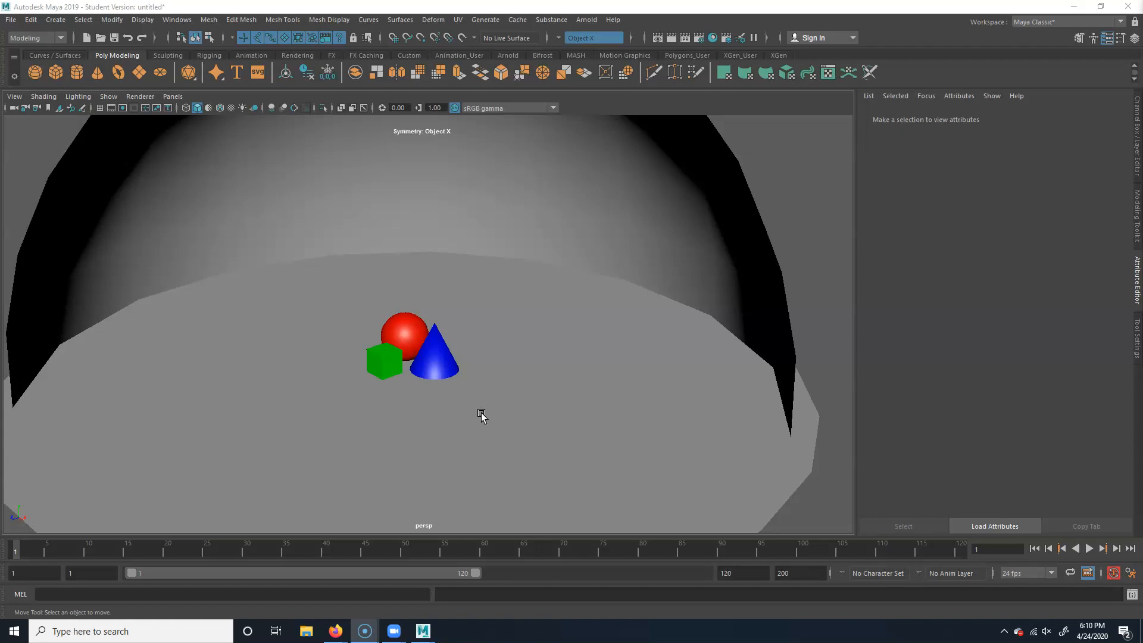
Frame the red sphere, green cube and blue cone up close in the perspective view
click(466, 321)
click(504, 387)
alt+drag(477, 450, 461, 437)
alt+right_drag(373, 428, 515, 436)
alt+middle_drag(525, 437, 534, 384)
alt+right_drag(386, 383, 537, 395)
alt+middle_drag(537, 395, 563, 438)
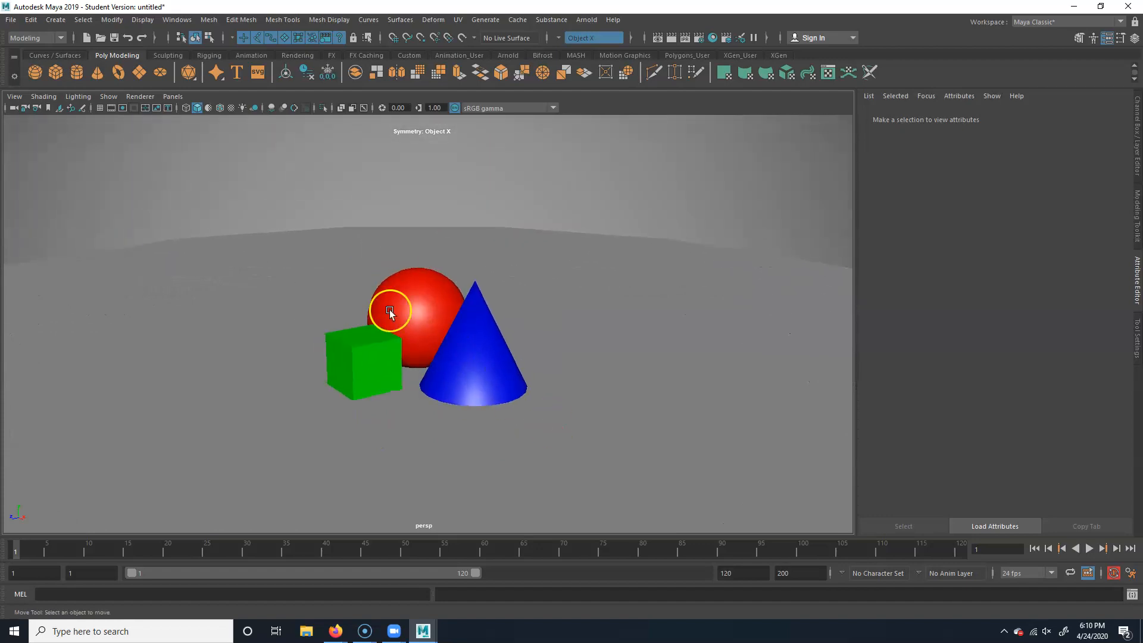
alt+middle_drag(511, 392, 516, 379)
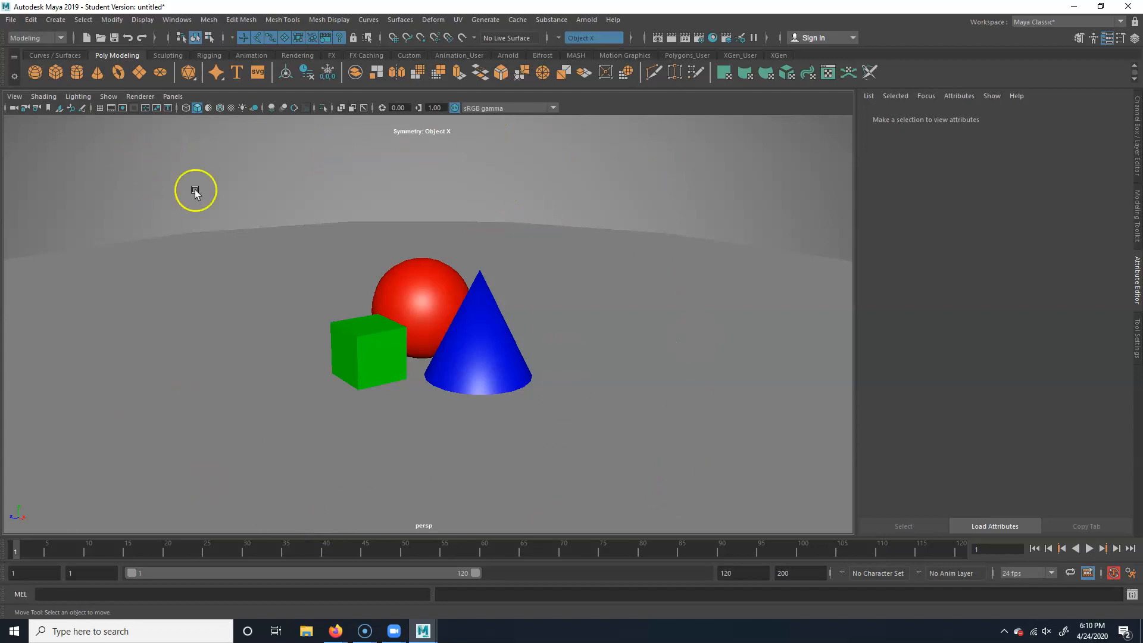
Set the renderer to Maya Software in the Render Settings
click(697, 41)
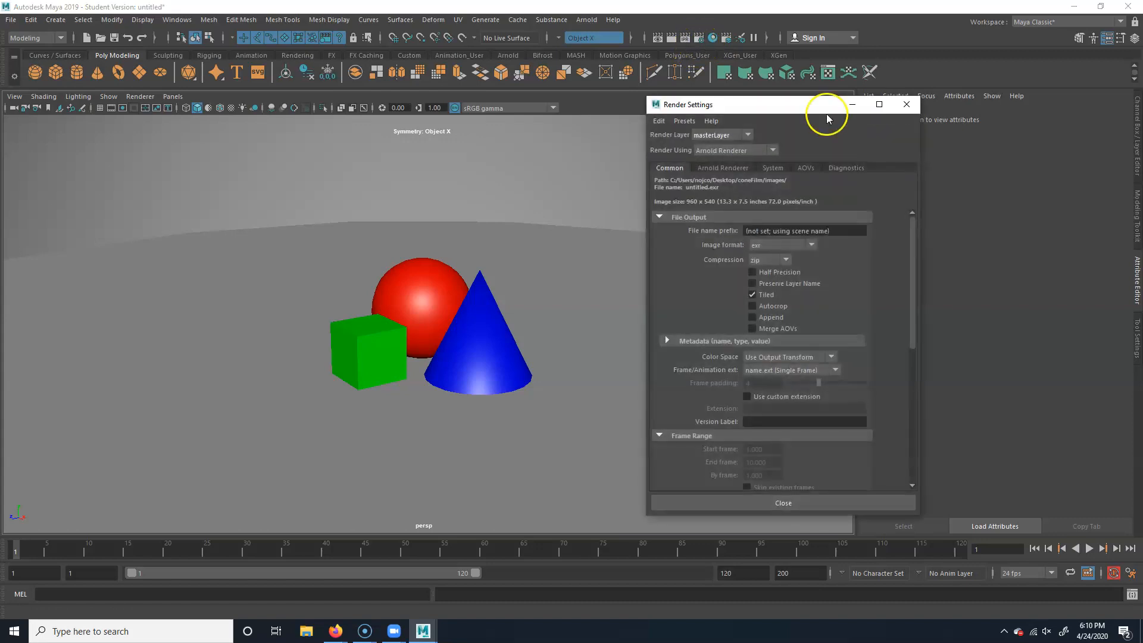
drag(821, 111, 750, 87)
click(680, 127)
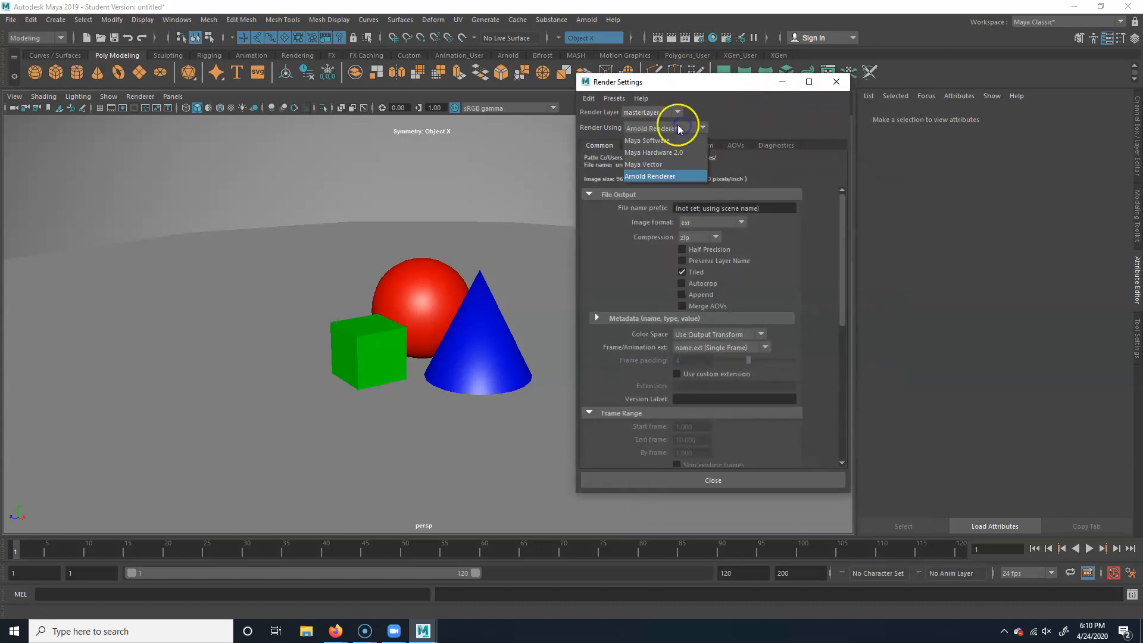
click(665, 143)
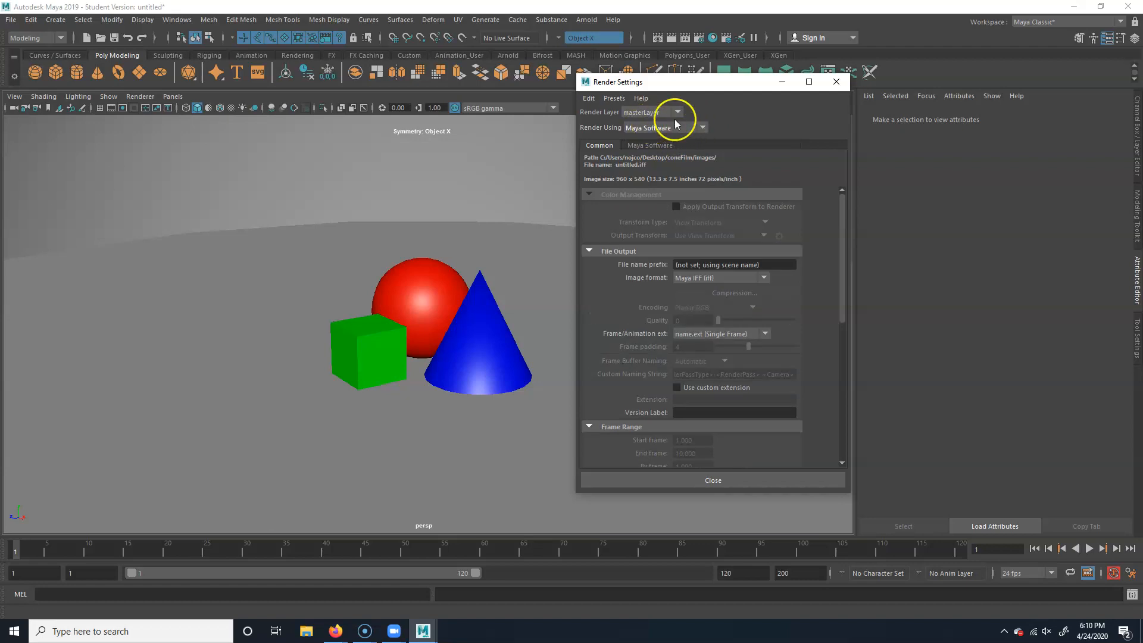
Set the render image size preset to HD 720 and close the Render Settings
scroll(655, 318, down, 10)
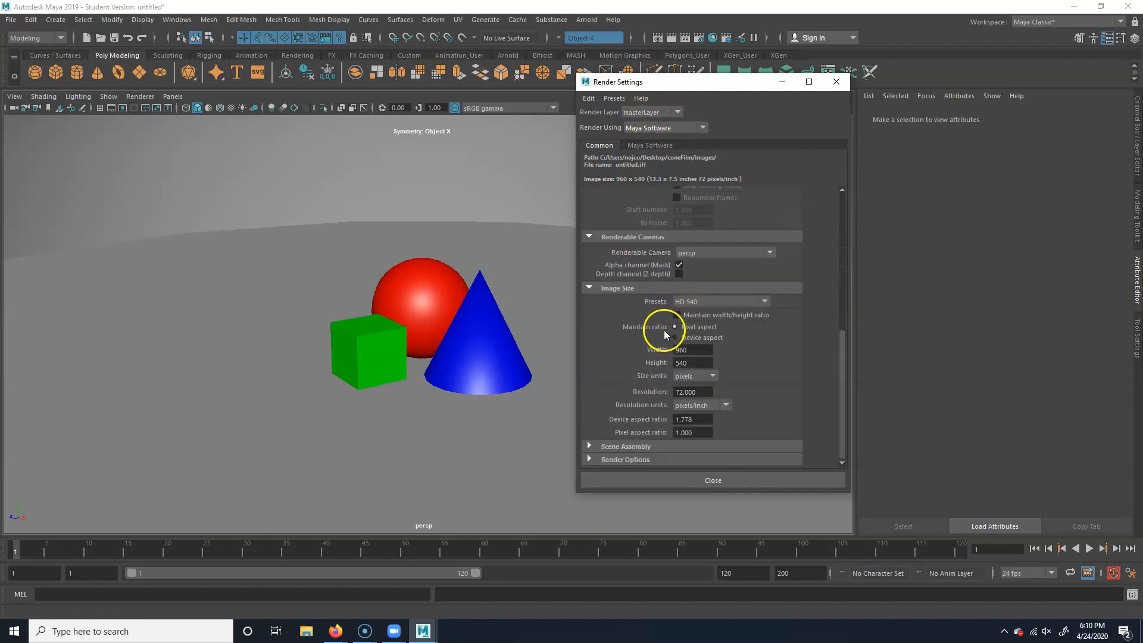
click(701, 301)
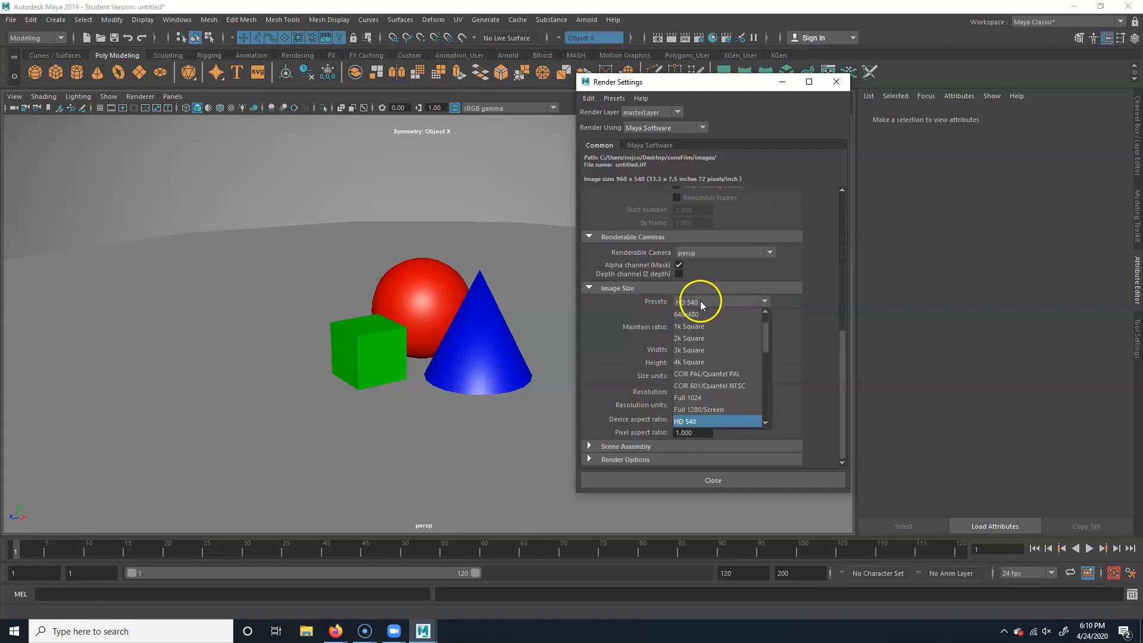
scroll(720, 424, down, 1)
click(699, 400)
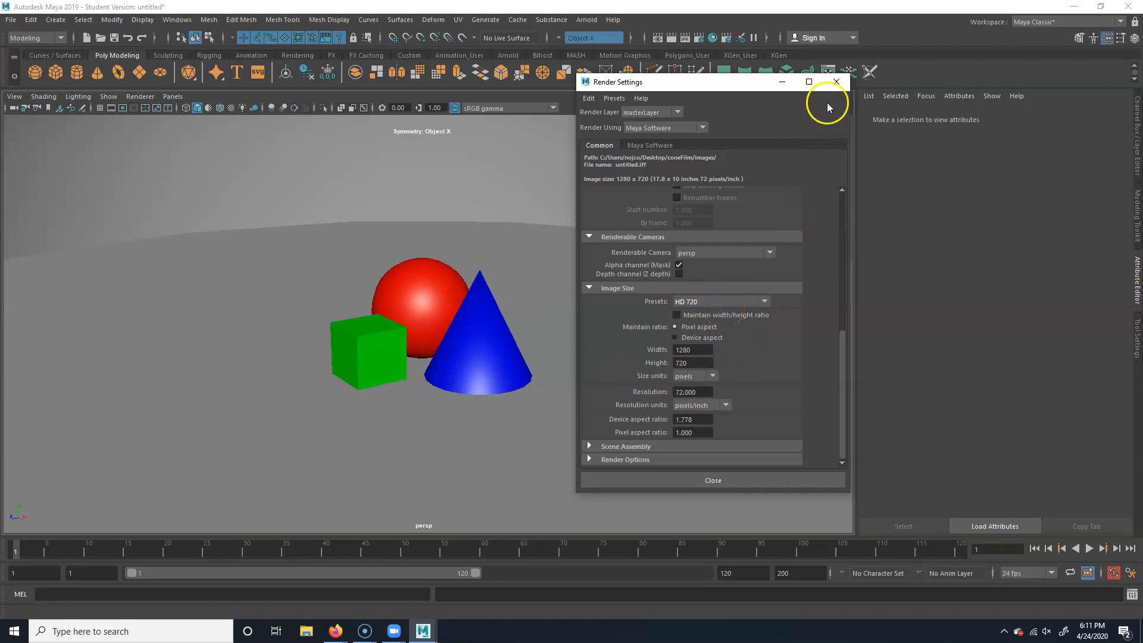
click(836, 83)
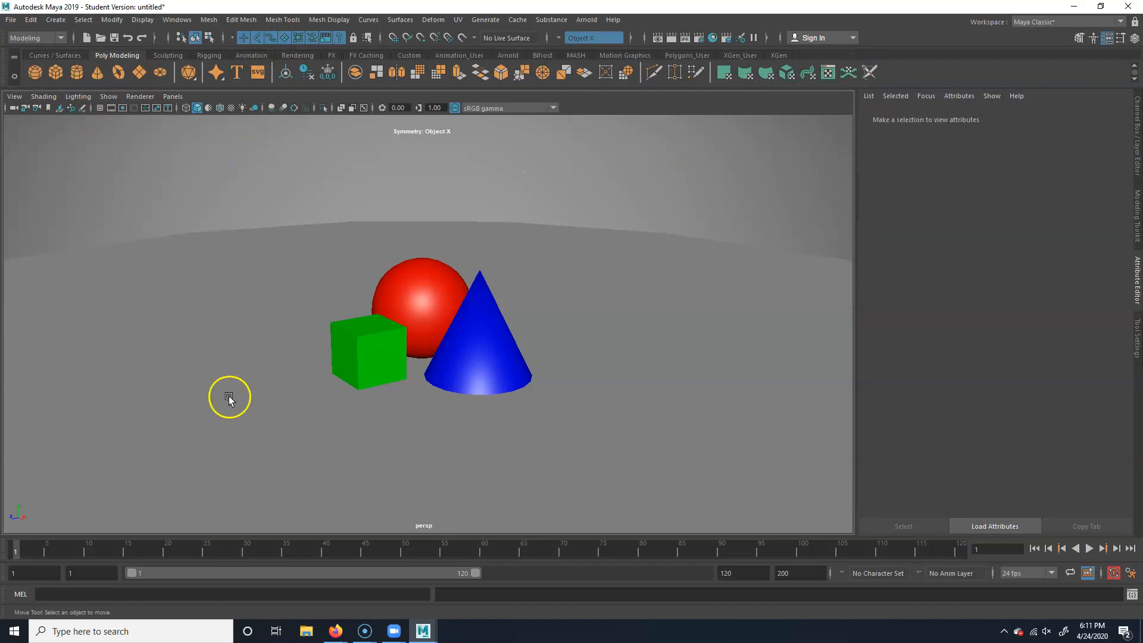
Show the resolution gate with the three shapes filling more of the frame, and enable textured display in the viewport
click(122, 109)
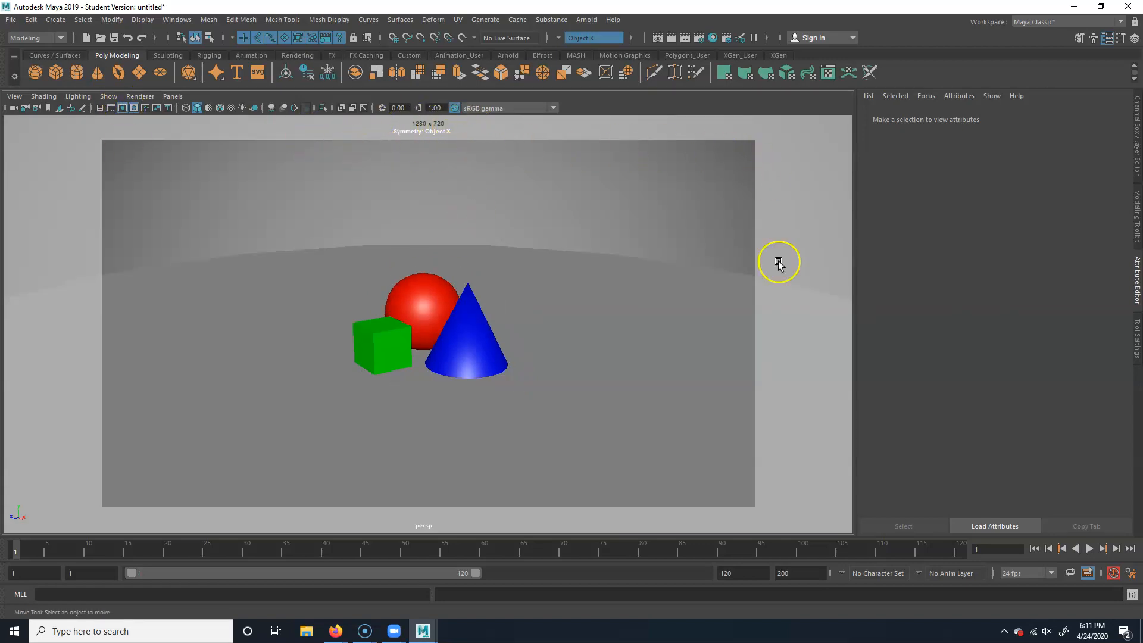
alt+right_drag(366, 360, 402, 359)
alt+middle_drag(485, 339, 475, 338)
alt+right_drag(374, 350, 443, 350)
alt+middle_drag(494, 356, 530, 355)
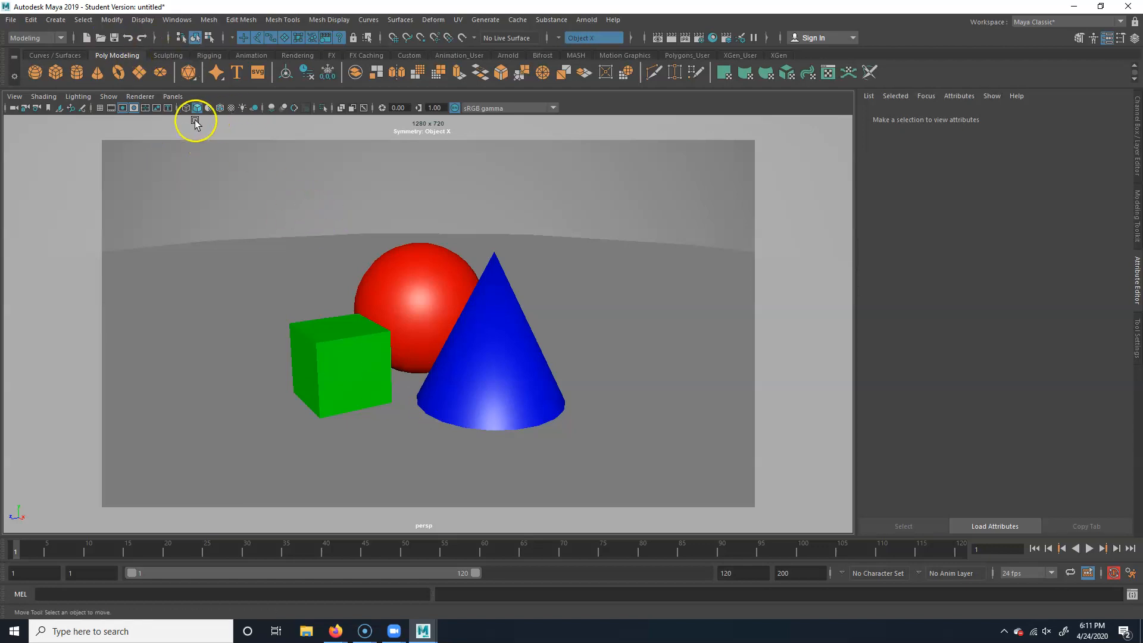
click(231, 108)
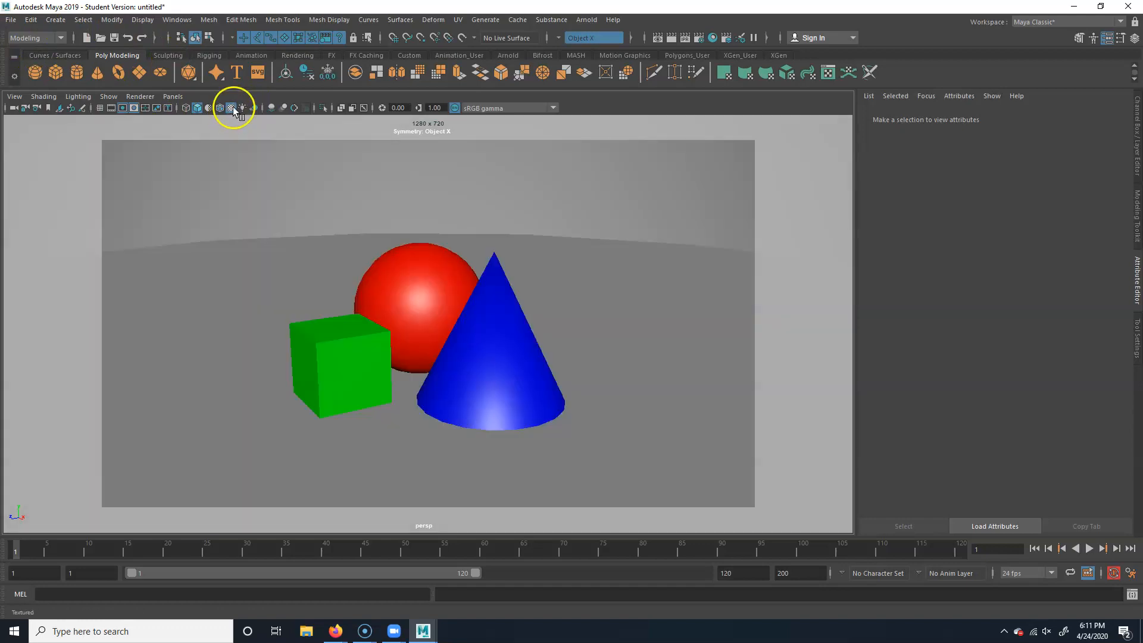
Preview the viewport using all scene lights and return to default lighting
click(243, 108)
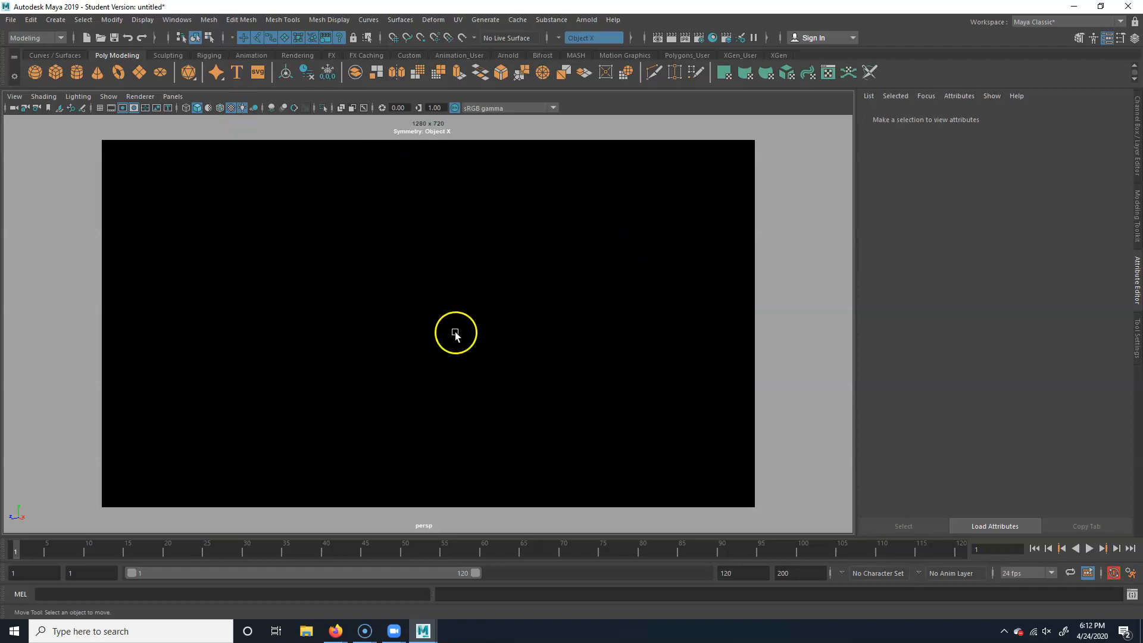
alt+right_drag(665, 325, 381, 322)
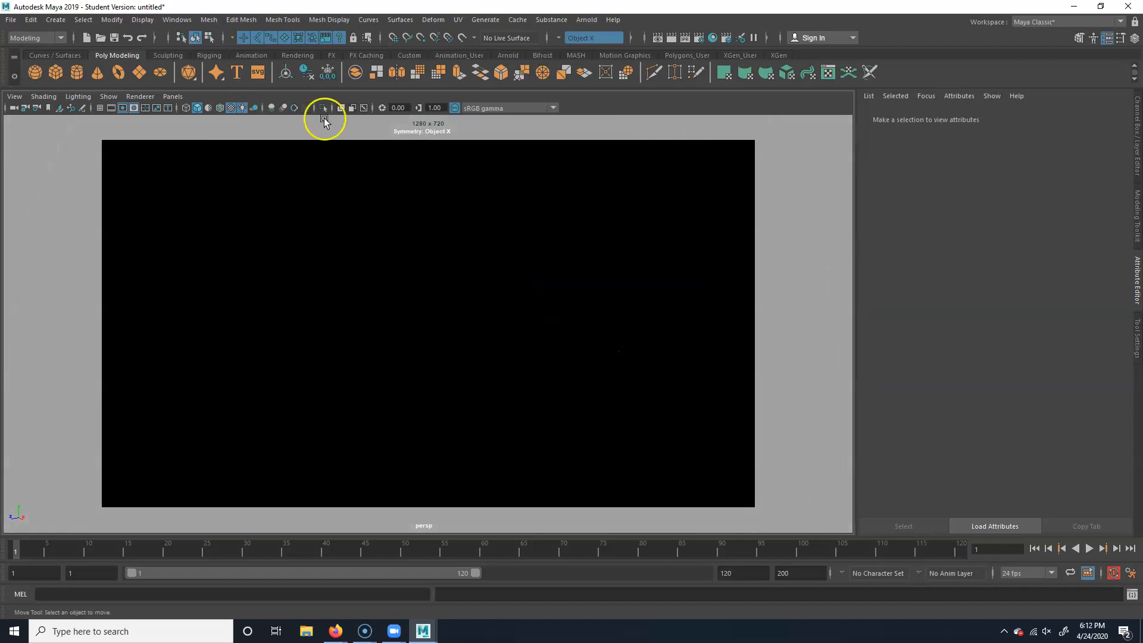
click(243, 109)
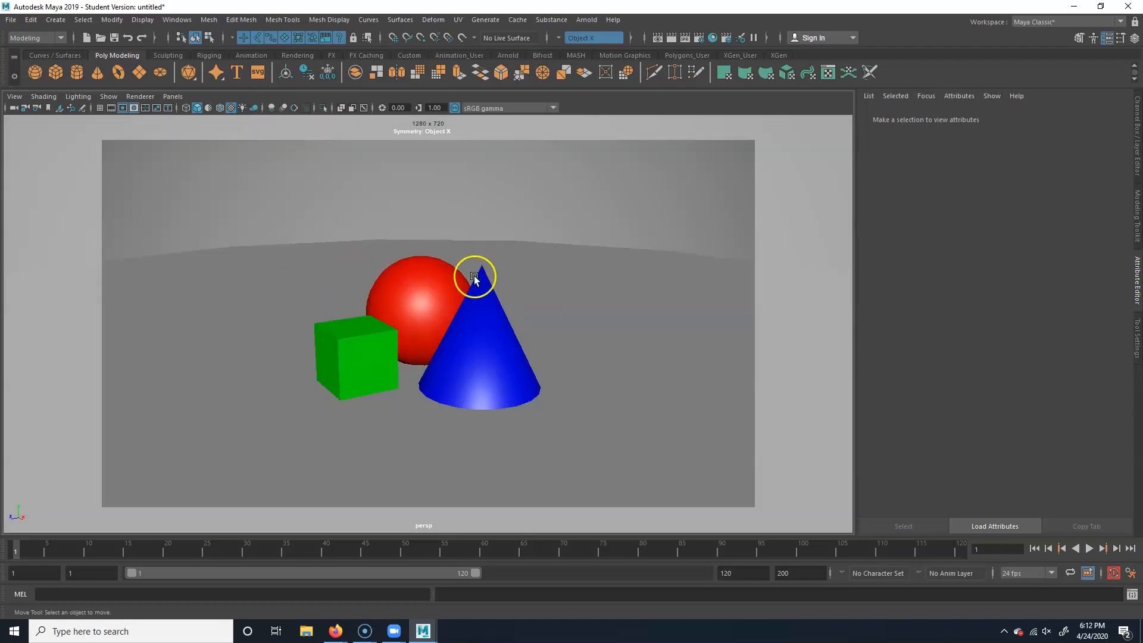
Create a directional light and raise it above the three shapes
click(56, 19)
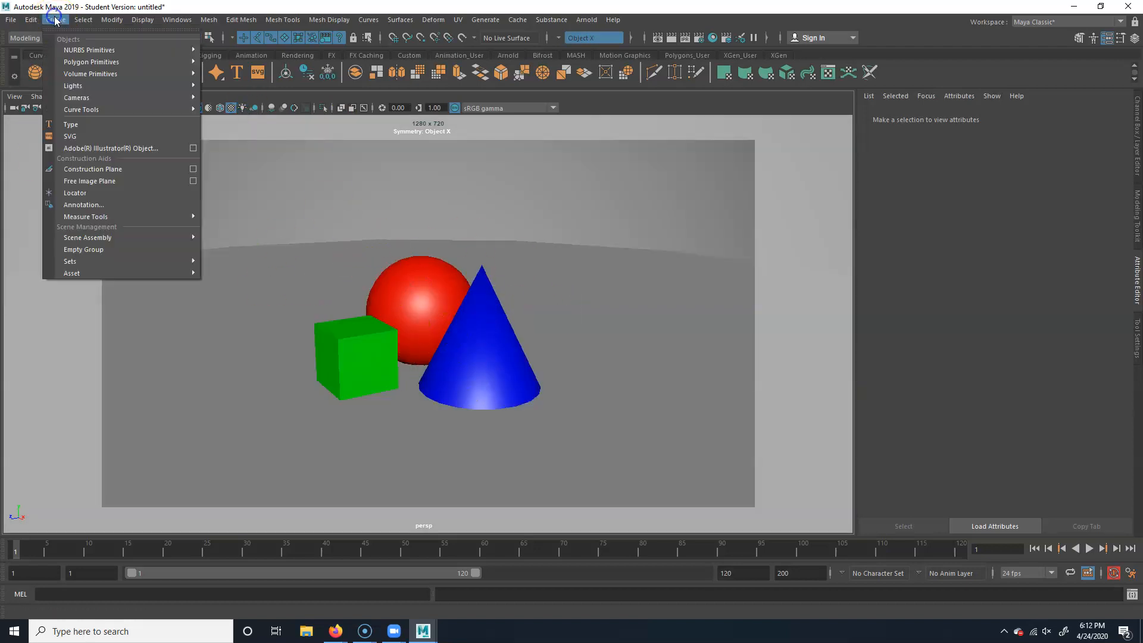
mouse_move(90, 85)
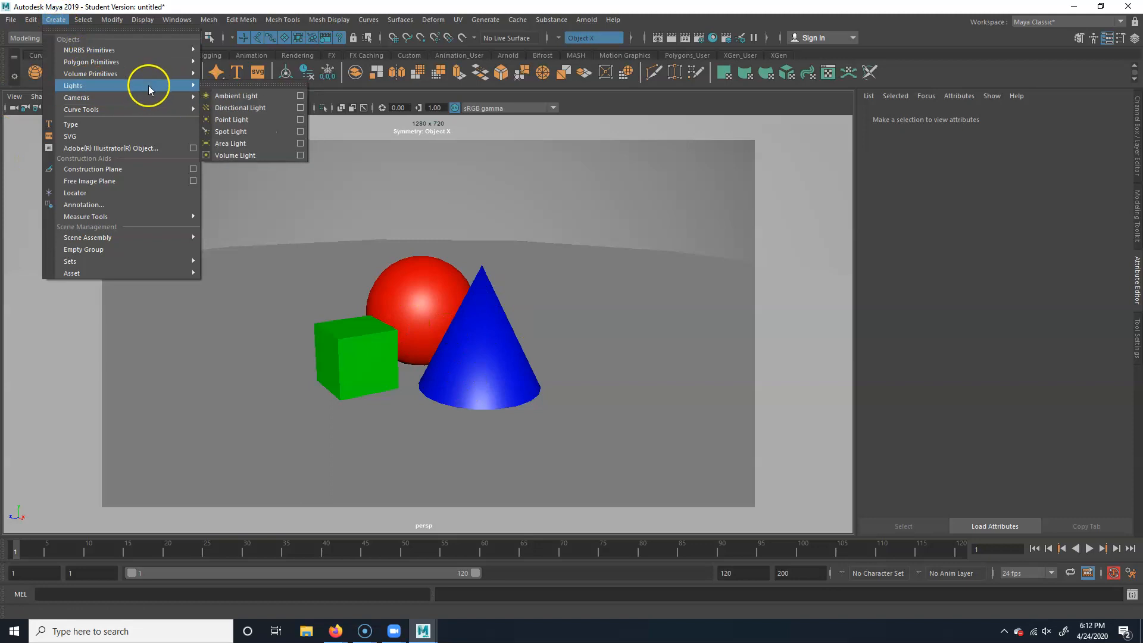
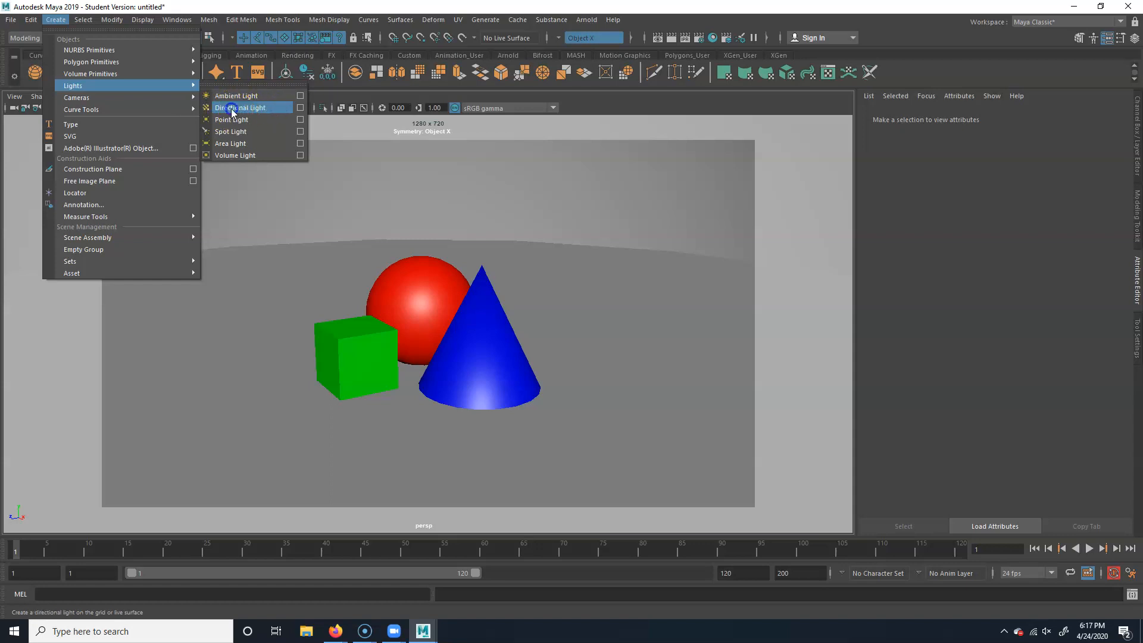
click(231, 109)
drag(414, 292, 415, 127)
Scale the directional light down to about 0.89 and shift it slightly up and toward the cube's side
key(r)
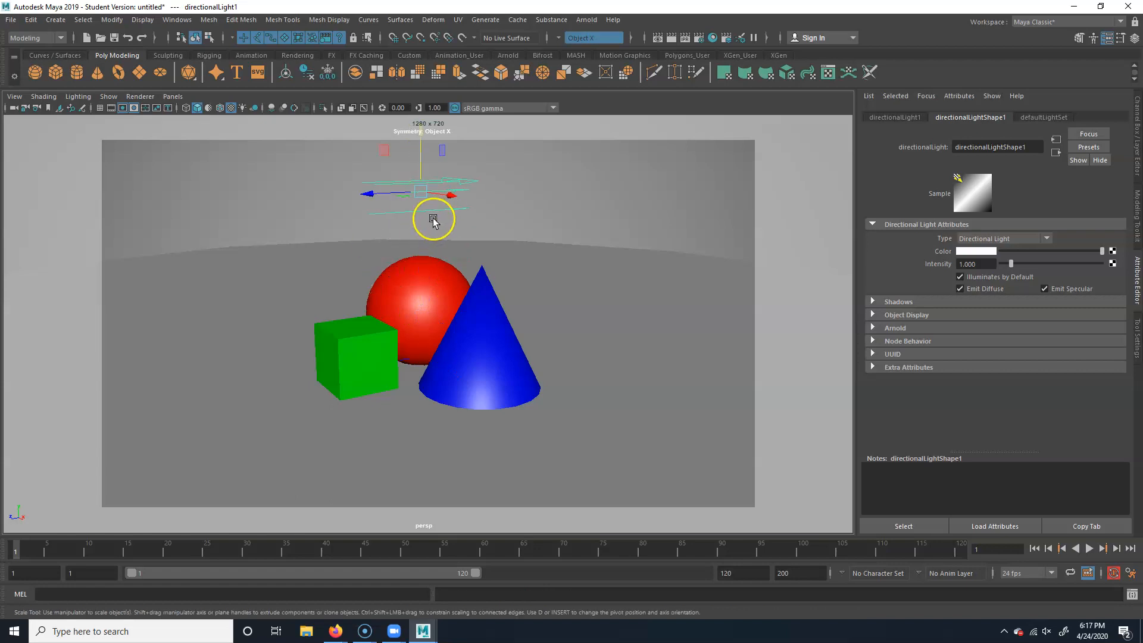
mouse_move(409, 187)
mouse_down()
mouse_move(511, 173)
mouse_move(370, 173)
mouse_move(424, 173)
mouse_move(409, 177)
mouse_up()
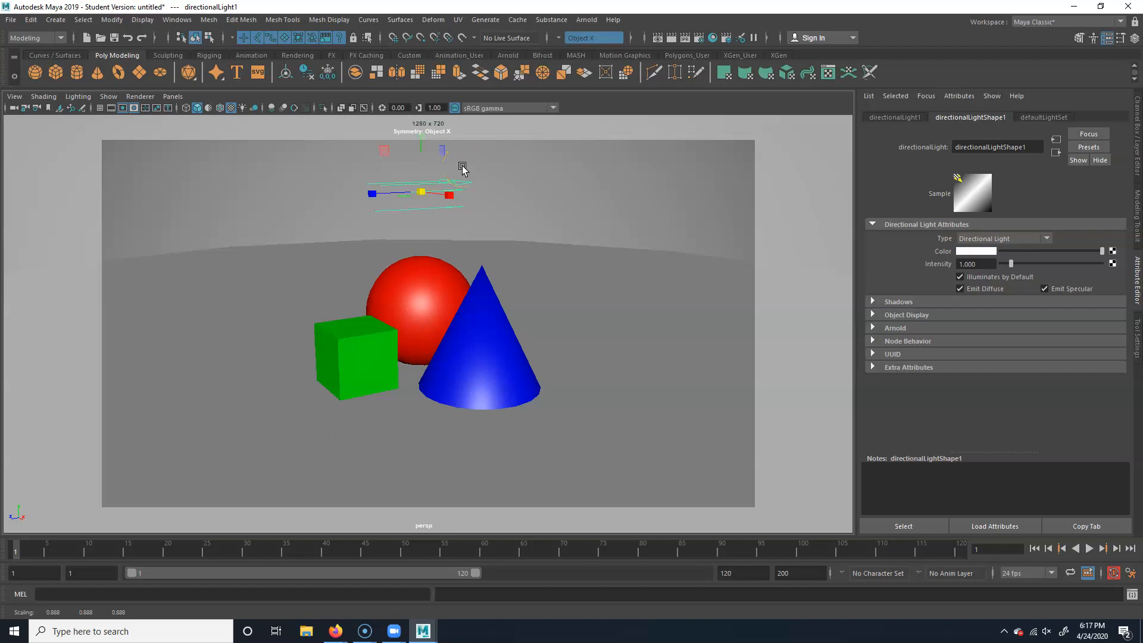
key(w)
drag(422, 190, 385, 178)
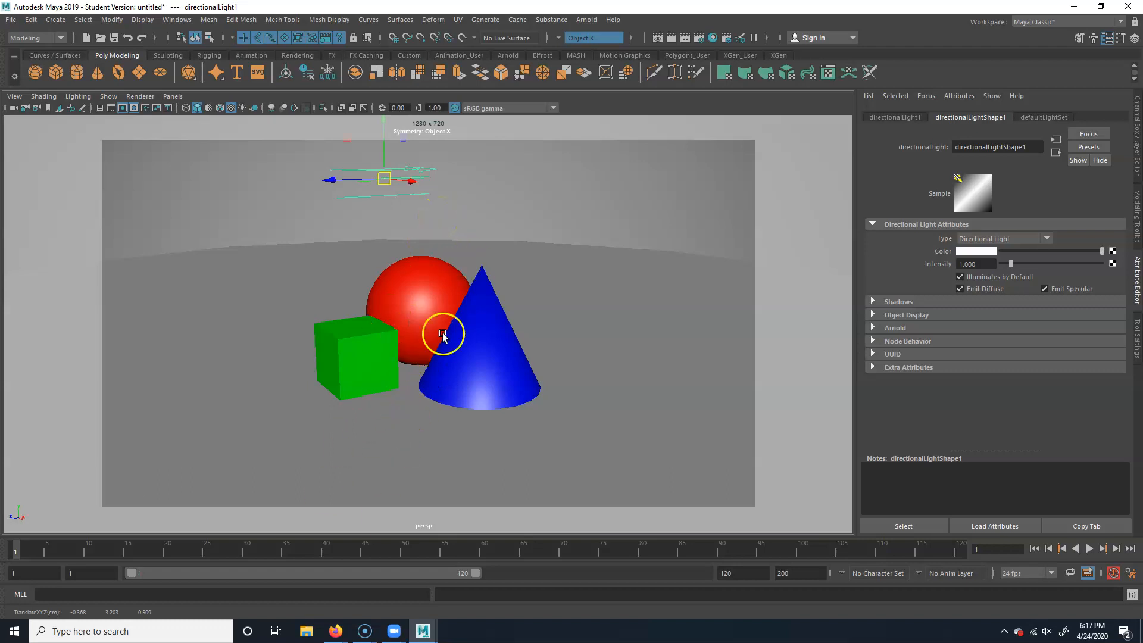
Rotate the directional light to about -48, -11, -57 degrees to aim down at the shapes, and light the viewport with all scene lights
key(e)
drag(404, 196, 410, 173)
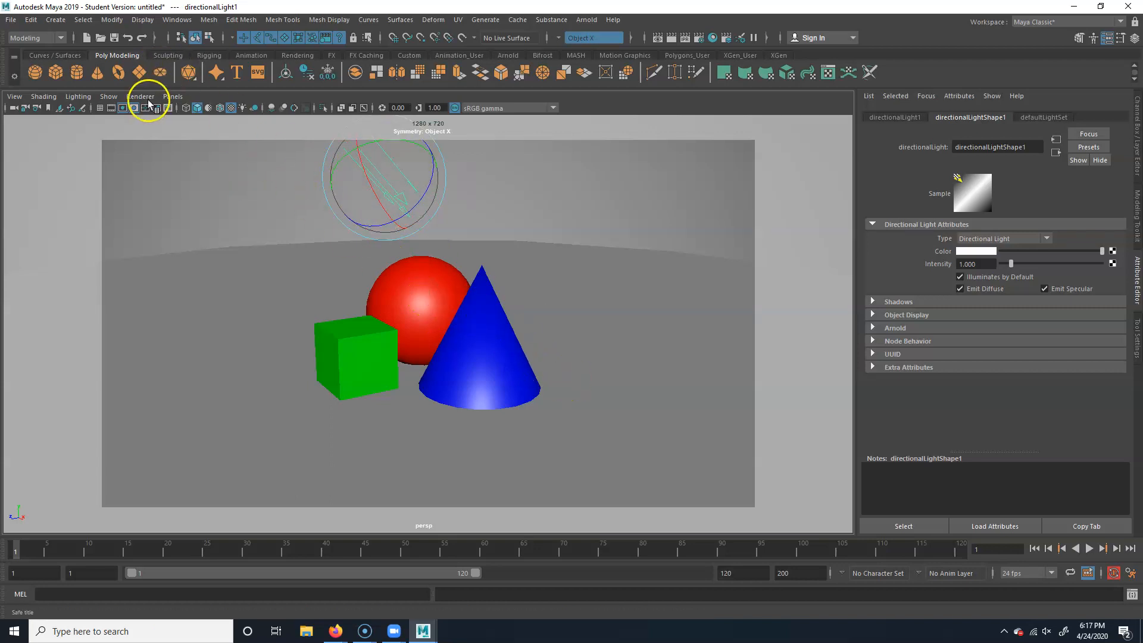
click(242, 109)
drag(331, 228, 346, 185)
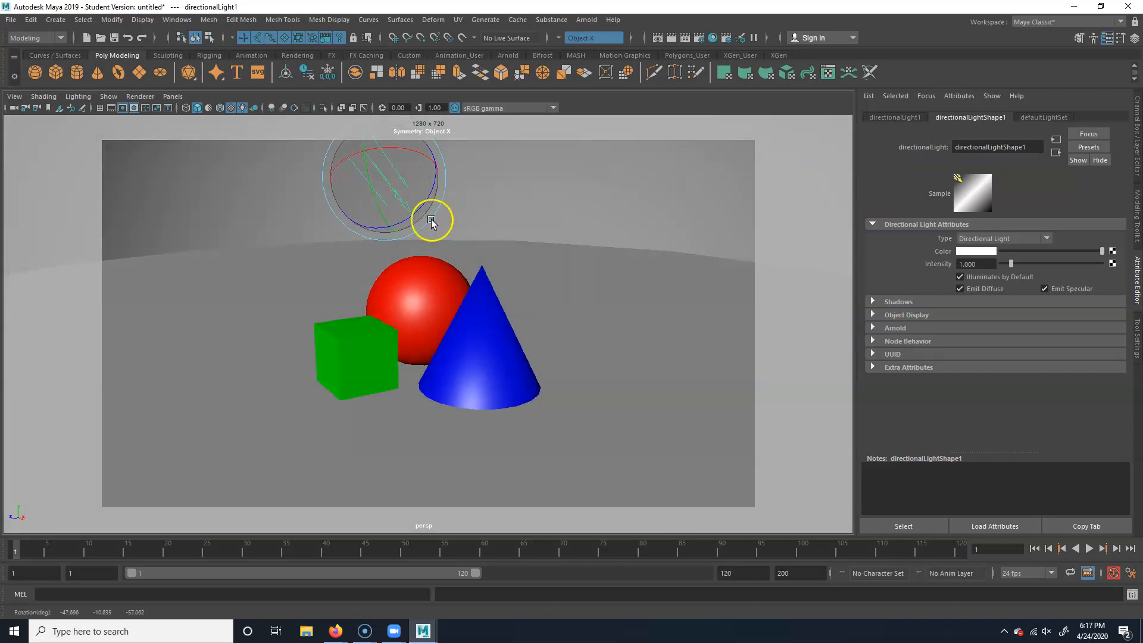
Turn on viewport shadows and inspect the surrounding dome from the outside
click(254, 109)
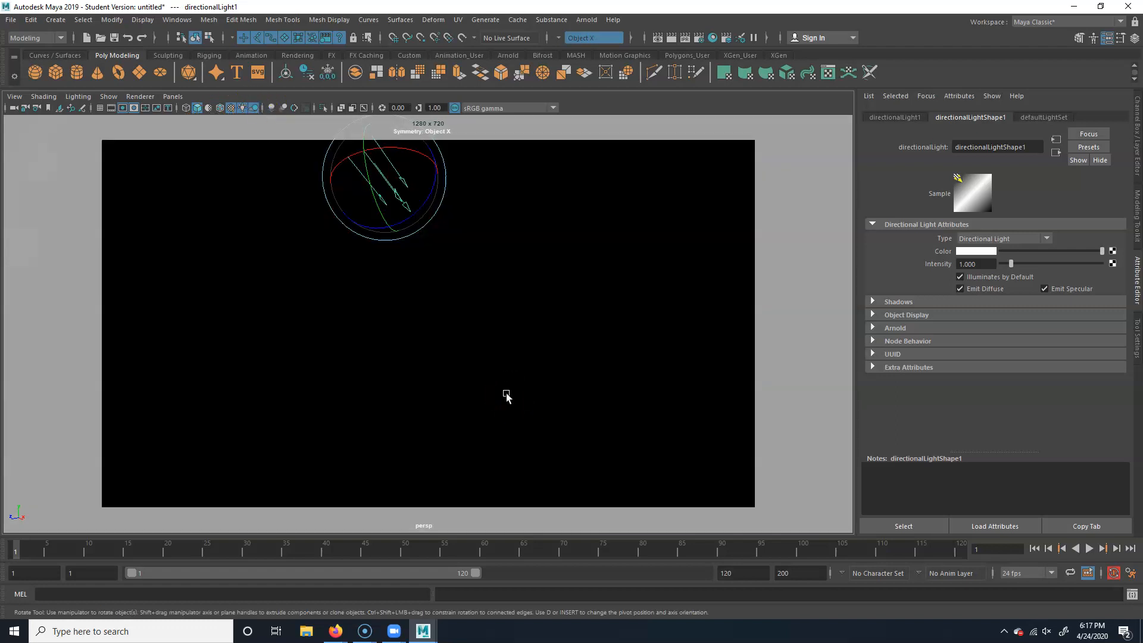
alt+drag(507, 398, 385, 339)
alt+drag(553, 377, 397, 386)
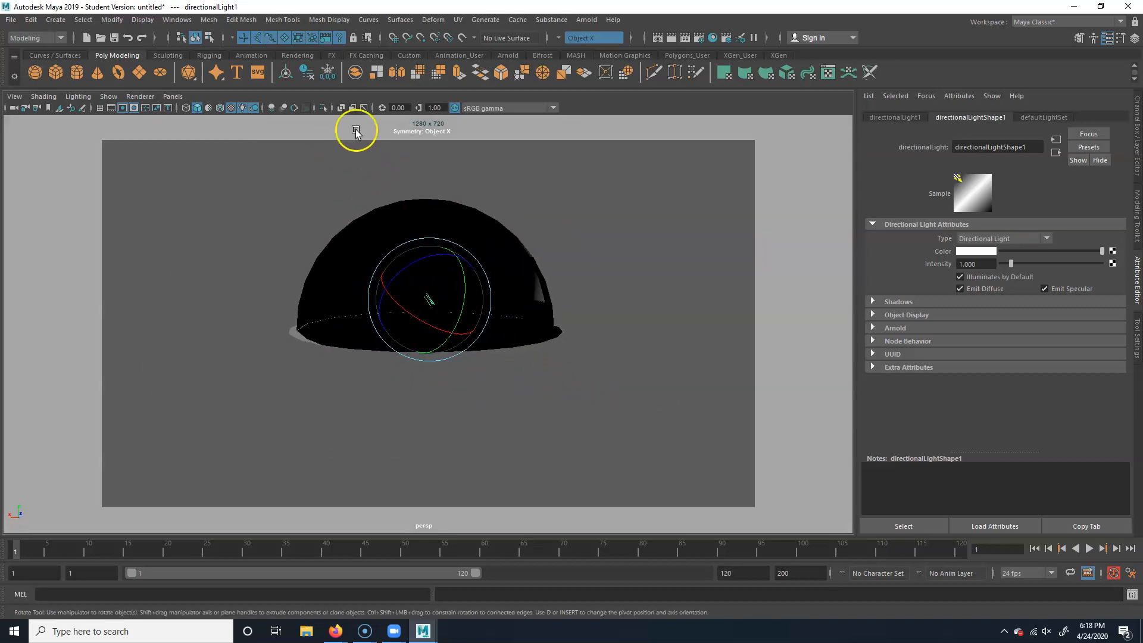
alt+drag(339, 262, 405, 271)
alt+drag(488, 393, 499, 335)
alt+right_drag(369, 284, 600, 190)
alt+drag(286, 300, 319, 310)
alt+right_drag(323, 278, 256, 310)
Turn off the reference display type of layer1 so that the dome can be selected
click(515, 257)
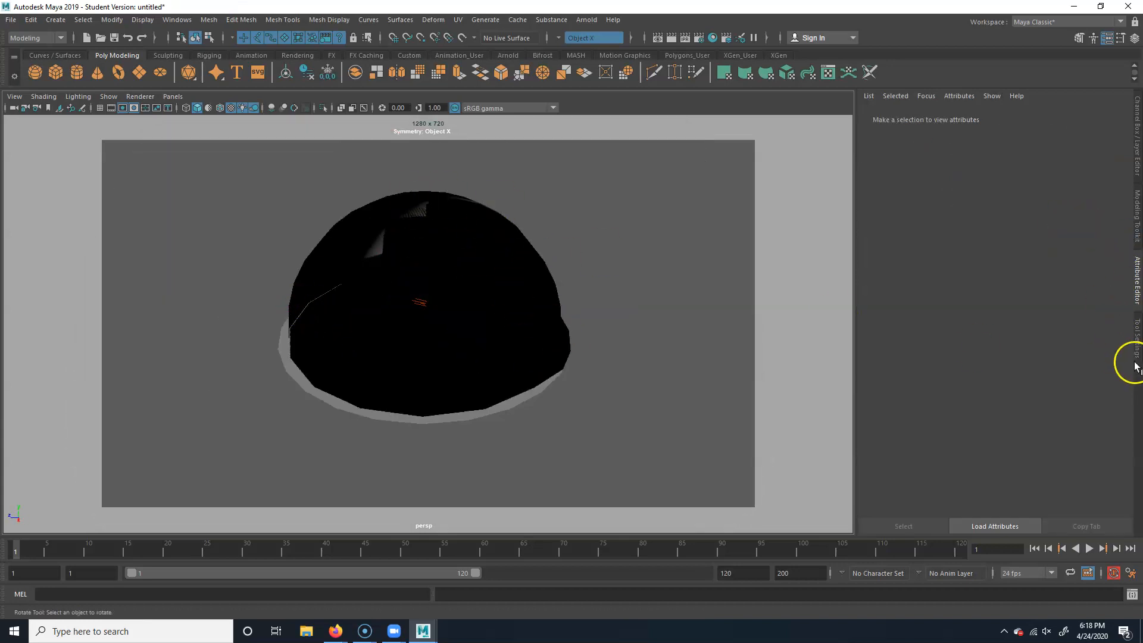
click(1136, 336)
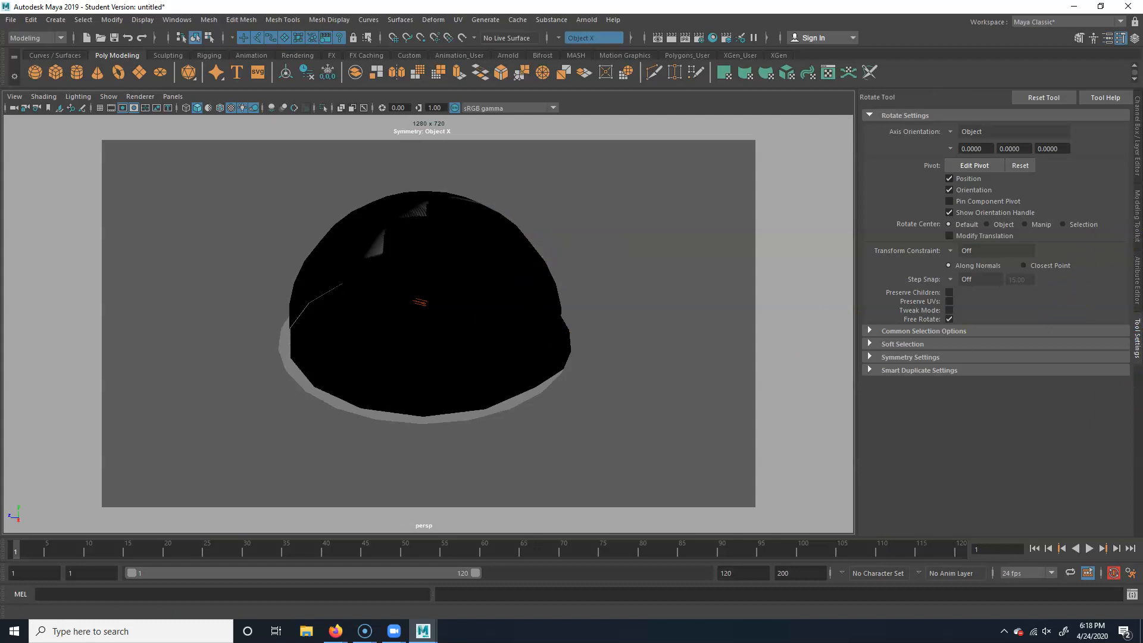
click(1136, 120)
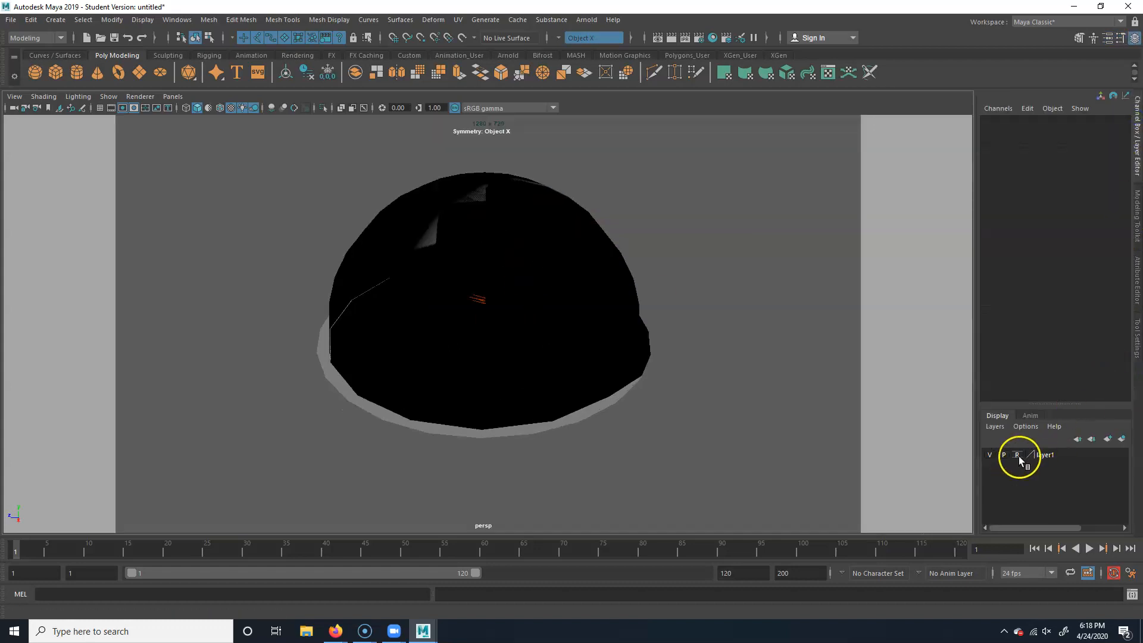
Turn off Casts Shadows in the dome mesh's render stats and check the shadows the shapes cast on the floor
click(483, 234)
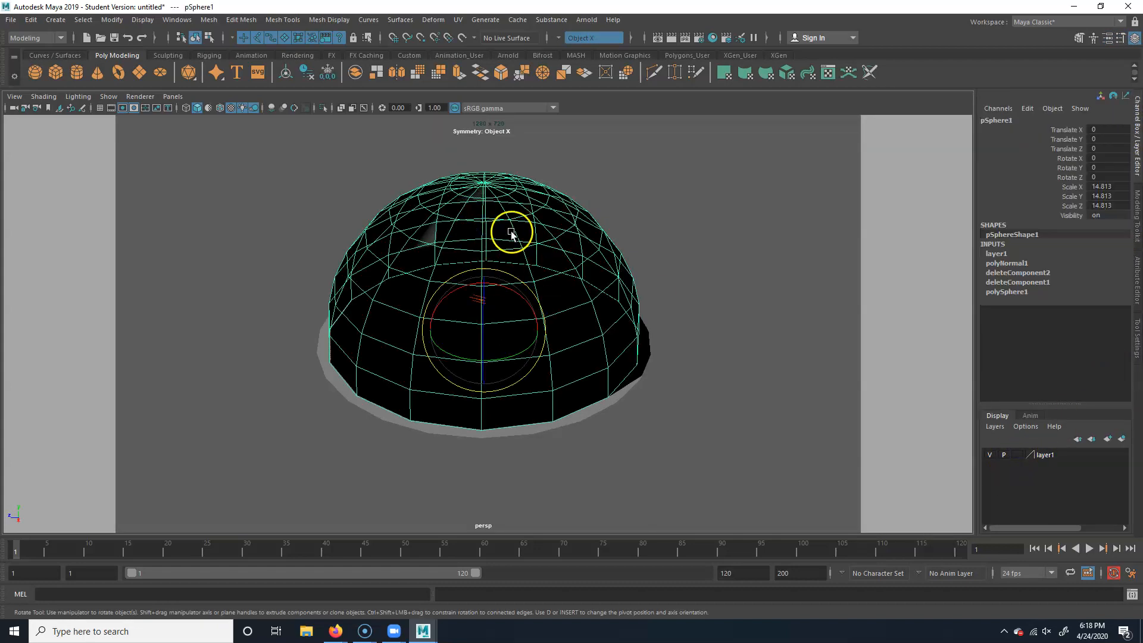
click(1136, 280)
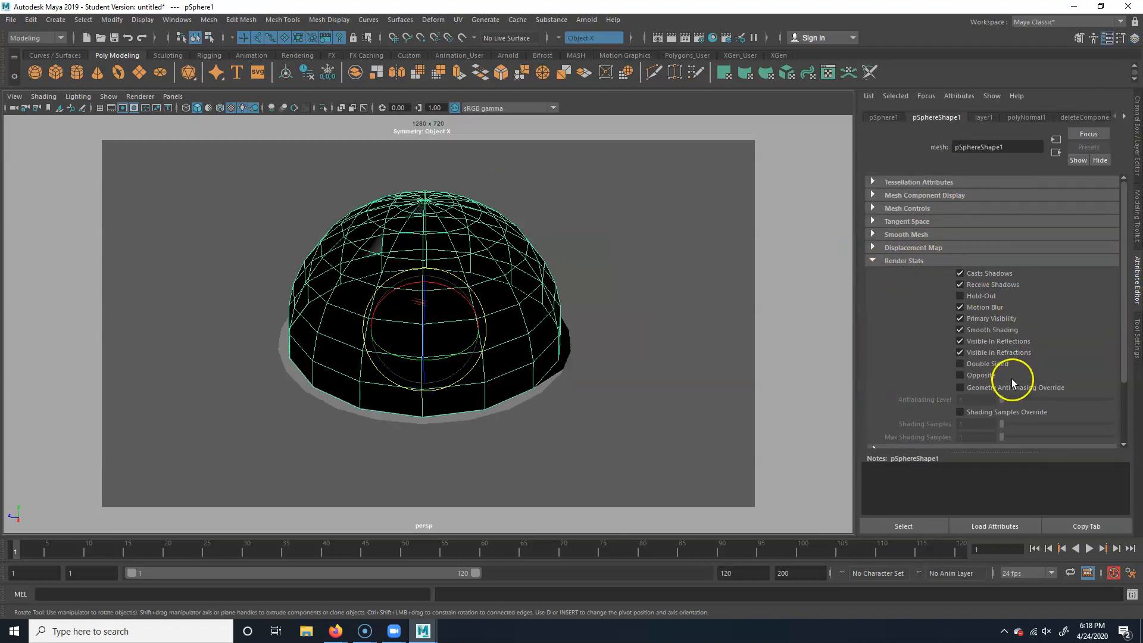
click(972, 363)
click(992, 360)
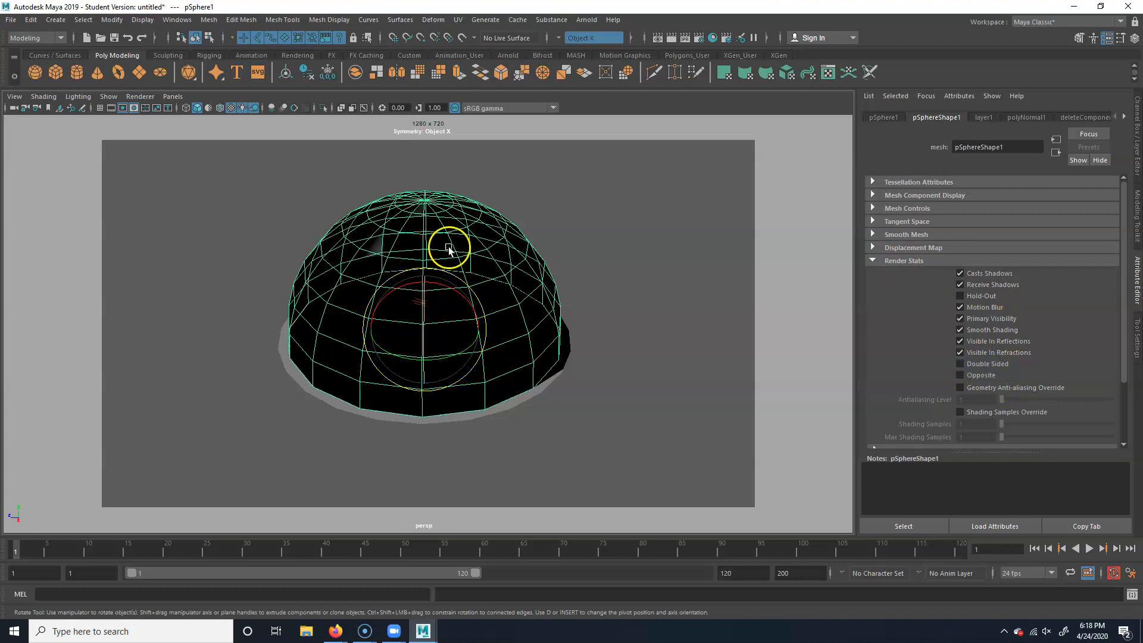
click(988, 274)
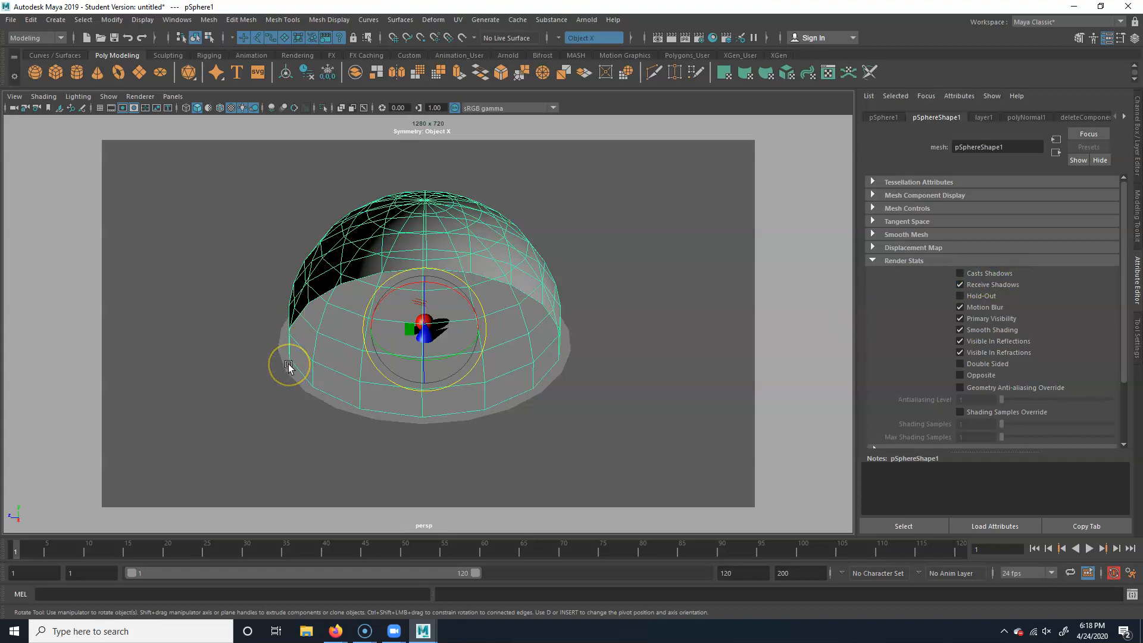
click(912, 263)
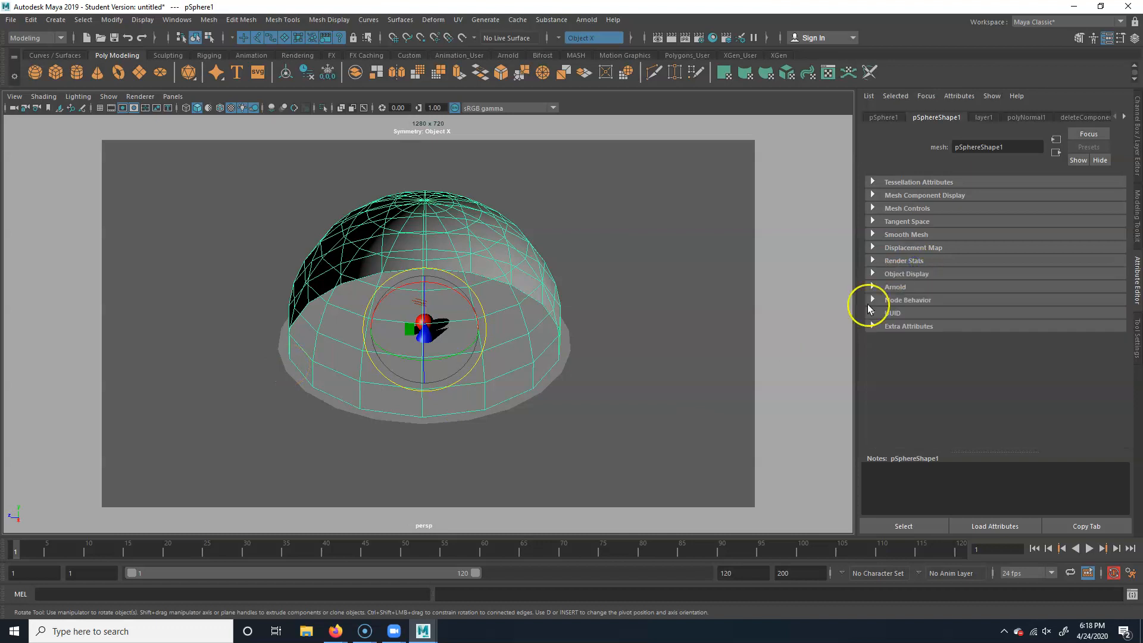
scroll(305, 338, up, 3)
scroll(387, 346, up, 4)
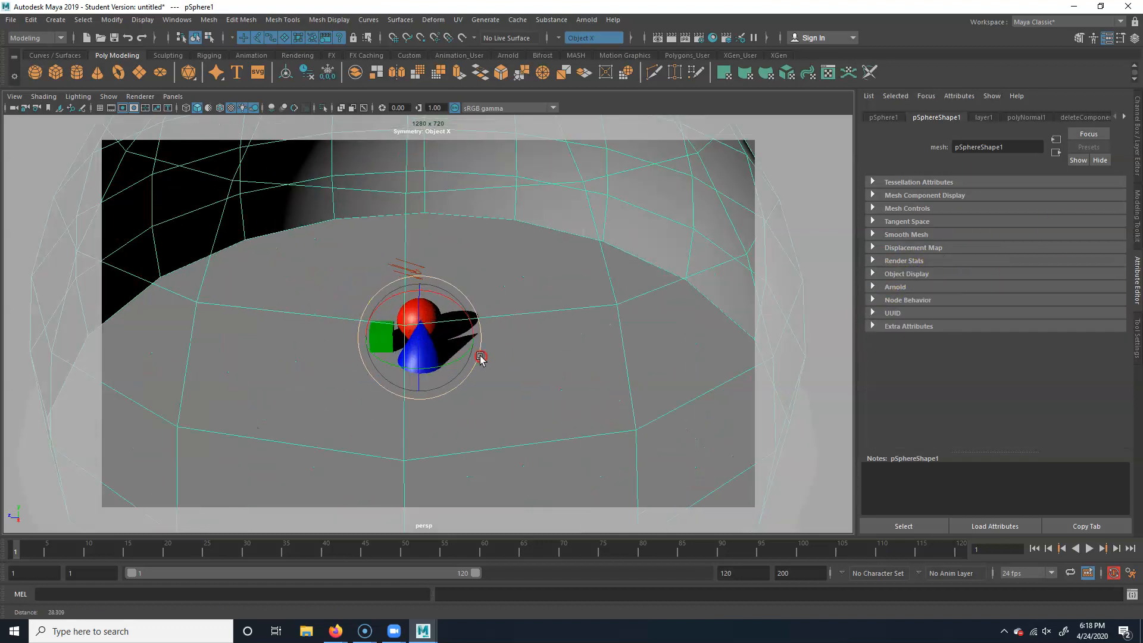
scroll(357, 268, down, 3)
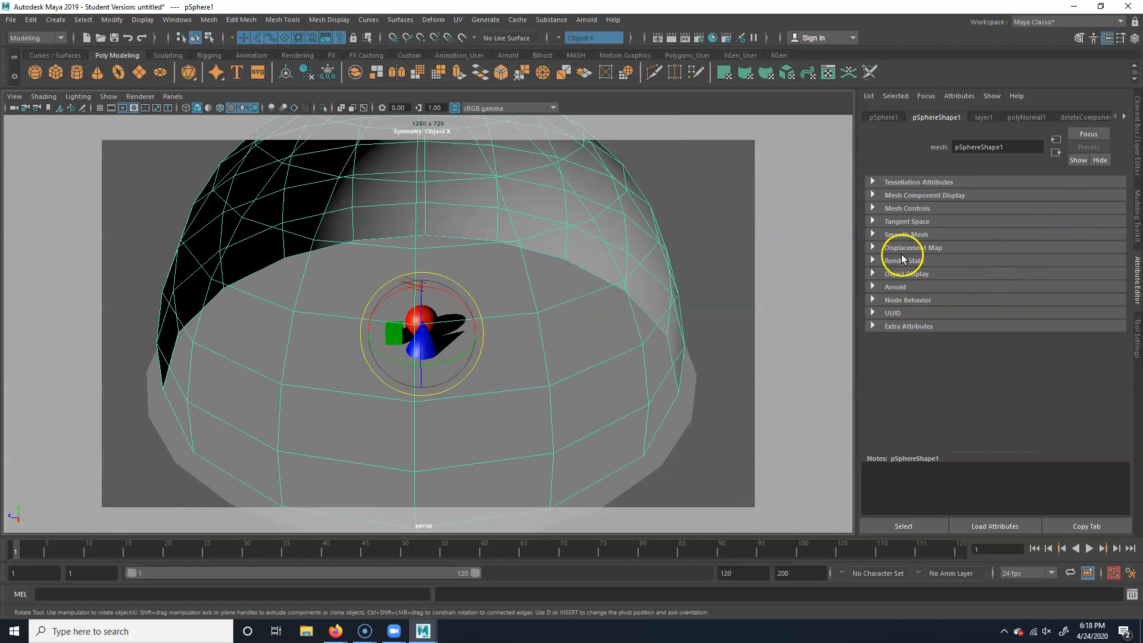
Select the directional light above the shapes and set layer1's display type back to reference
alt+right_drag(434, 311, 724, 416)
alt+drag(724, 416, 519, 385)
alt+right_drag(629, 374, 535, 373)
alt+right_drag(446, 384, 485, 380)
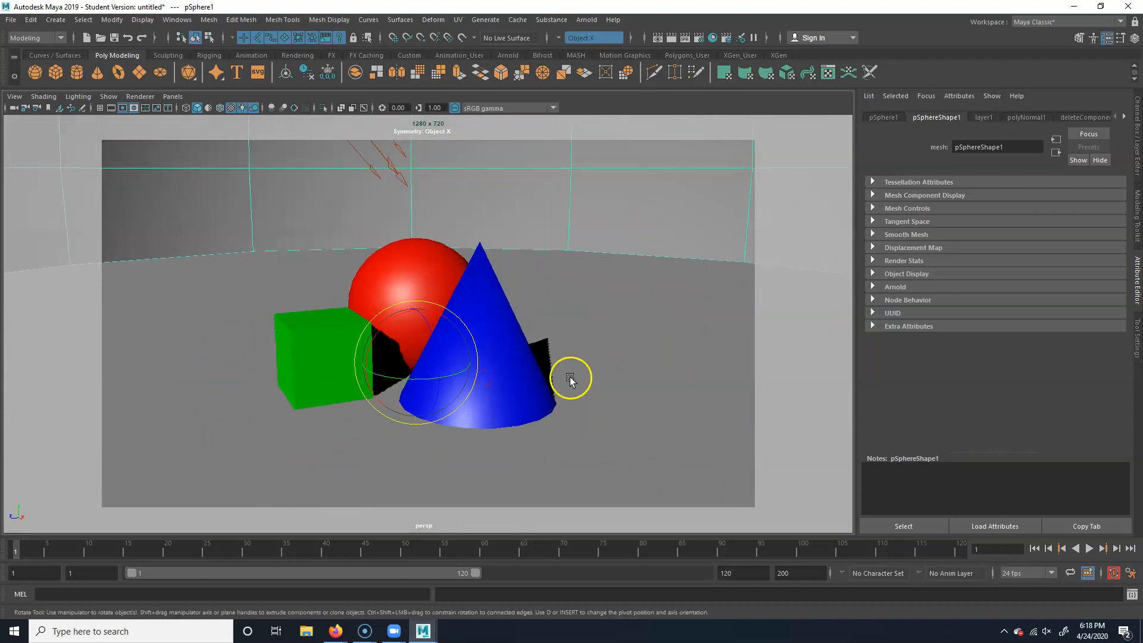
click(394, 169)
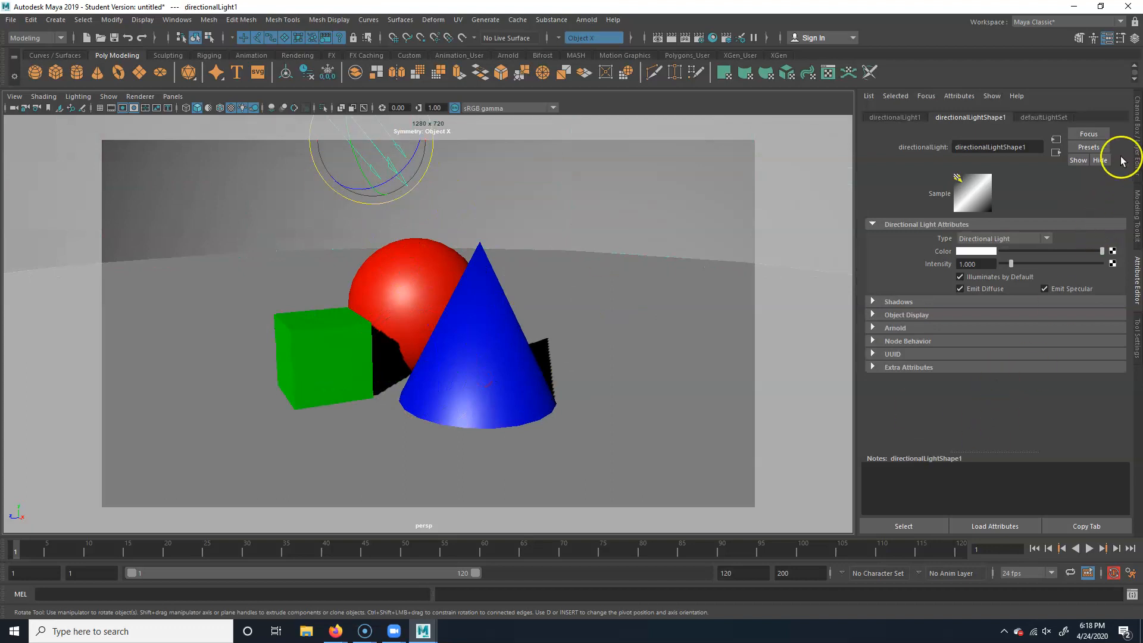
click(1134, 113)
click(1017, 454)
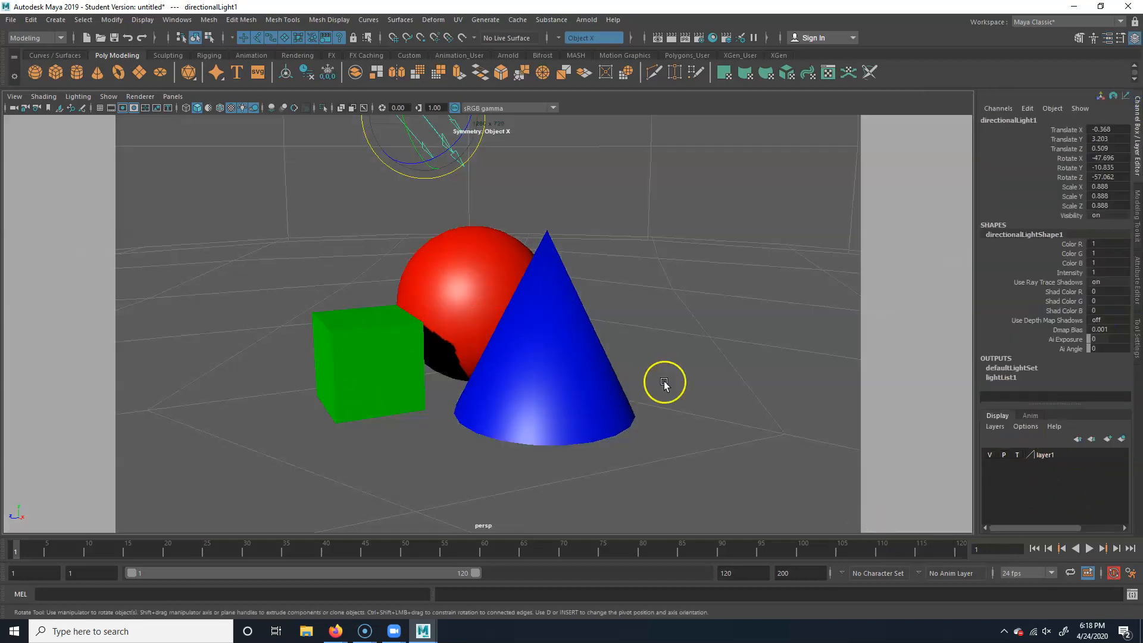
click(1017, 455)
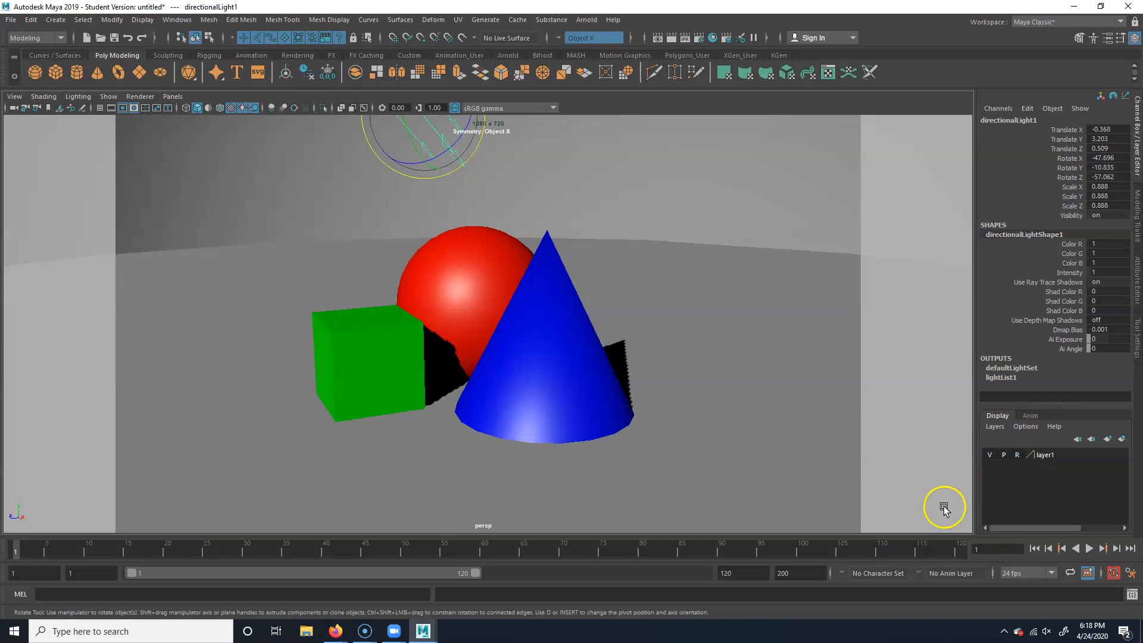
Tint the directional light a very pale warm yellow, with hue about 51 and saturation 0.09, and set its intensity to 1.25
click(1137, 289)
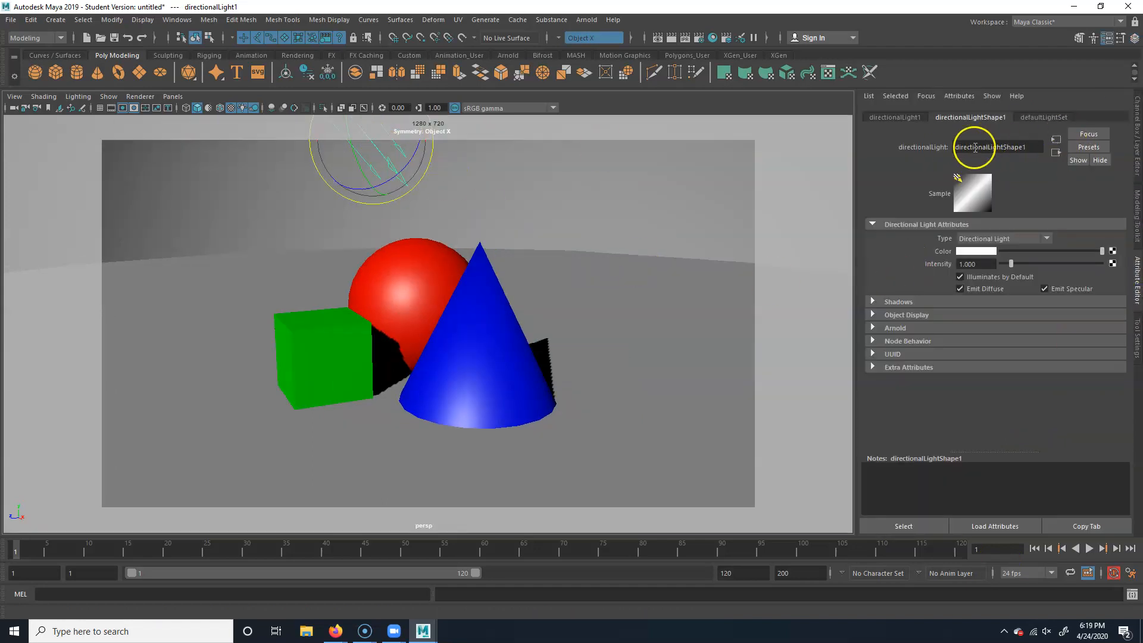
click(971, 255)
click(980, 251)
drag(926, 286, 931, 304)
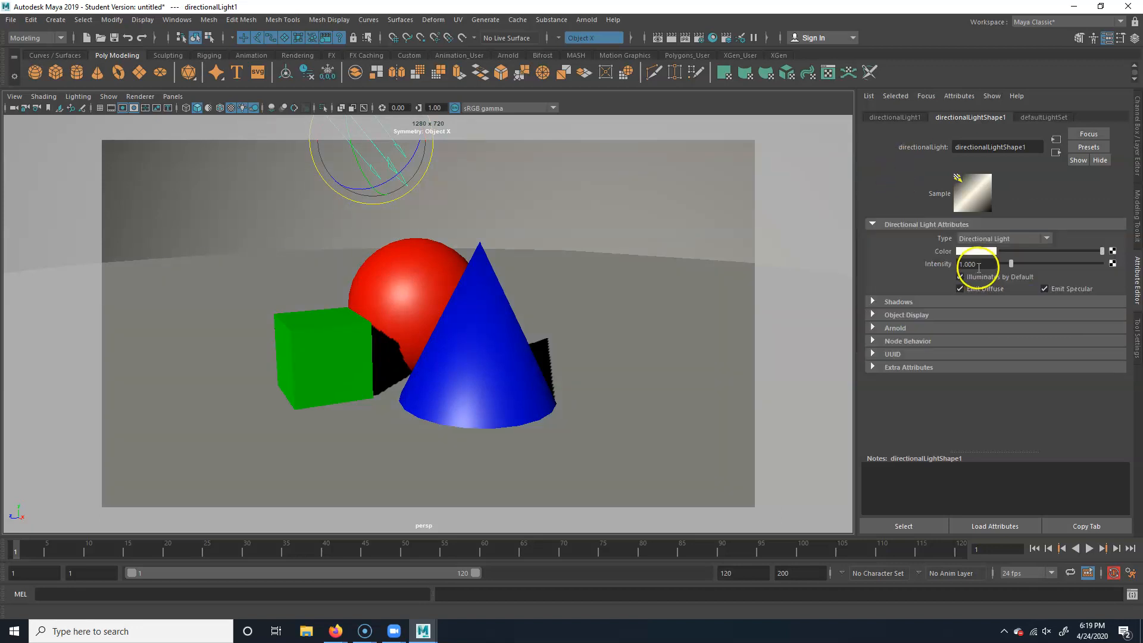
click(990, 265)
text(1.25)
key(Return)
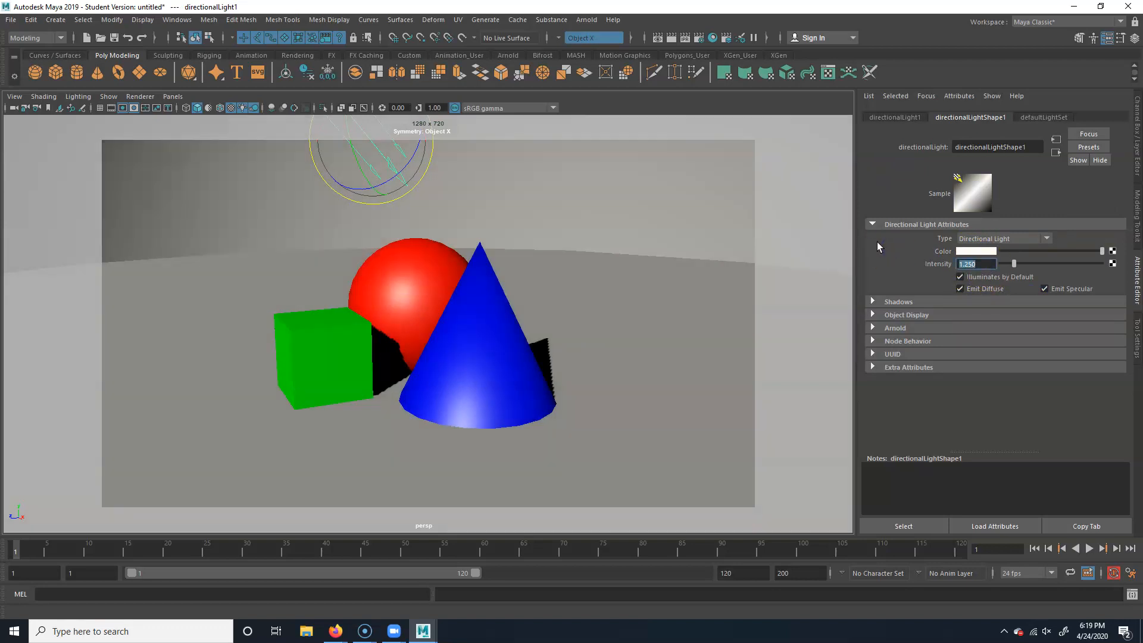
Check the effect of the light's Illuminates by Default option and review its depth map and ray trace shadow settings
click(998, 276)
click(992, 279)
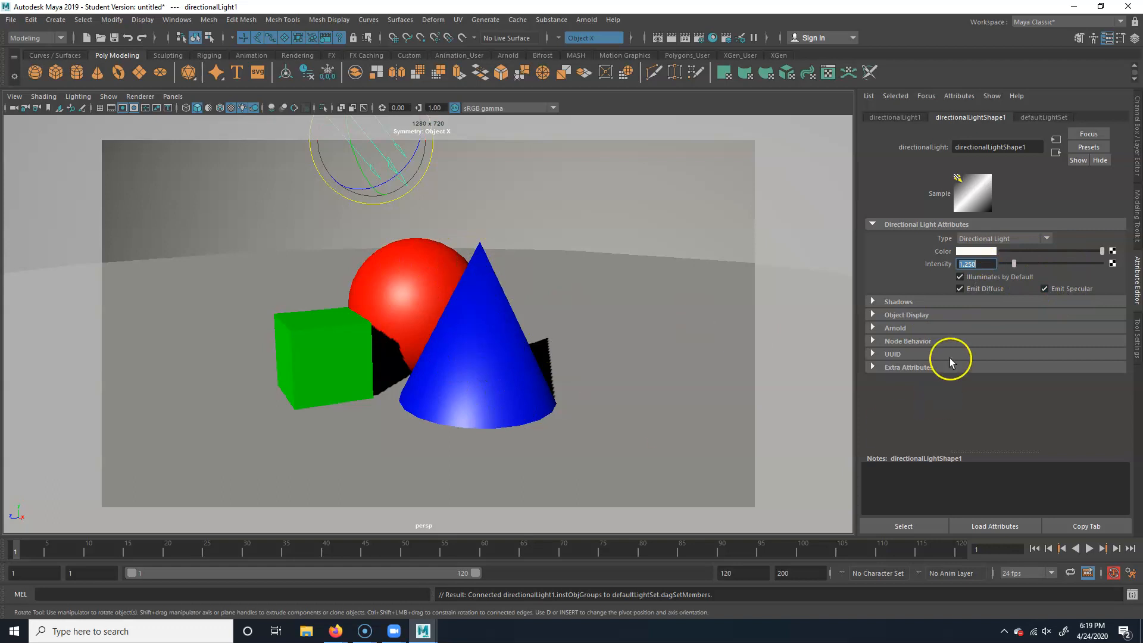
click(887, 302)
scroll(952, 346, down, 2)
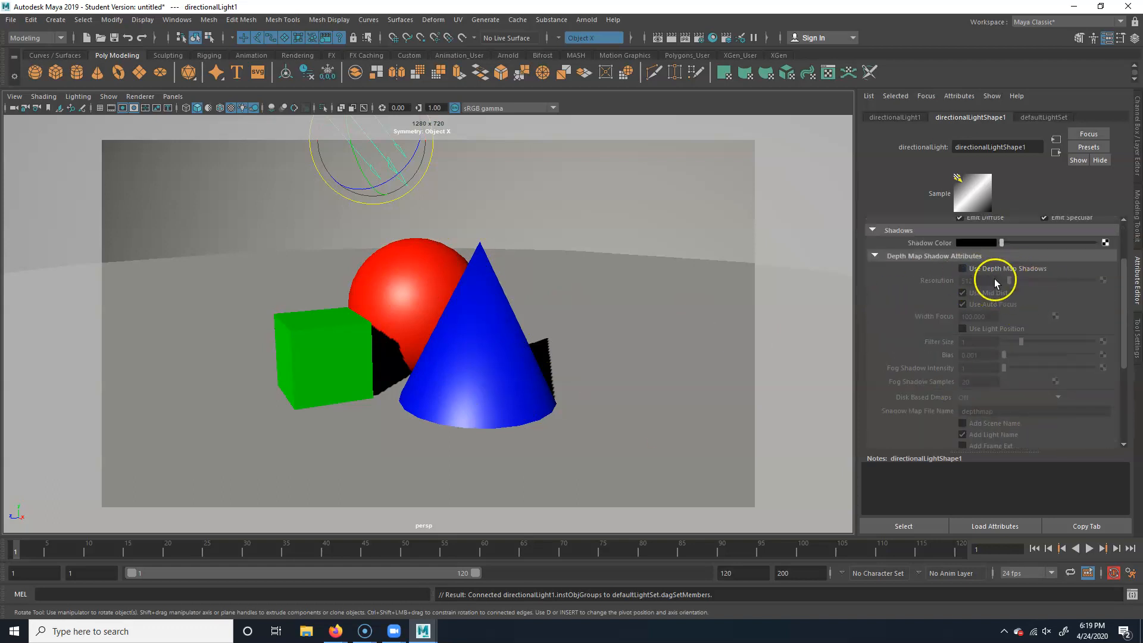
scroll(993, 304, up, 1)
scroll(1004, 305, down, 4)
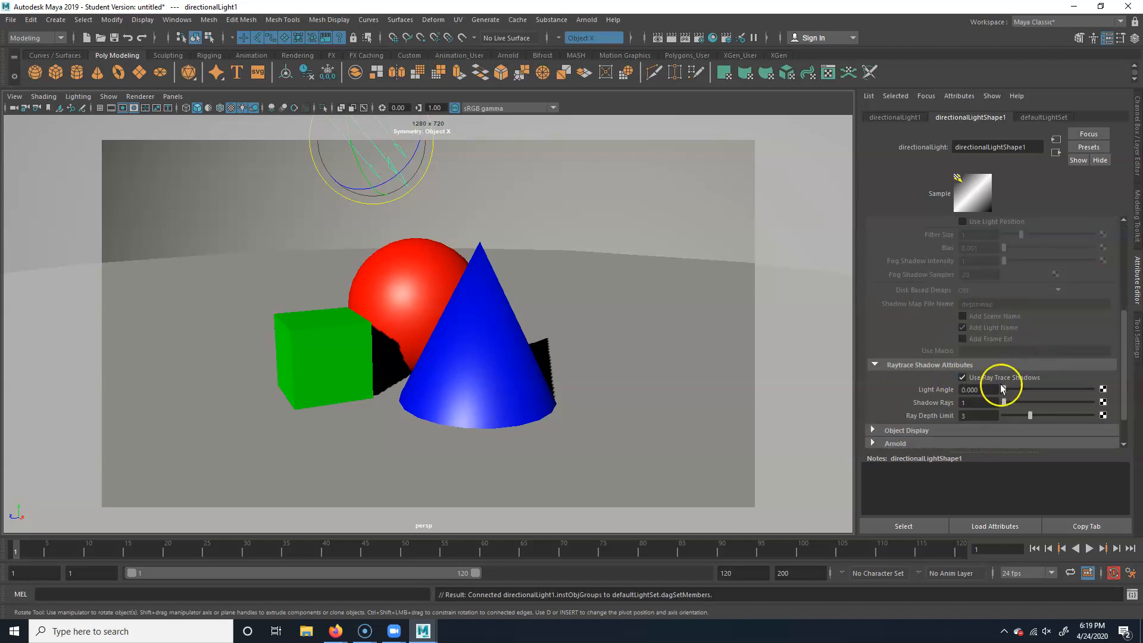
click(961, 379)
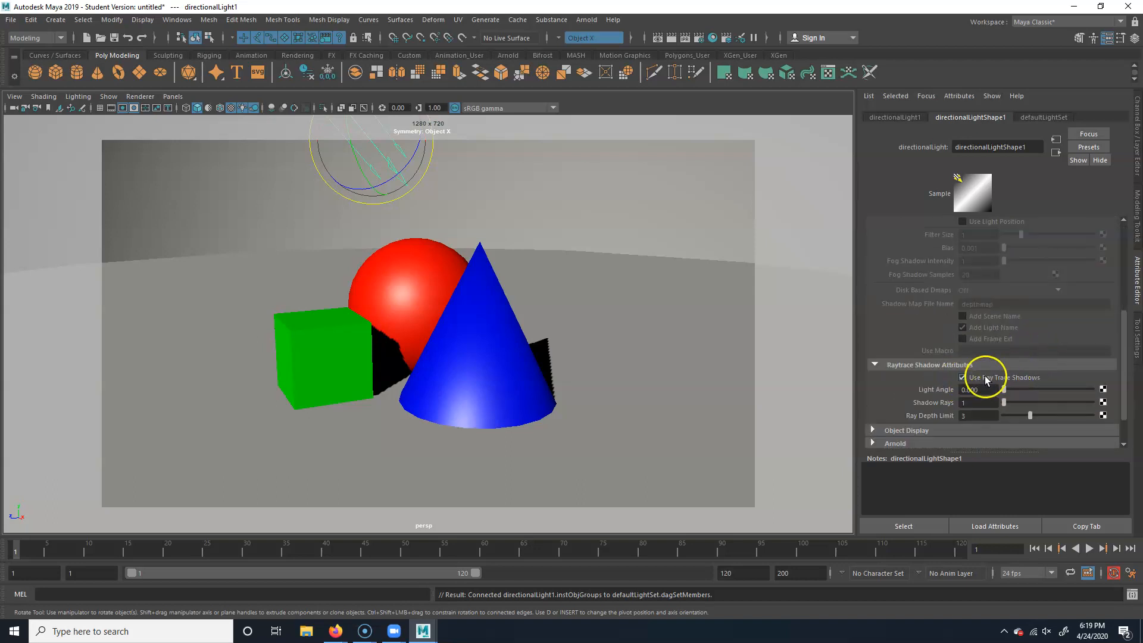
scroll(988, 378, up, 3)
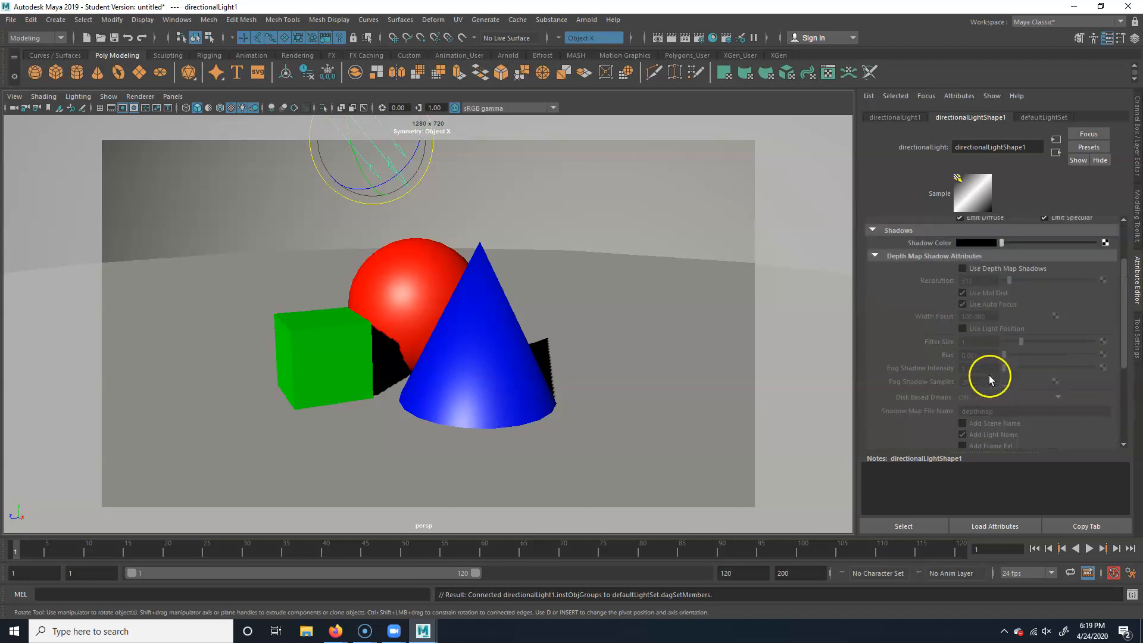
click(885, 229)
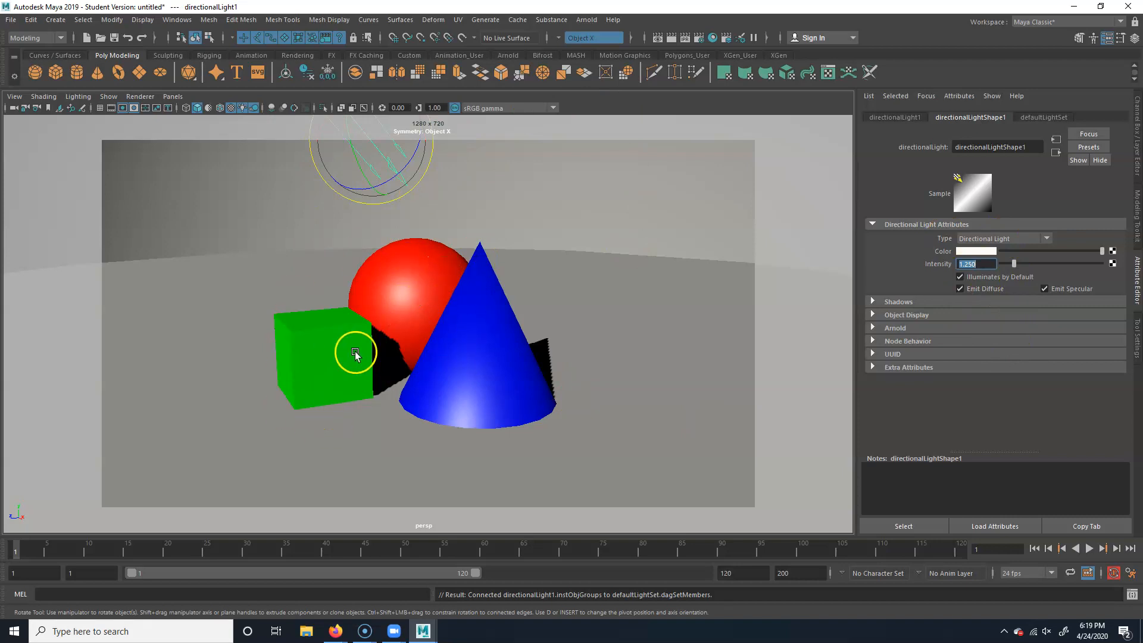
Rotate the directional light to shine from the side so the shapes cast long shadows across the floor
alt+middle_drag(440, 221, 448, 236)
alt+right_drag(464, 224, 462, 213)
alt+middle_drag(462, 214, 465, 227)
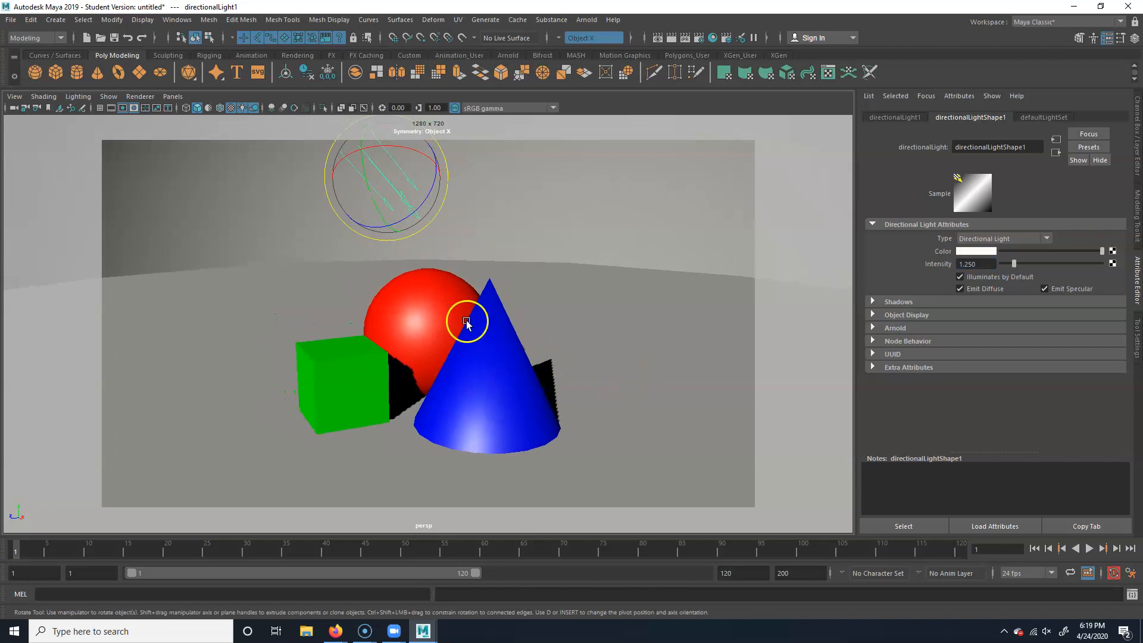
drag(416, 170, 393, 171)
alt+drag(556, 421, 496, 417)
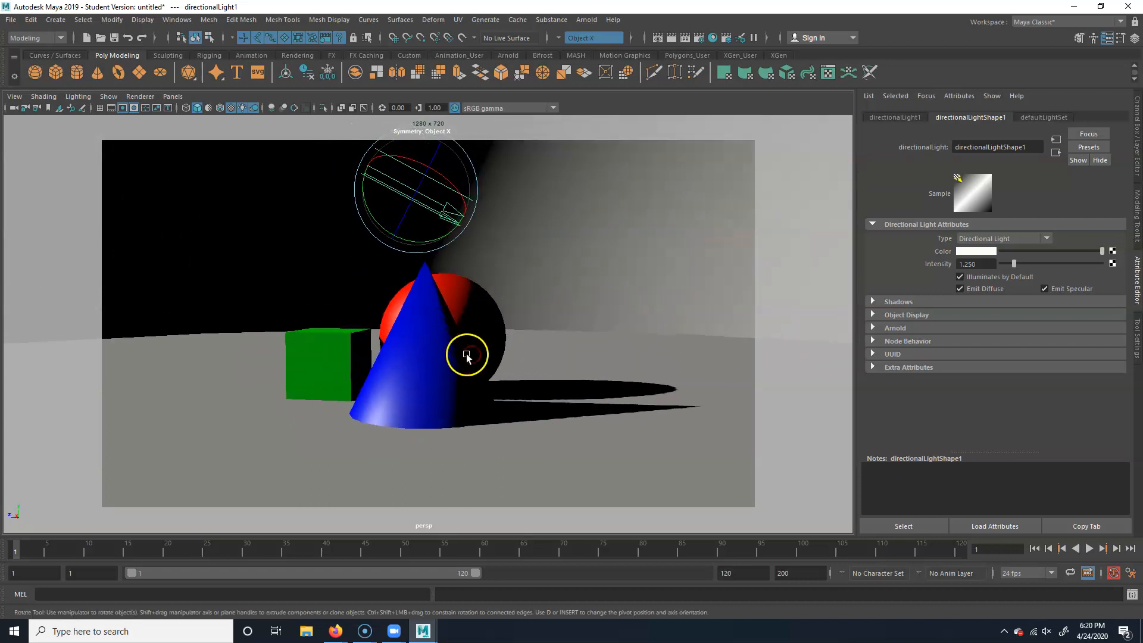
alt+drag(502, 411, 491, 405)
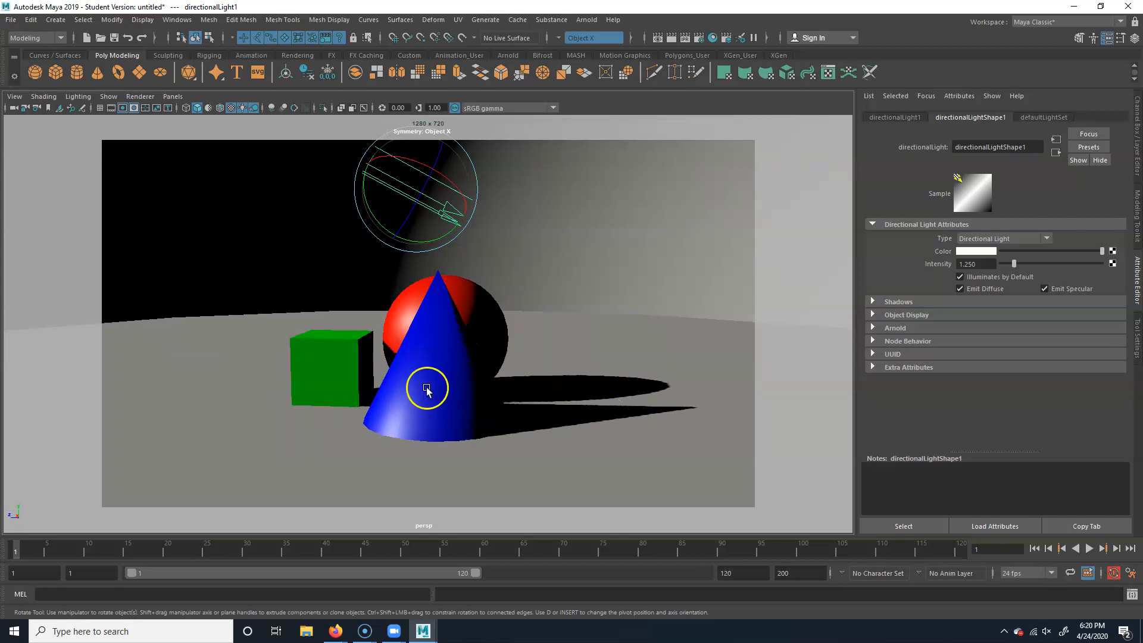
alt+drag(459, 365, 425, 263)
Duplicate the directional light and move the copy beside the original, above the cone
key(ctrl+d)
key(w)
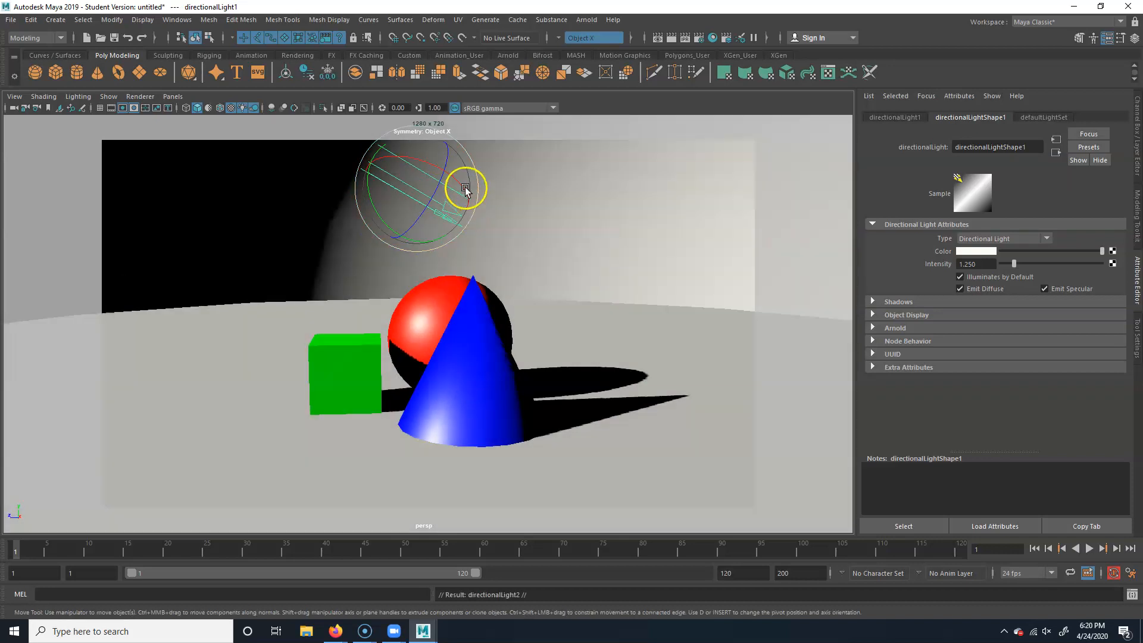
drag(417, 189, 516, 196)
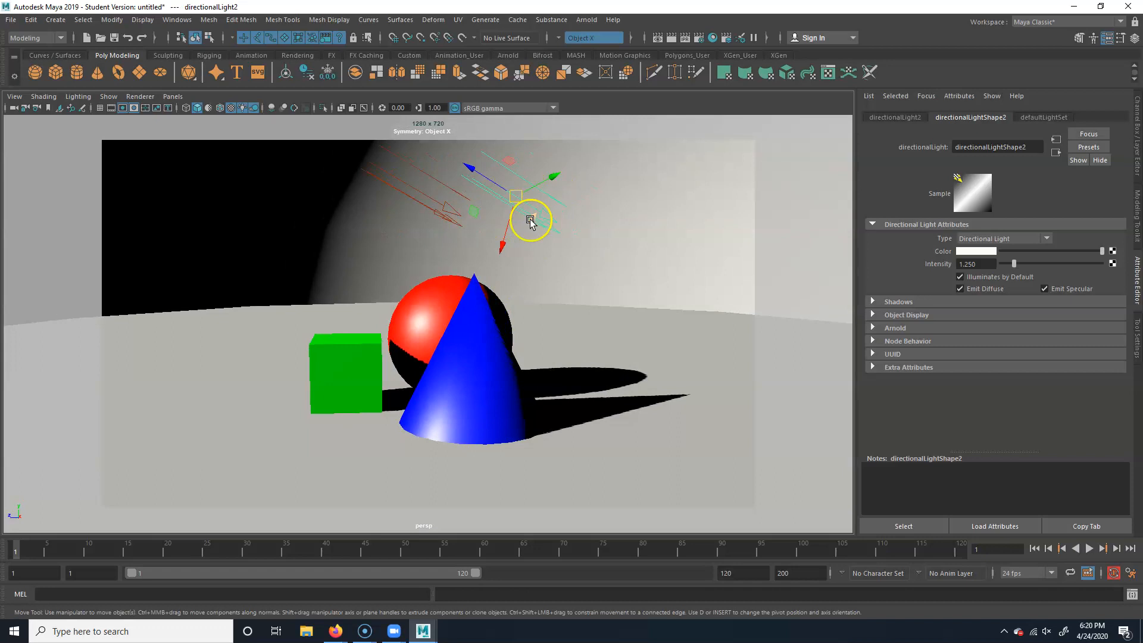
Rotate the duplicated light to about -109, -18, -59 degrees so it shines on the shapes from the opposite side
key(e)
drag(490, 175, 534, 177)
alt+drag(607, 331, 587, 359)
mouse_move(529, 200)
mouse_down()
mouse_move(534, 218)
mouse_move(510, 224)
mouse_move(447, 334)
mouse_move(480, 319)
mouse_up()
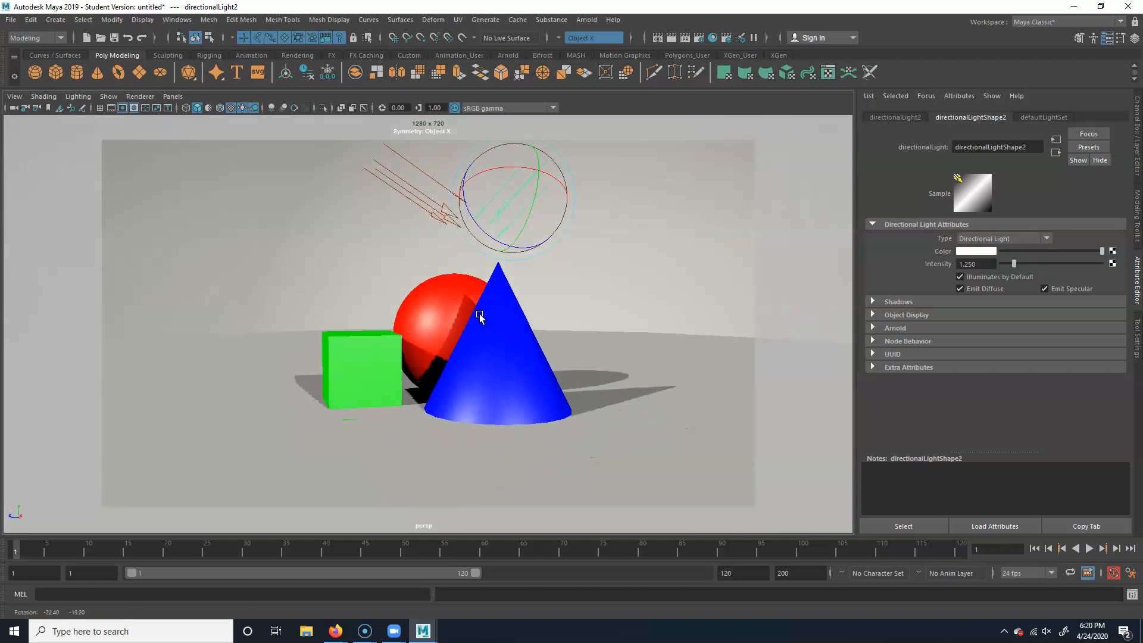
drag(522, 209, 503, 219)
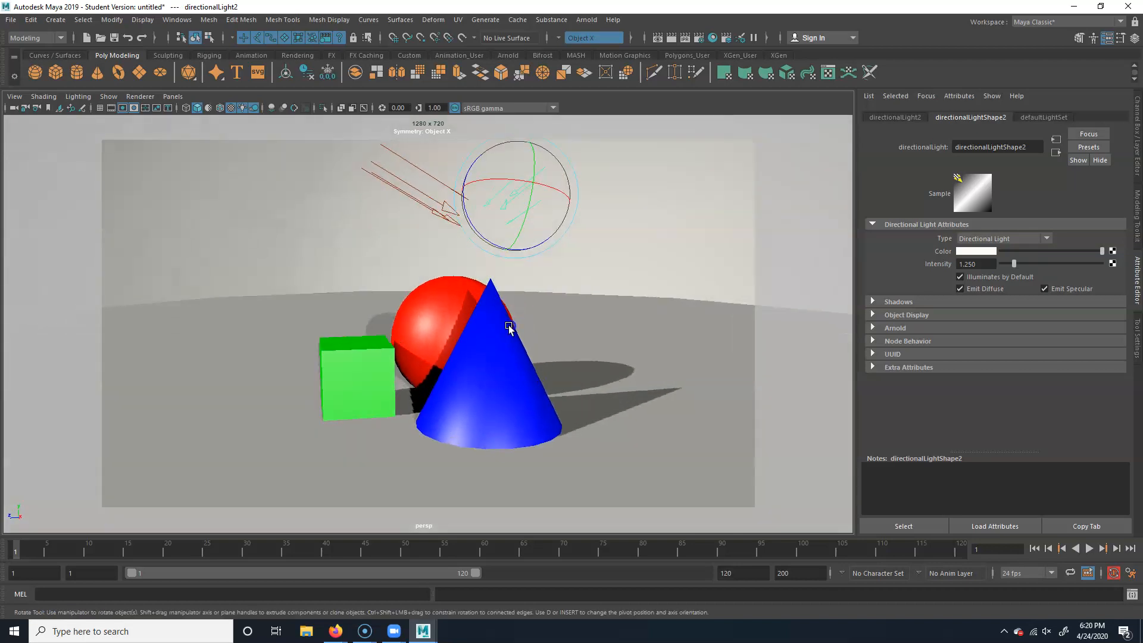
mouse_move(451, 339)
alt+mouse_down()
mouse_move(506, 400)
mouse_move(479, 396)
mouse_move(524, 334)
alt+mouse_up()
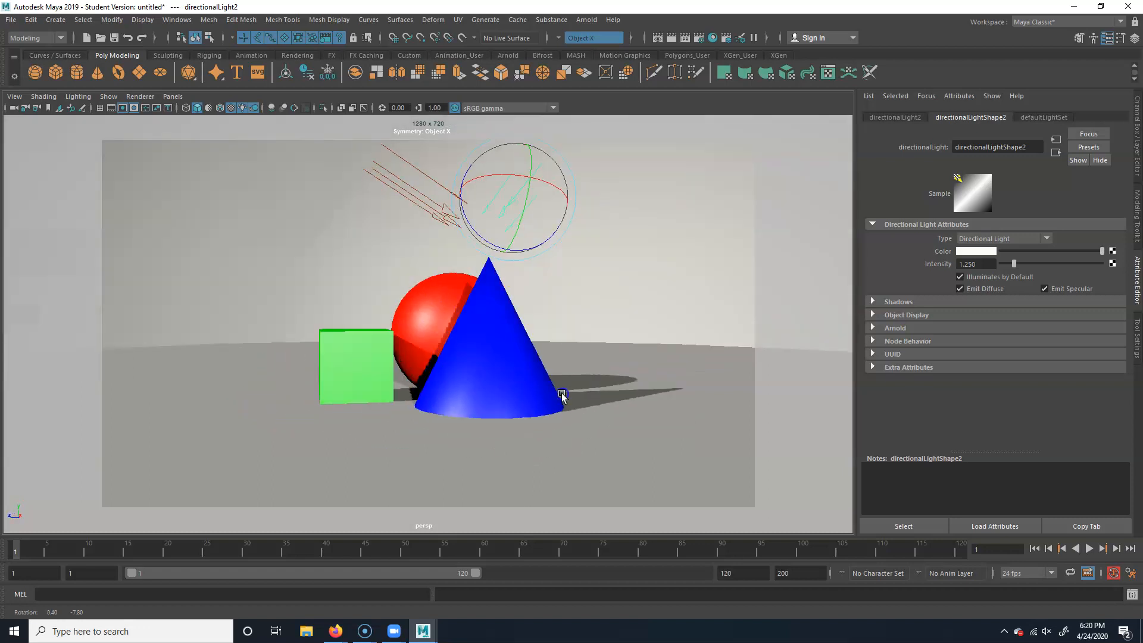
mouse_move(546, 208)
mouse_down()
mouse_move(549, 256)
mouse_move(569, 268)
mouse_move(526, 221)
mouse_move(533, 186)
mouse_up()
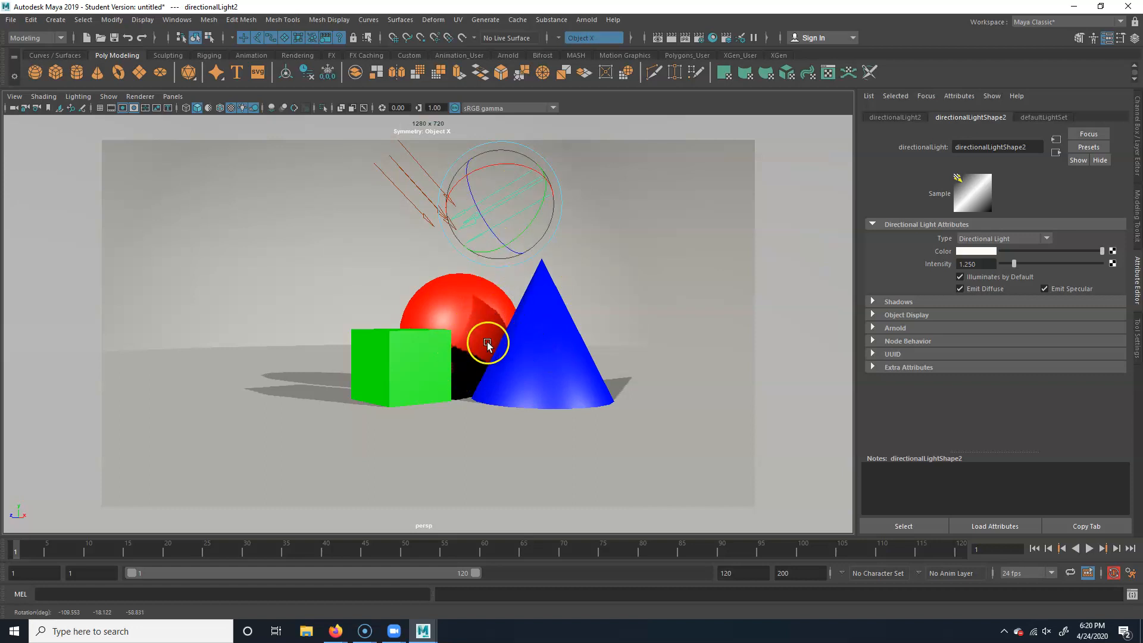
Set the second directional light's intensity to 0.65 and turn off Emit Specular
double_click(986, 263)
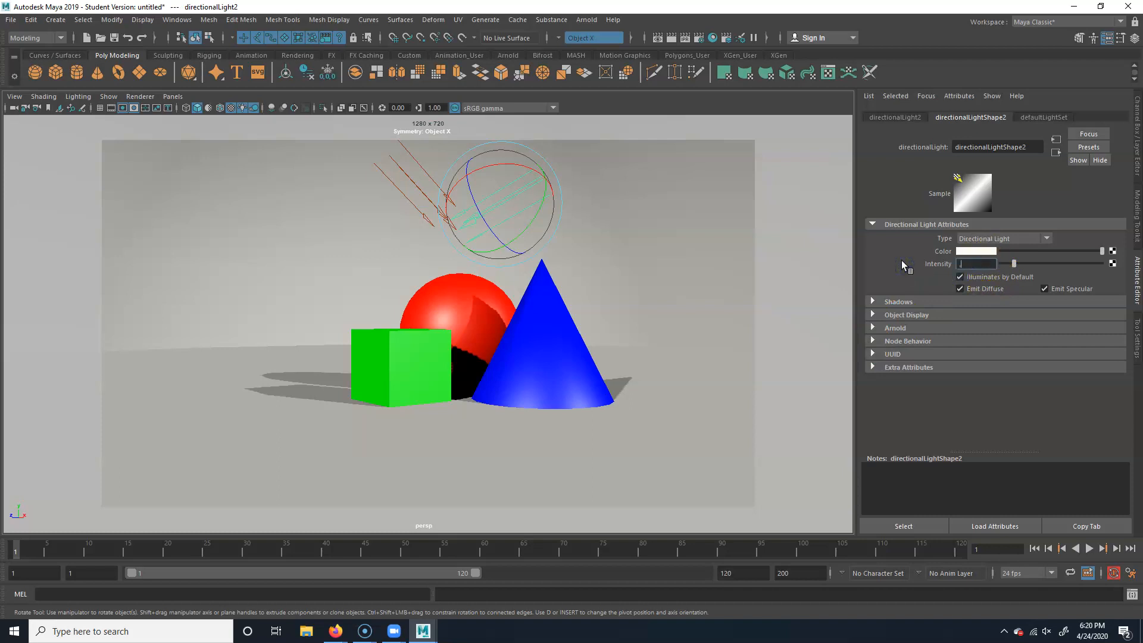
text(0.65)
key(Return)
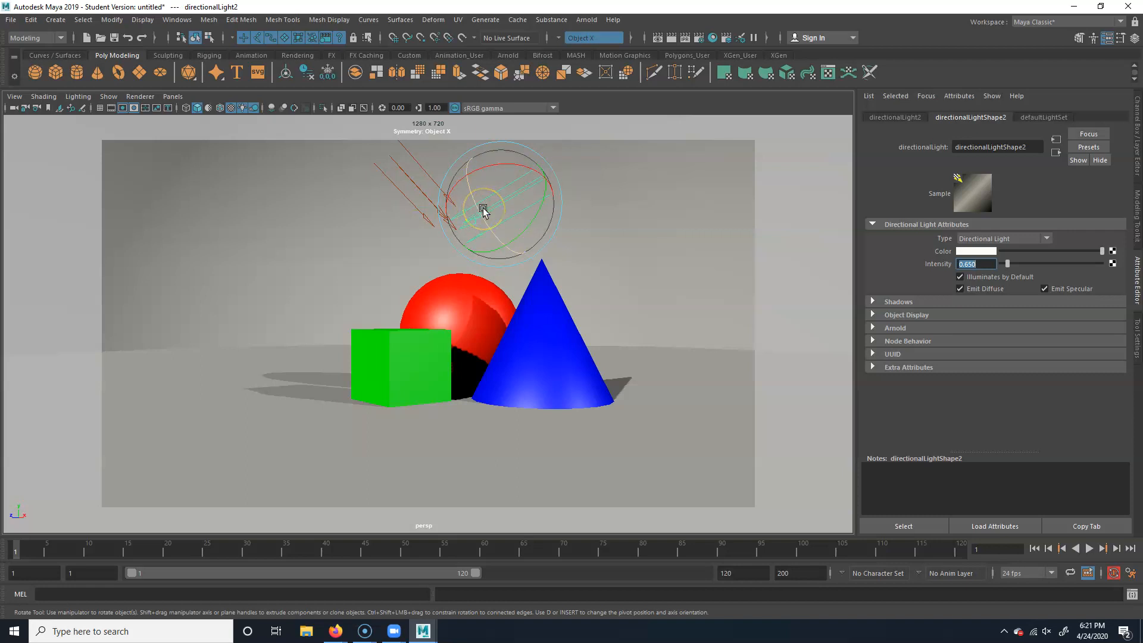
click(1064, 290)
click(1066, 290)
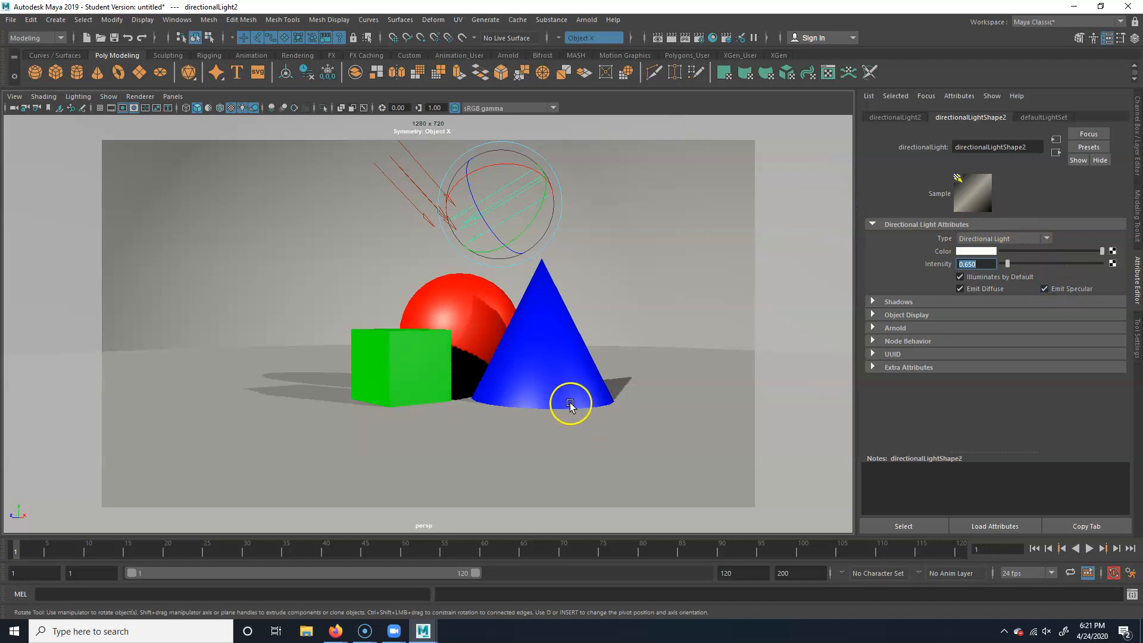
click(1045, 289)
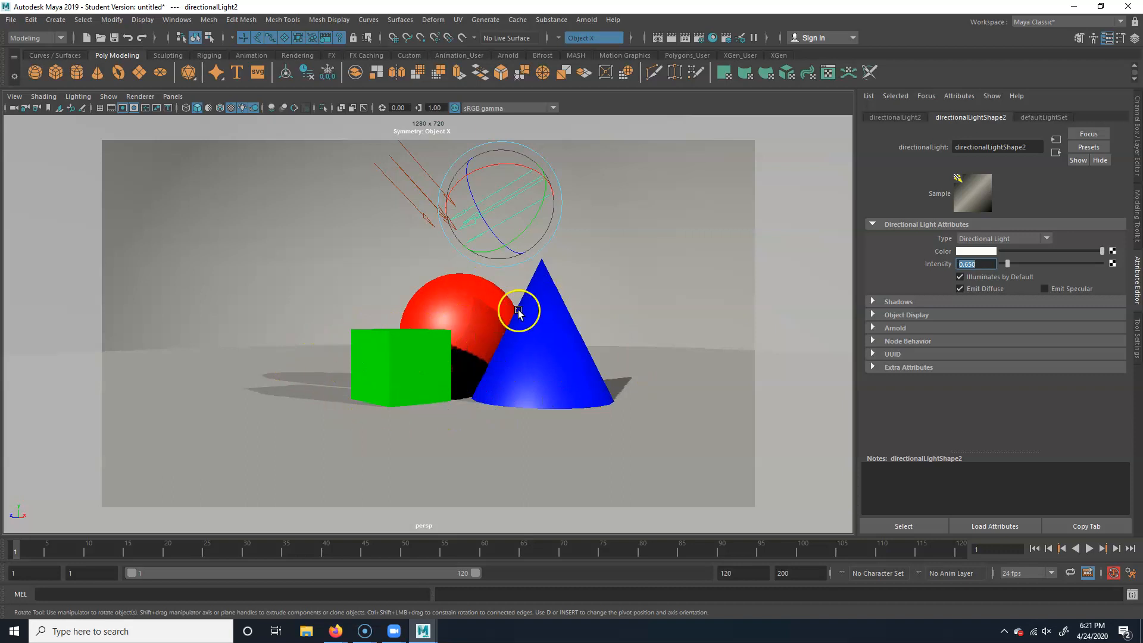
Turn off Use Ray Trace Shadows for the second directional light and check the remaining shadows on the shapes
click(946, 303)
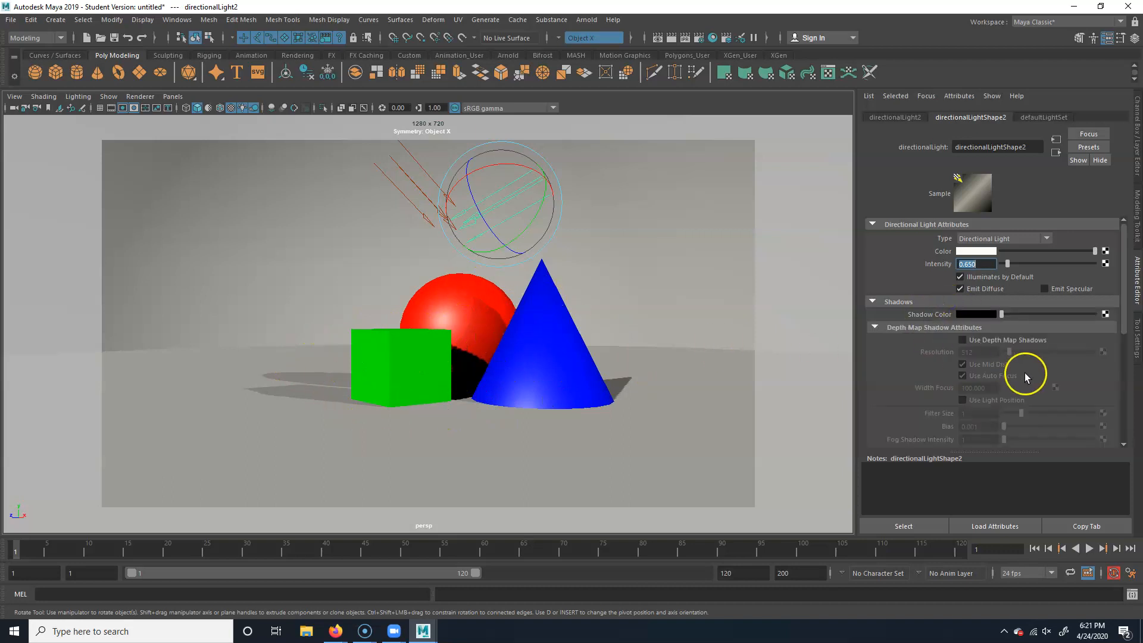
scroll(1012, 375, down, 6)
click(977, 344)
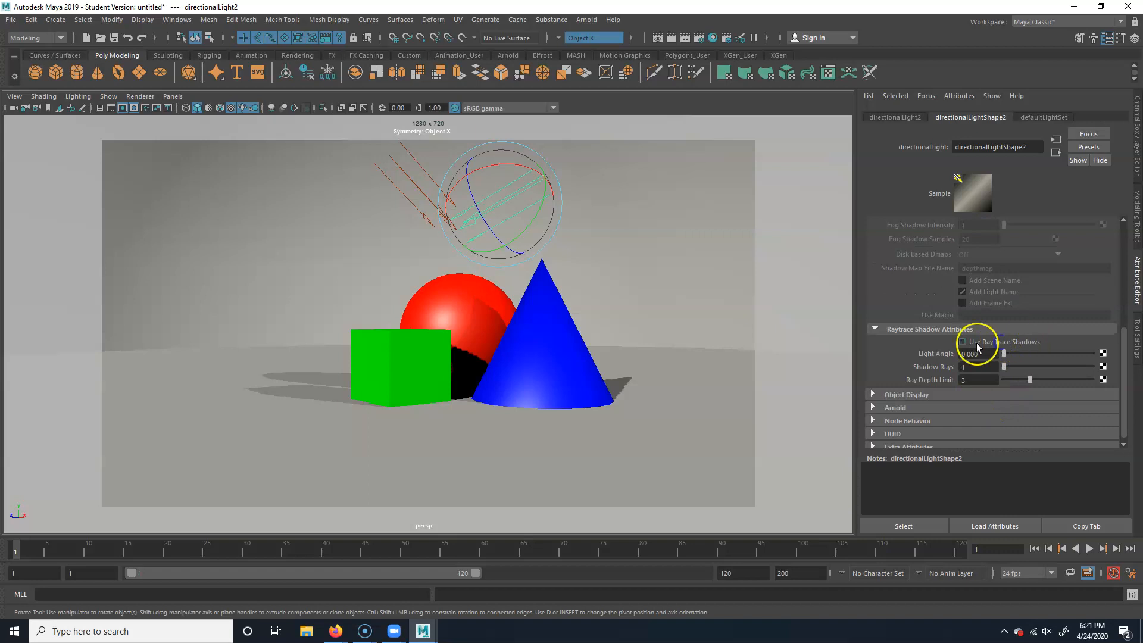
click(962, 342)
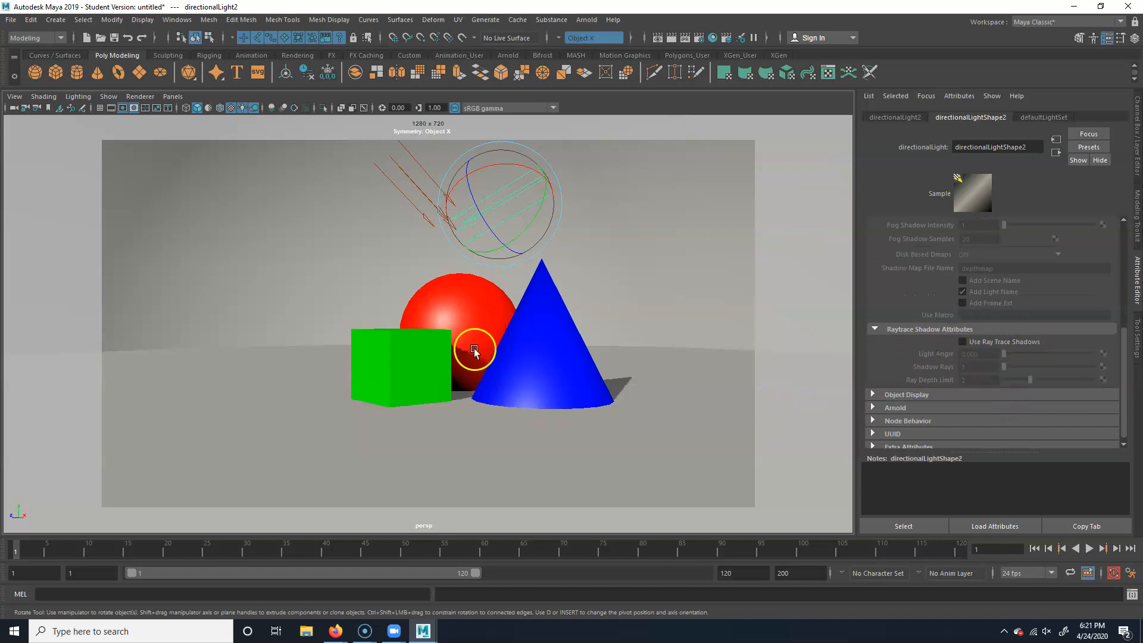
drag(536, 178, 530, 180)
click(422, 183)
click(421, 186)
click(531, 189)
alt+drag(545, 236, 543, 251)
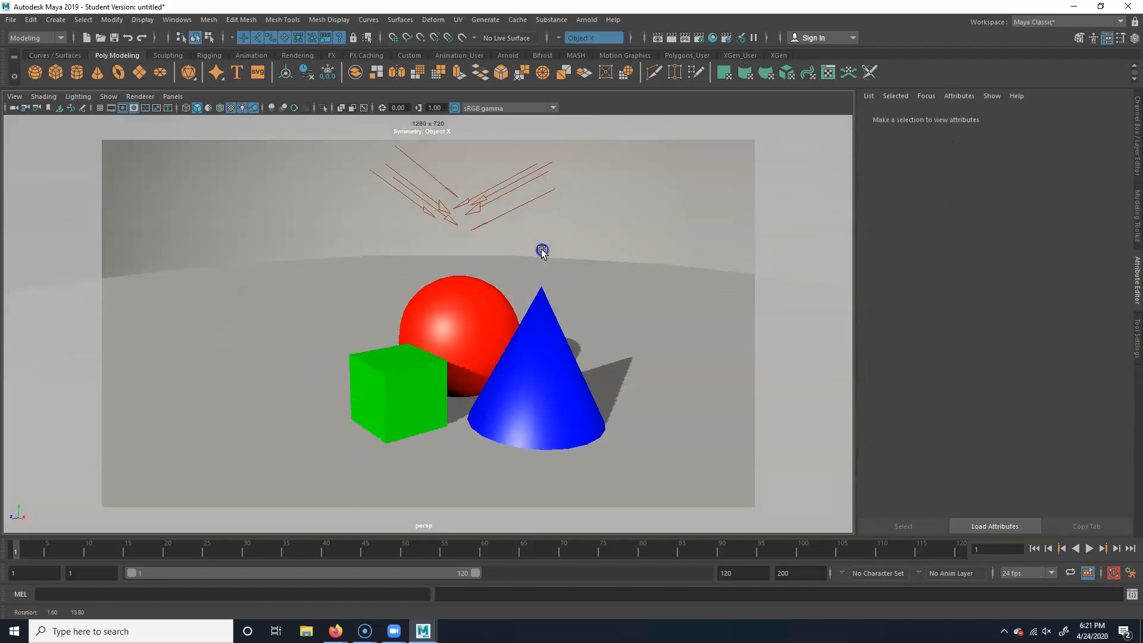
Reselect the second directional light and tint its color a pale cool blue
click(514, 188)
drag(518, 191, 512, 283)
scroll(977, 296, up, 5)
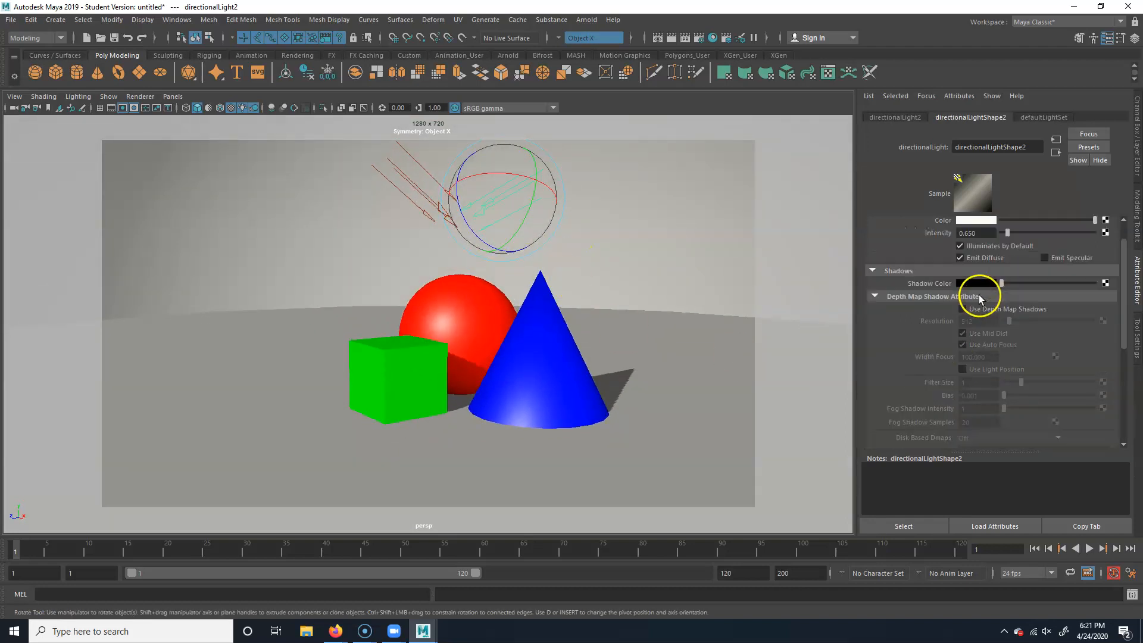
click(975, 250)
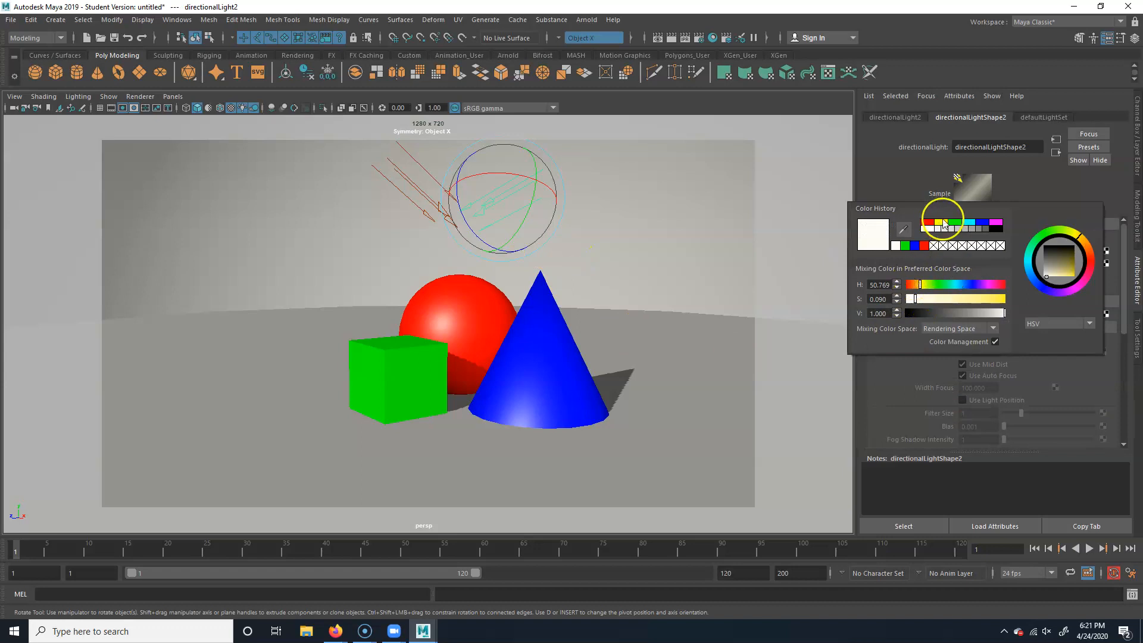
click(957, 286)
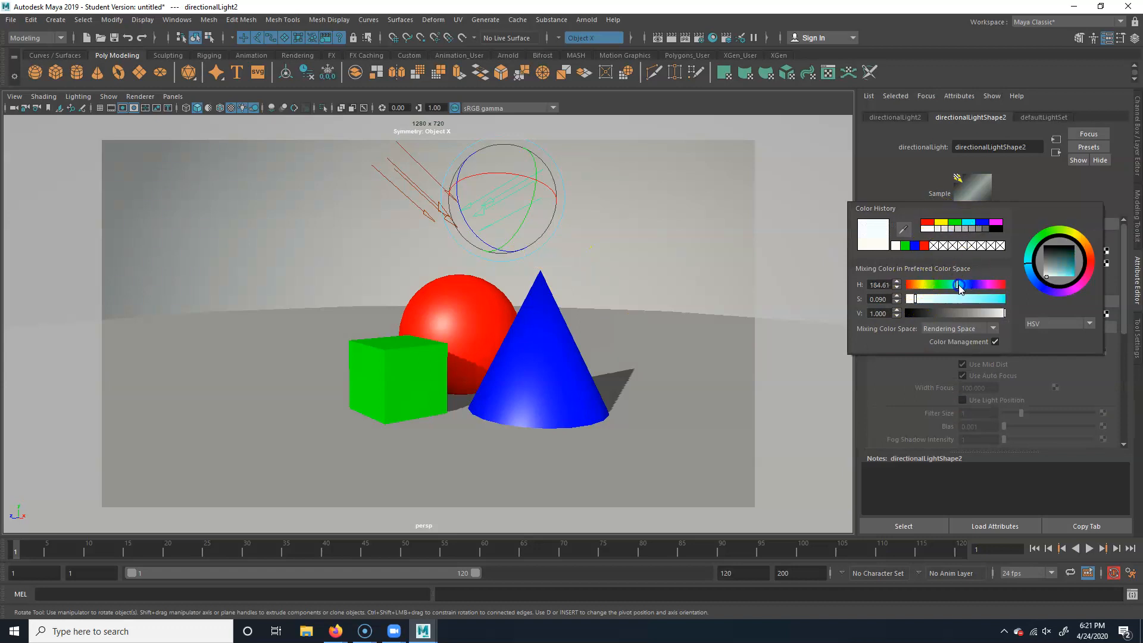
click(938, 300)
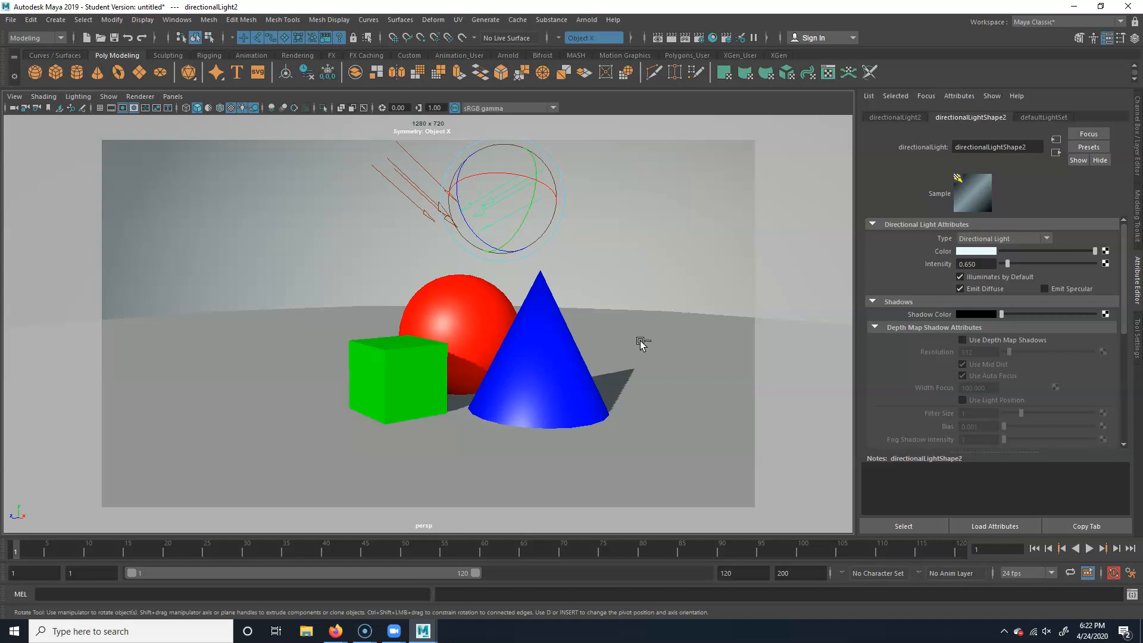
Duplicate the cool light and move the copy farther from the first light, to about 0.57, 3.18, -2.26
key(ctrl+d)
key(w)
drag(512, 200, 586, 197)
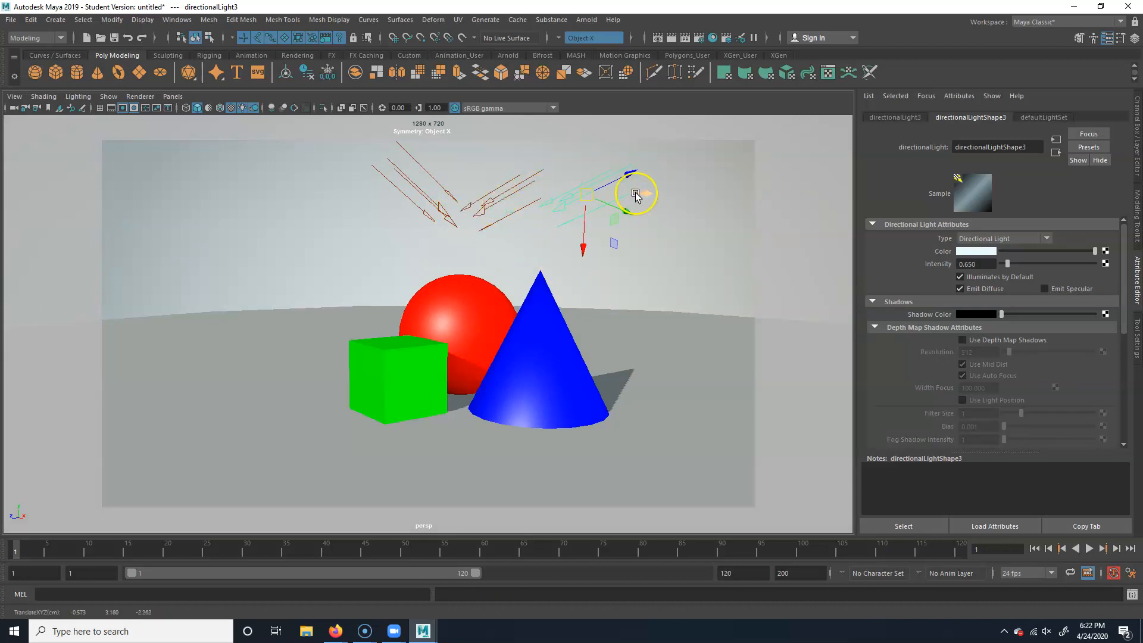
Set the third directional light's intensity to 0.4 and tint its color a pale violet
drag(988, 263, 871, 251)
text(0.4)
key(Return)
click(949, 286)
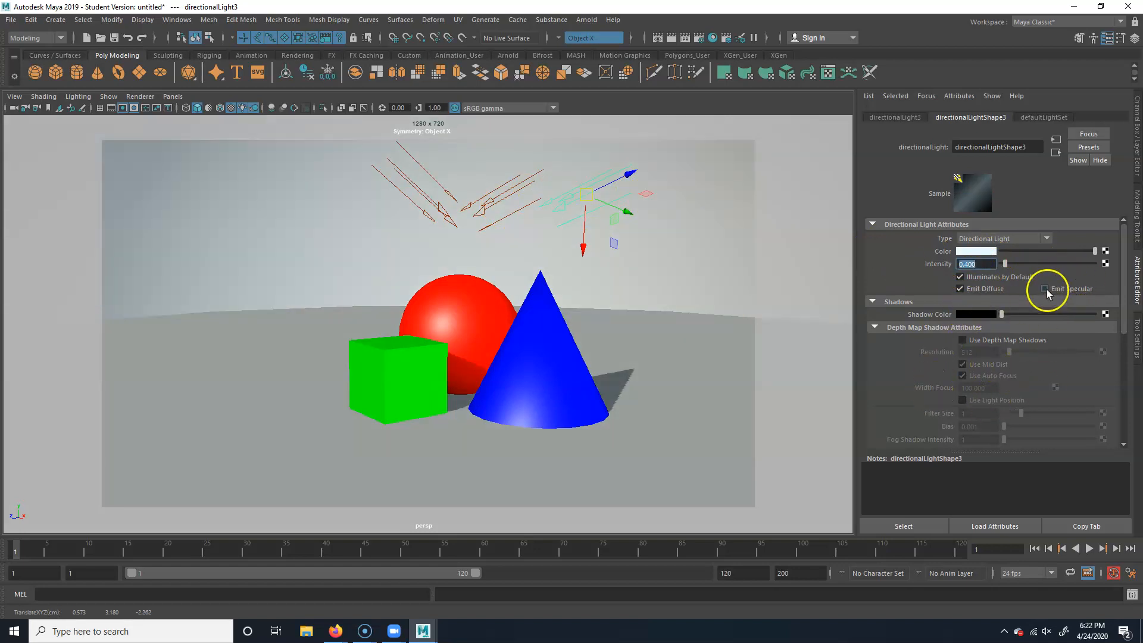
scroll(1020, 408, down, 3)
scroll(988, 410, up, 3)
click(875, 327)
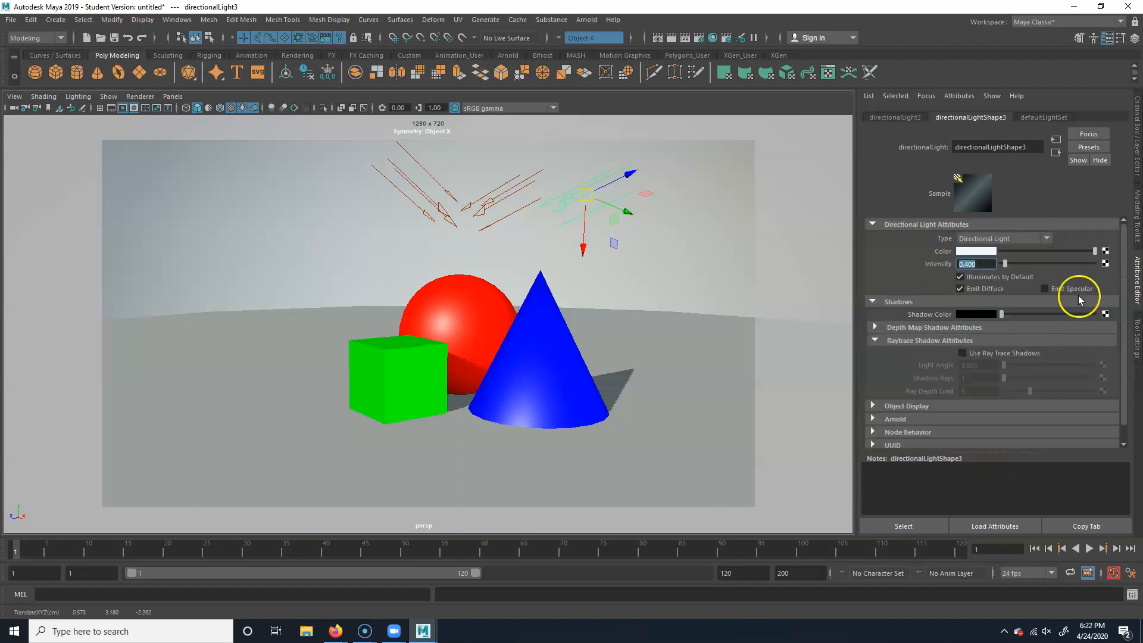
click(979, 251)
drag(976, 284, 944, 296)
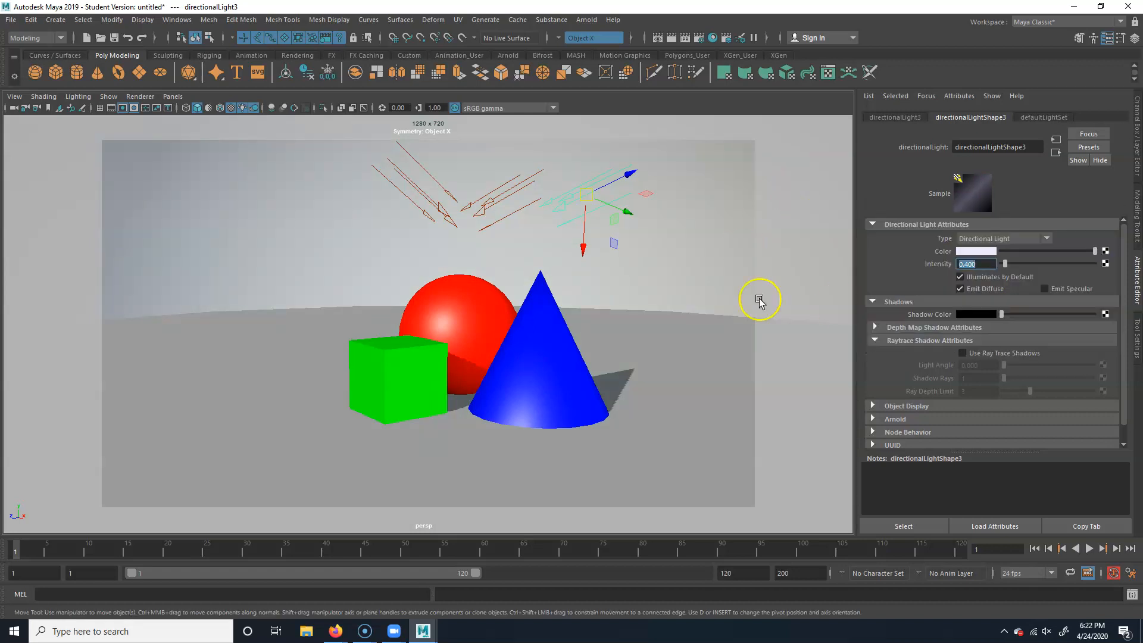
Rotate the third directional light to about -196.7, -12.9, -70.1 degrees
text(e)
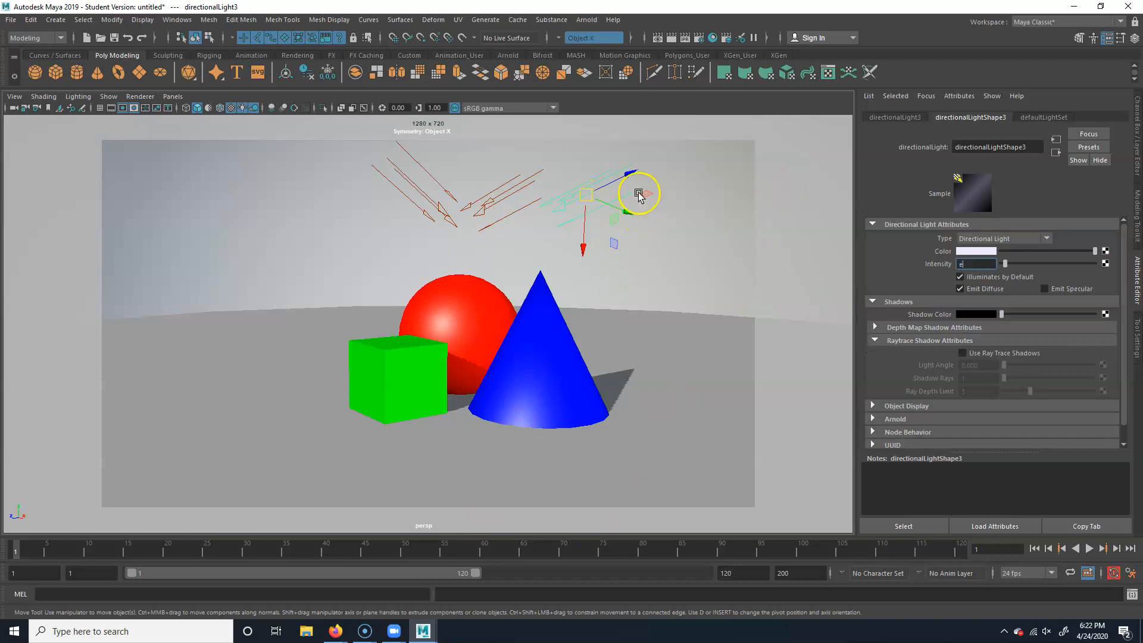
alt+middle_drag(616, 245, 590, 253)
key(e)
drag(586, 222, 546, 233)
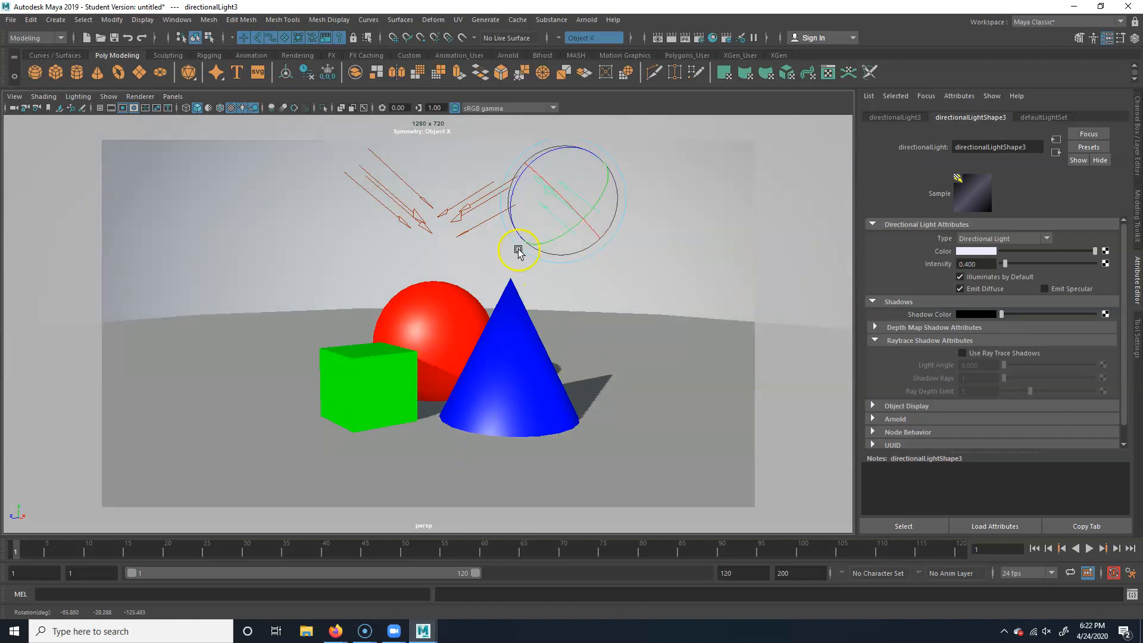
mouse_move(551, 186)
mouse_down()
mouse_move(549, 209)
mouse_move(607, 212)
mouse_move(556, 199)
mouse_up()
alt+drag(594, 353, 454, 390)
alt+drag(382, 295, 505, 289)
drag(556, 214, 552, 213)
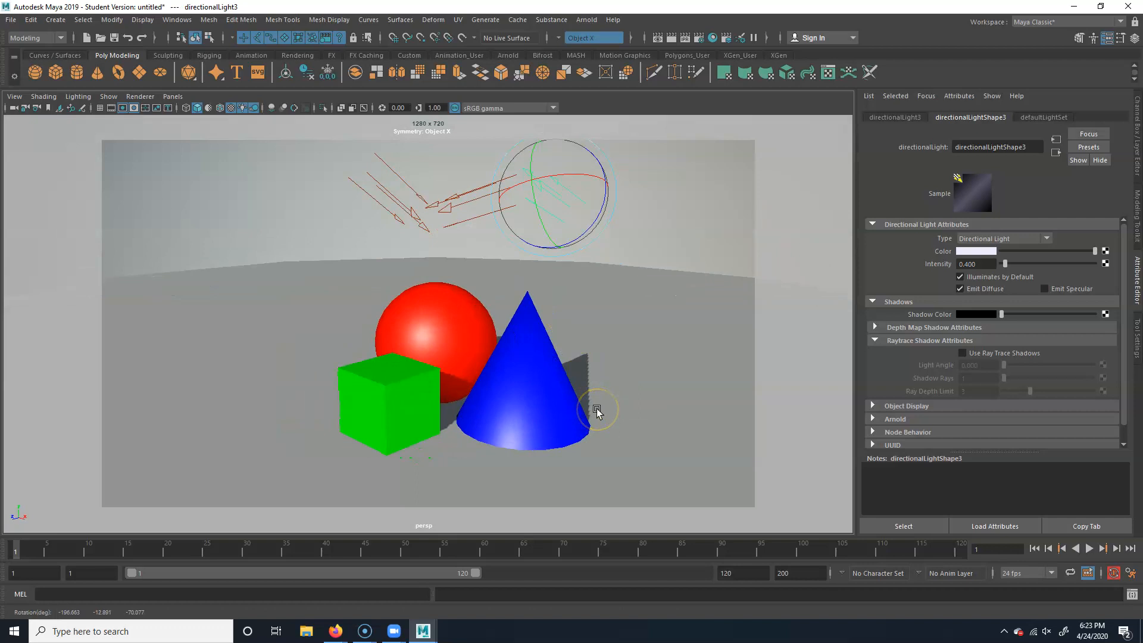
Reframe the three shapes closer in the persp camera, and render a test frame with Maya Software
mouse_move(449, 384)
alt+middle_down()
mouse_move(484, 405)
mouse_move(466, 357)
mouse_move(457, 380)
alt+middle_up()
alt+right_drag(456, 380, 436, 393)
alt+middle_drag(470, 388, 471, 398)
mouse_move(471, 398)
alt+mouse_down()
mouse_move(459, 400)
mouse_move(474, 383)
alt+mouse_up()
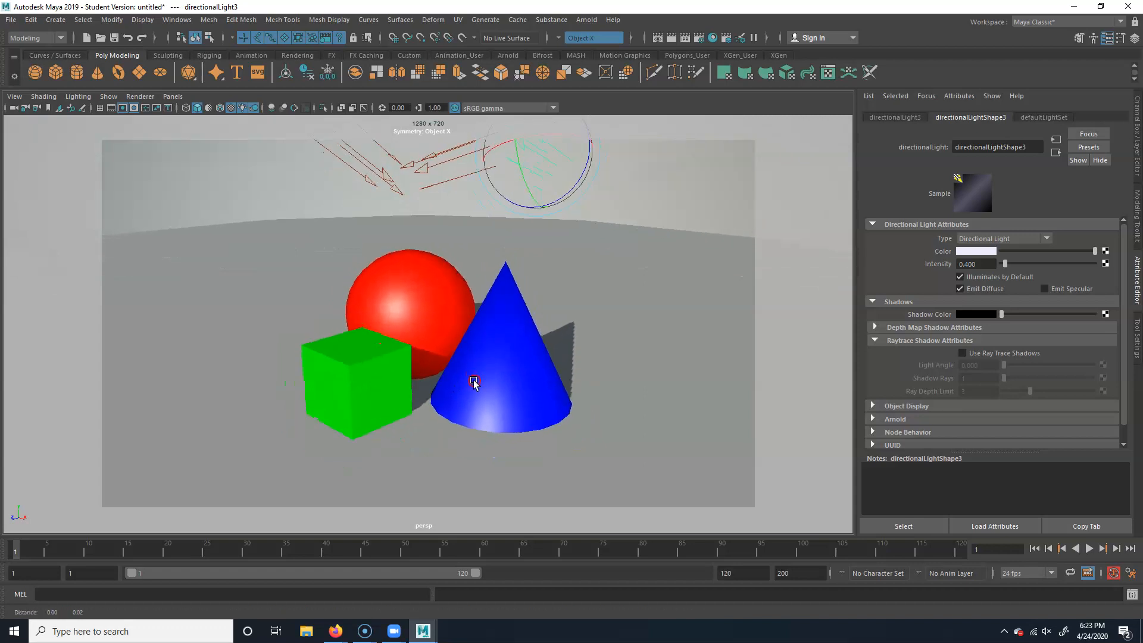
alt+middle_drag(474, 382, 472, 389)
alt+right_drag(439, 384, 447, 386)
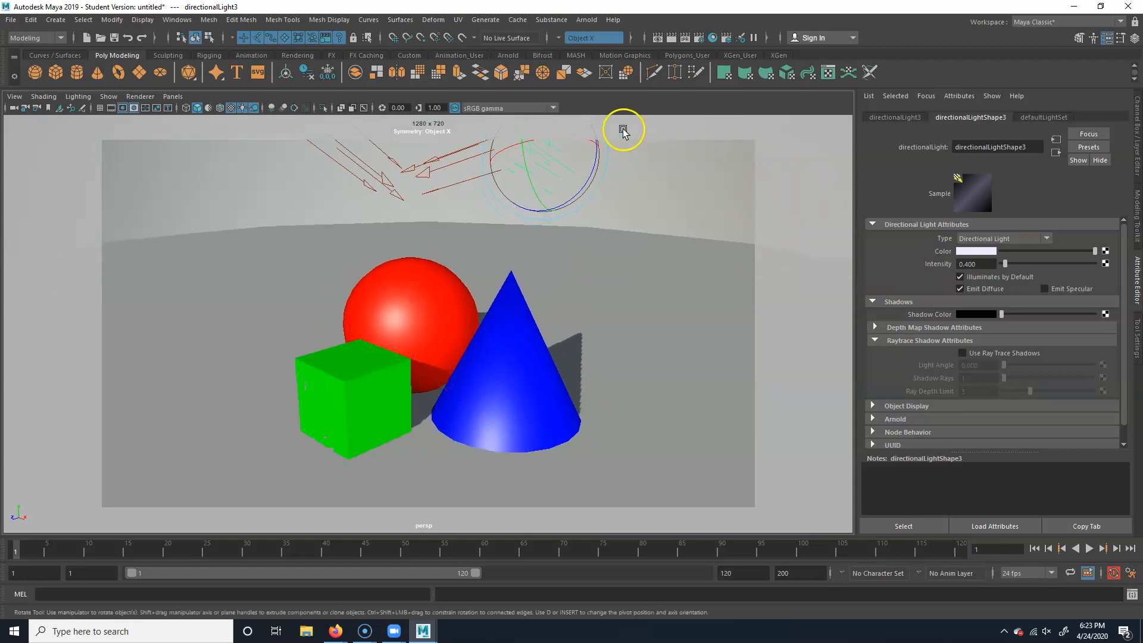
click(671, 39)
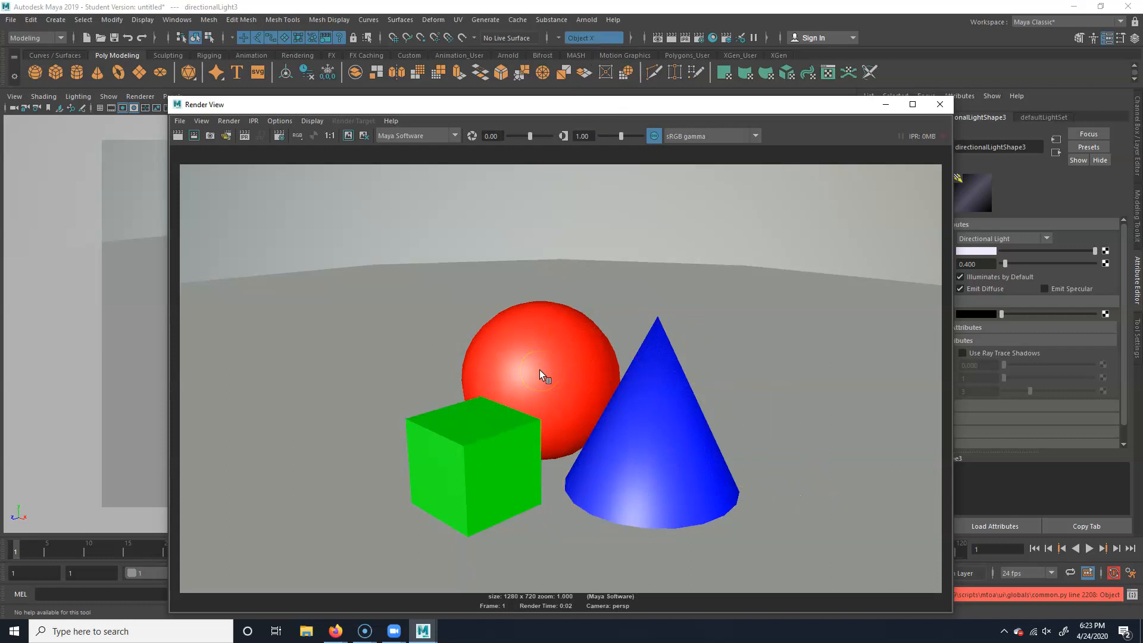
click(939, 105)
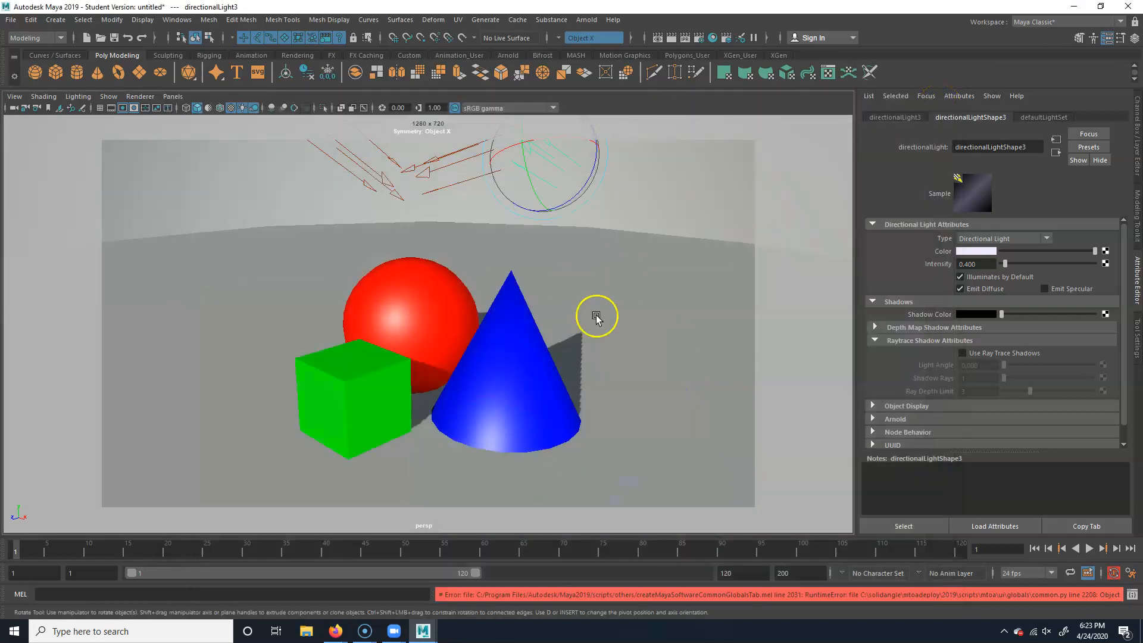
In the render settings, set the file name prefix to shot01 and the image format to PNG
click(698, 39)
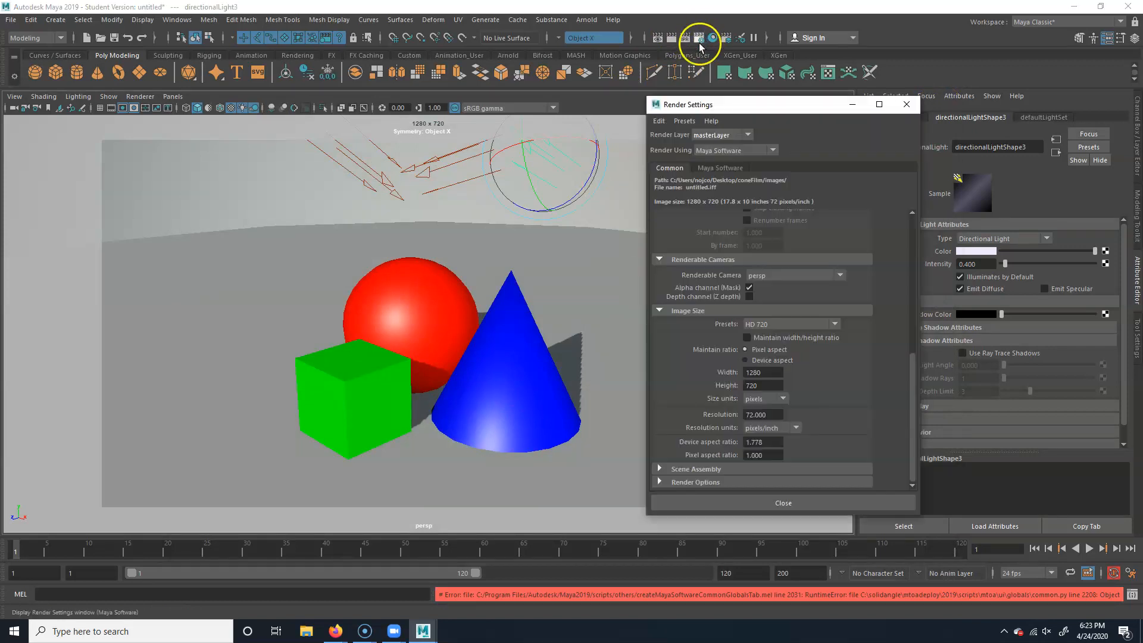
drag(810, 104, 615, 74)
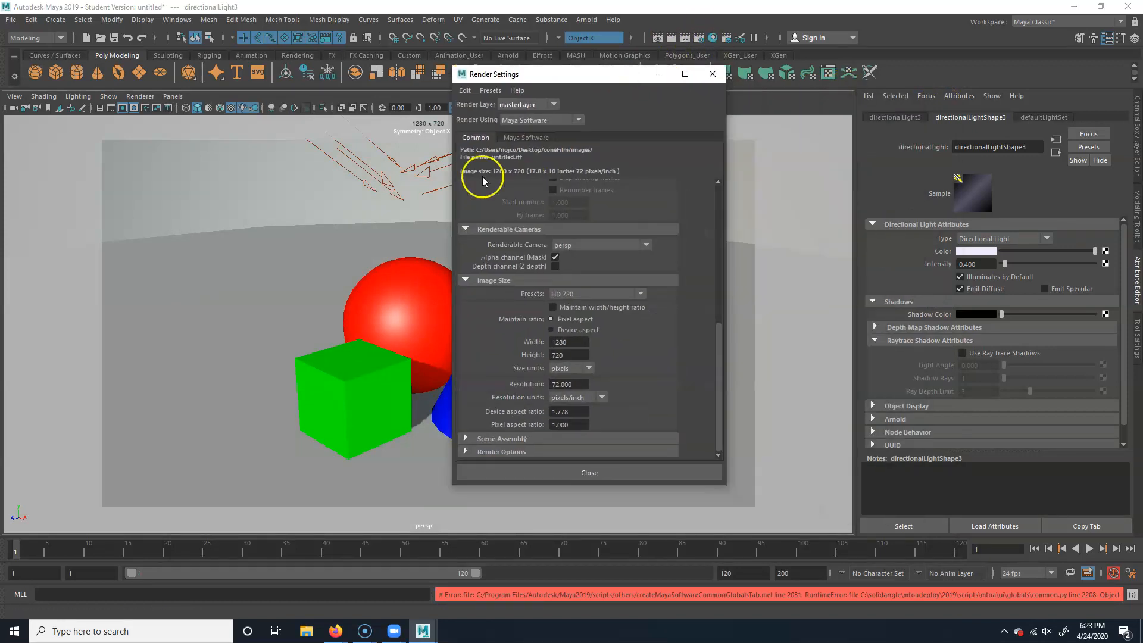
click(478, 138)
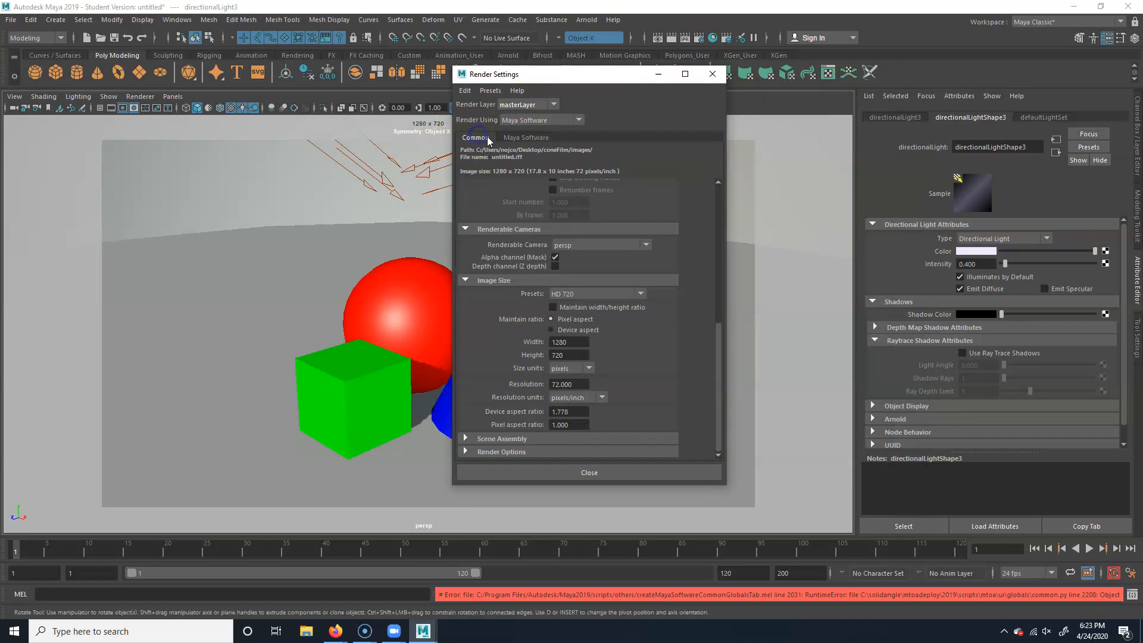
scroll(633, 306, up, 5)
drag(669, 256, 512, 257)
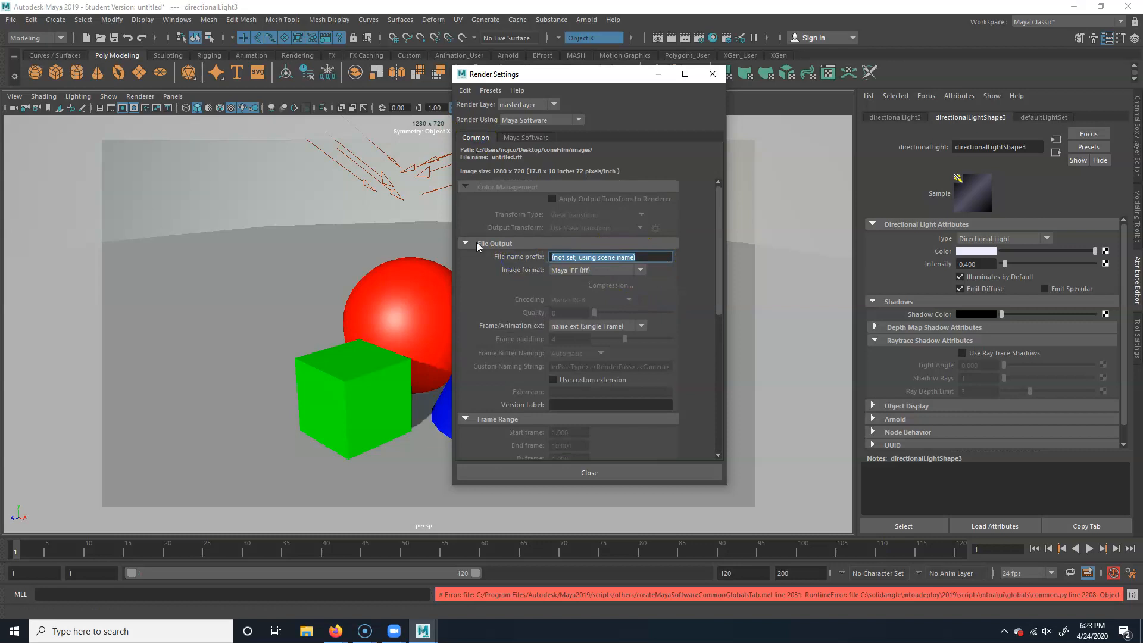
text(shot01)
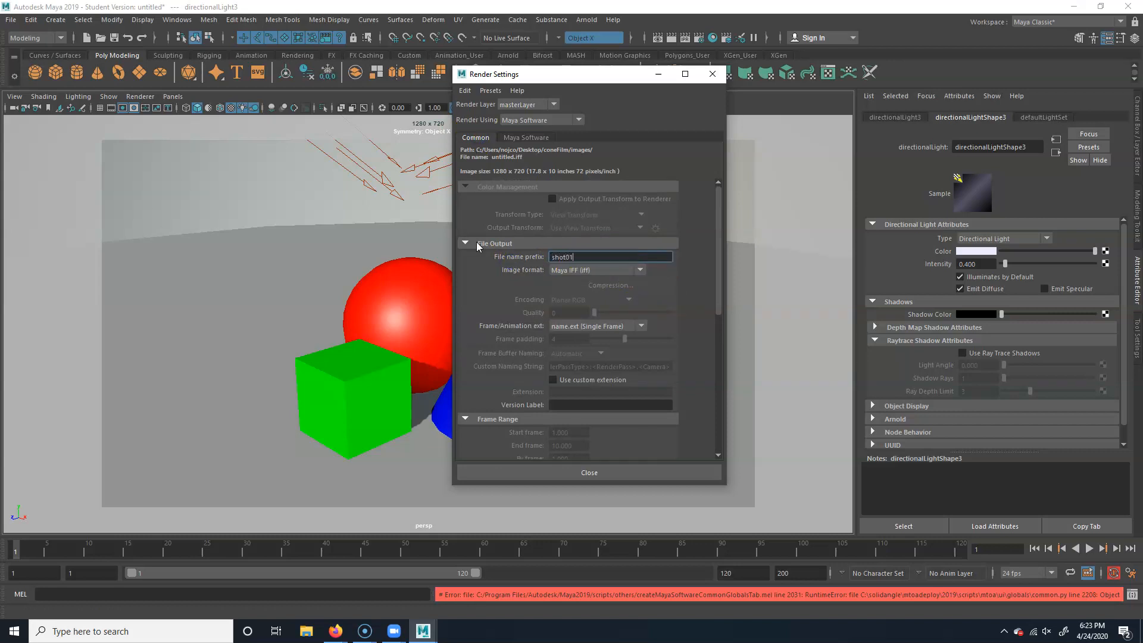
click(596, 272)
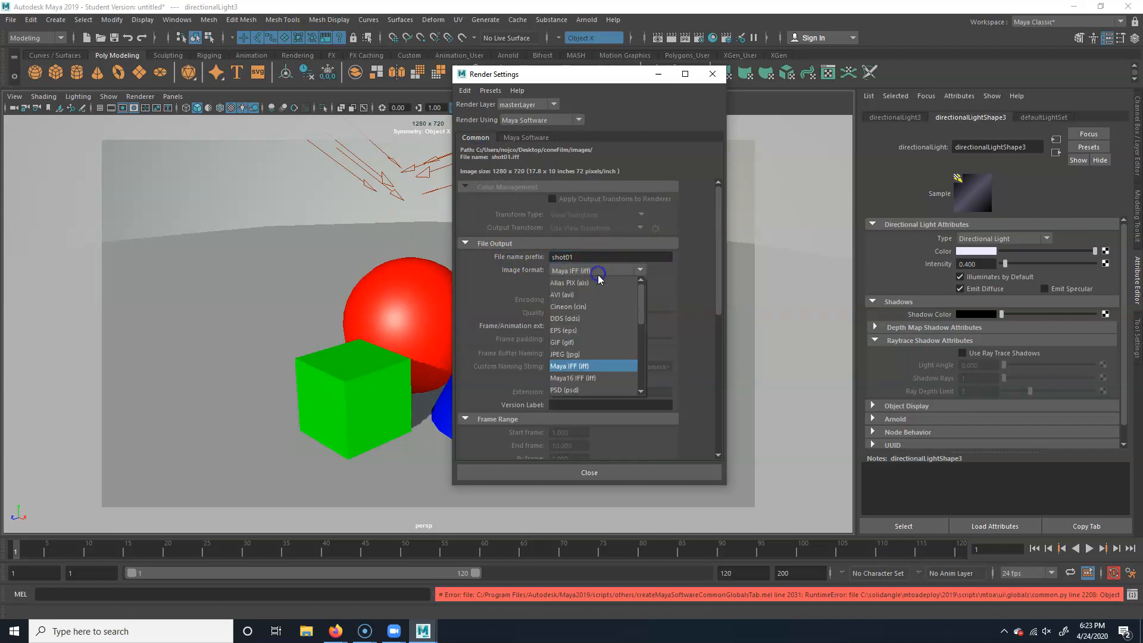
scroll(577, 357, down, 3)
click(566, 375)
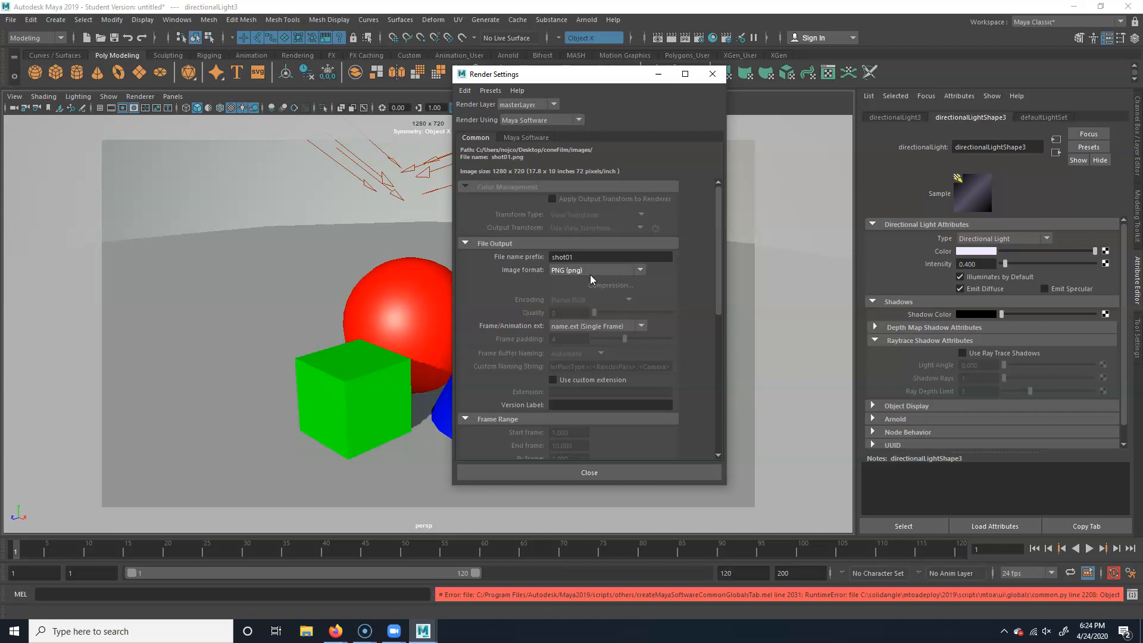
Set the render's frame/animation extension to name_#.ext and its end frame to 24, and check the image size and output names
click(620, 325)
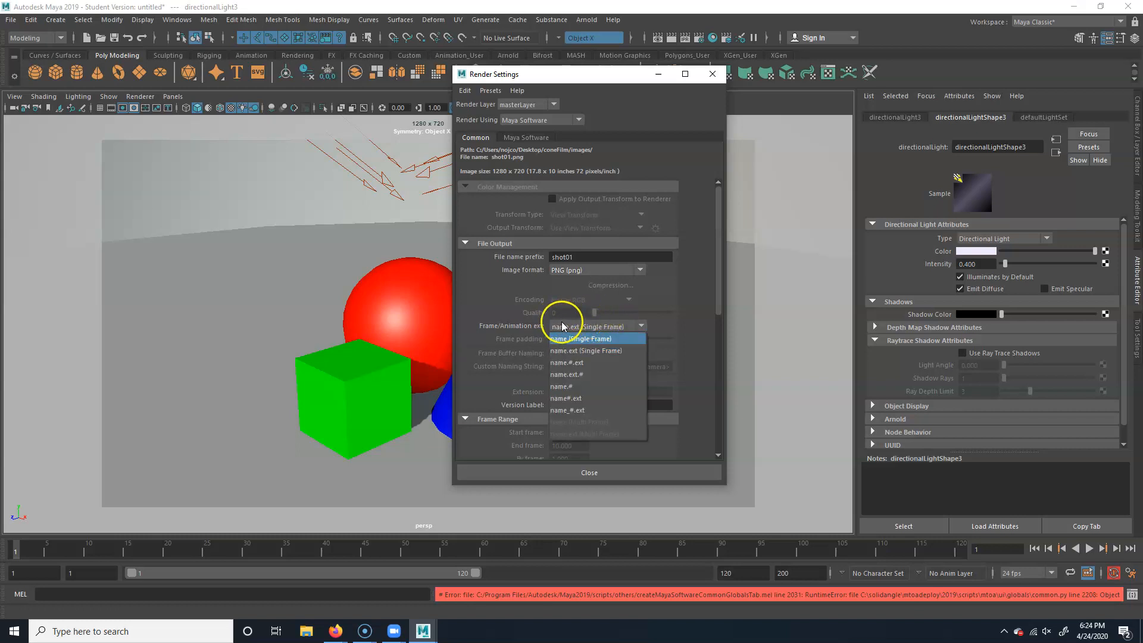
click(580, 410)
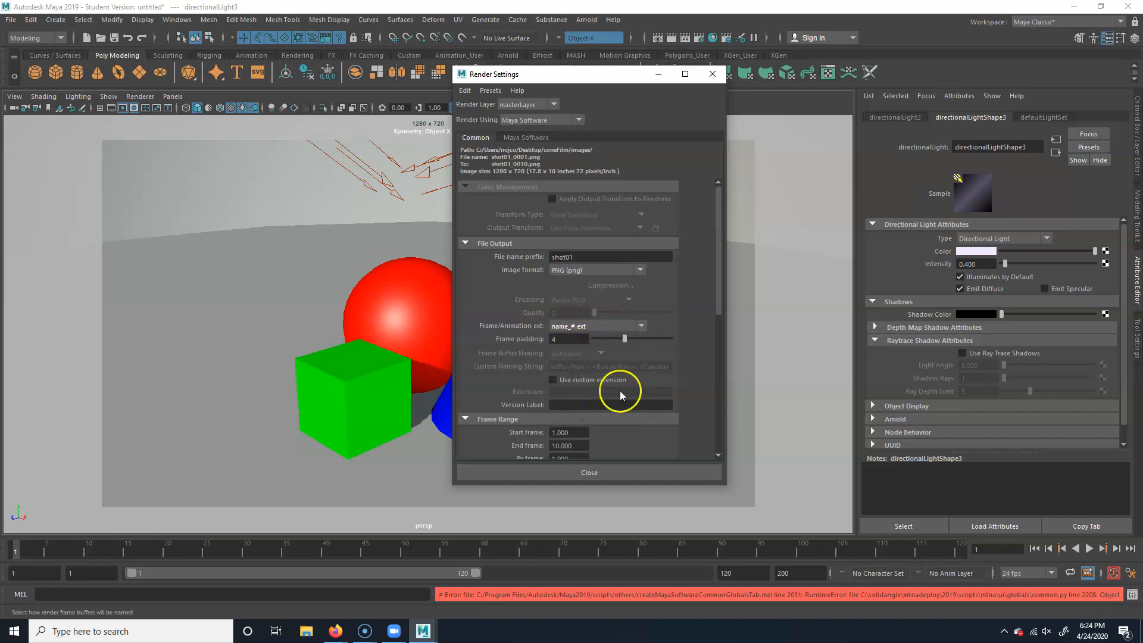
scroll(612, 421, down, 5)
click(572, 252)
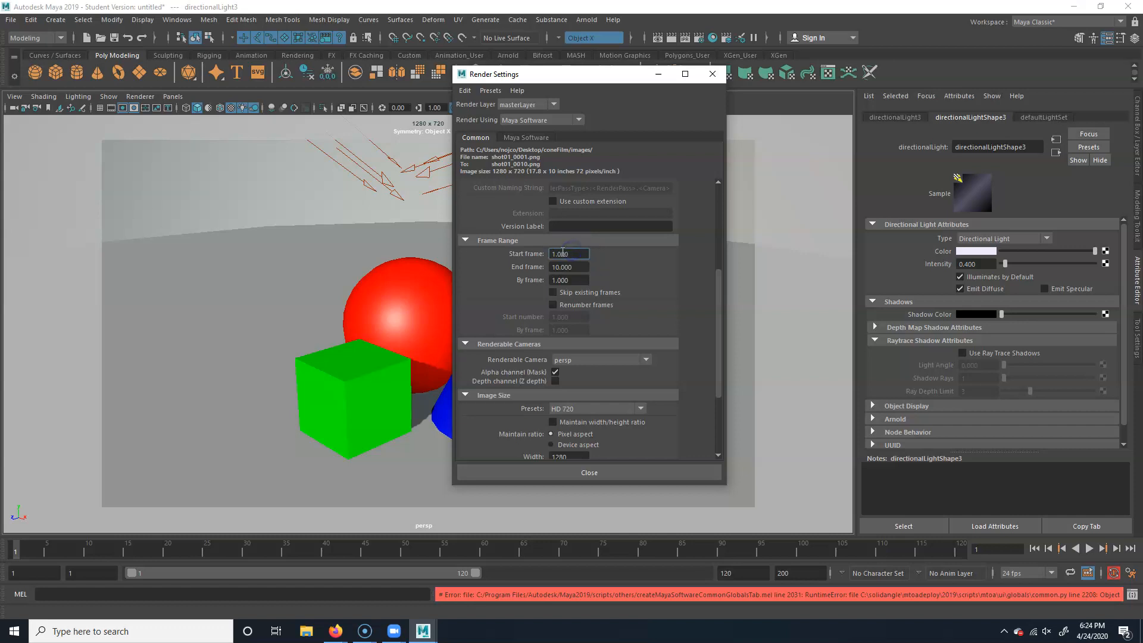
mouse_move(461, 549)
mouse_down()
mouse_move(22, 550)
mouse_move(762, 551)
mouse_move(388, 551)
mouse_up()
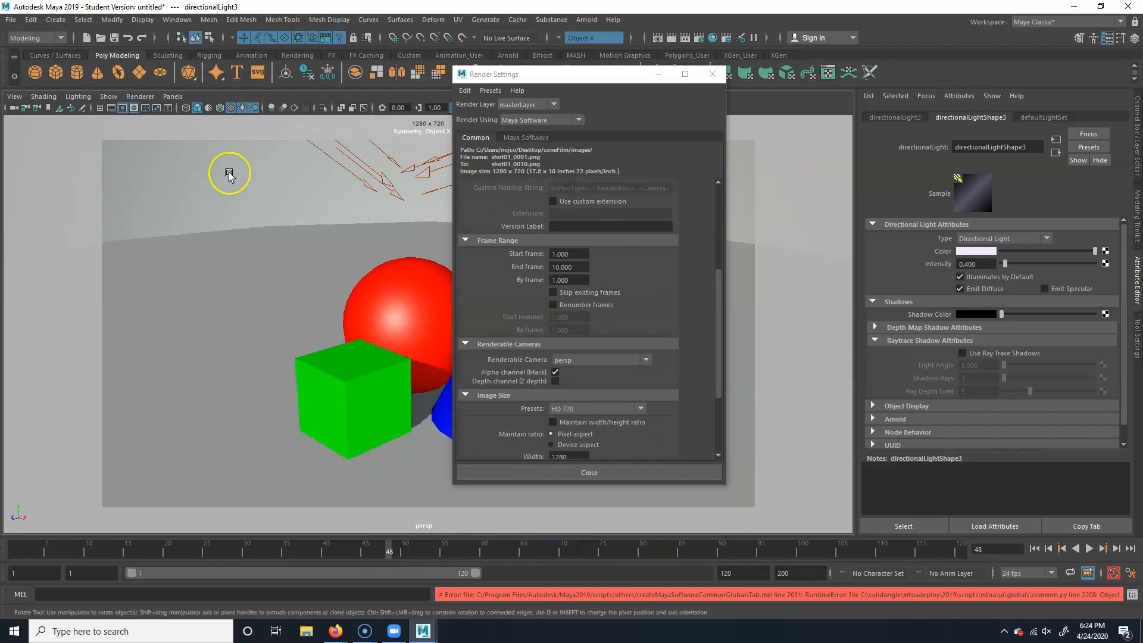
mouse_move(466, 546)
mouse_down()
mouse_move(31, 533)
mouse_move(286, 545)
mouse_move(31, 543)
mouse_move(199, 565)
mouse_up()
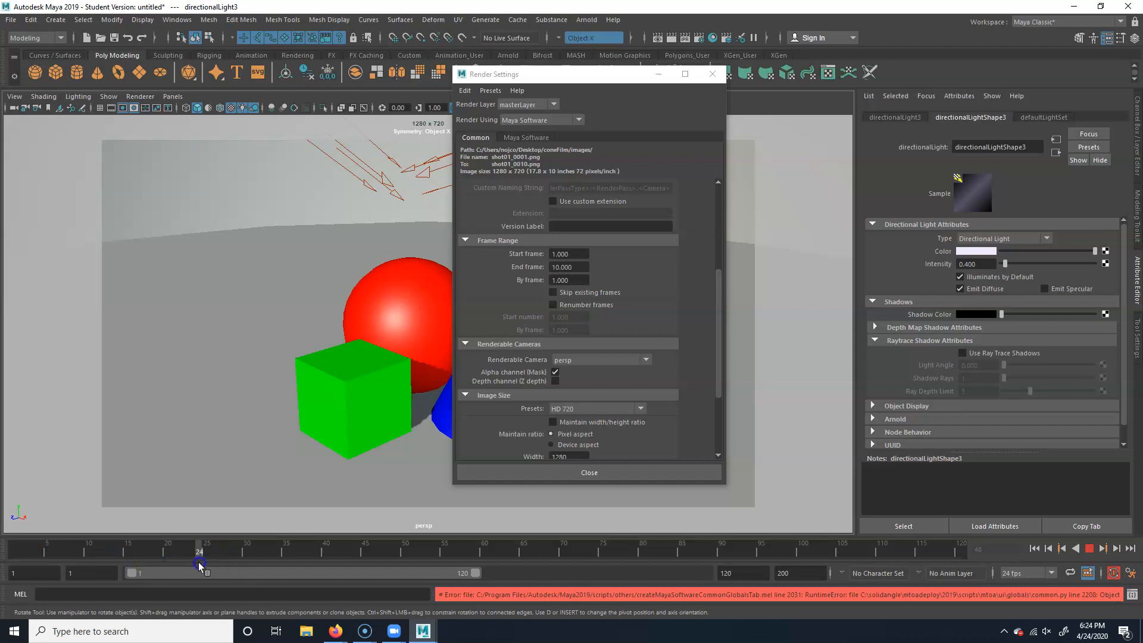
click(567, 266)
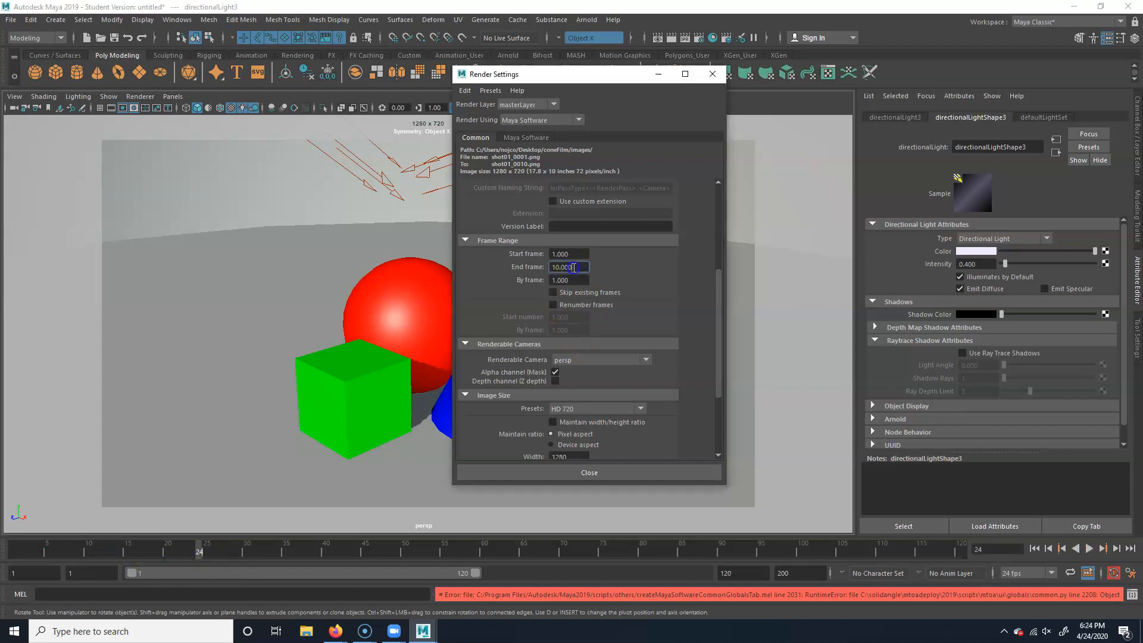
text(24)
key(Return)
scroll(671, 383, down, 2)
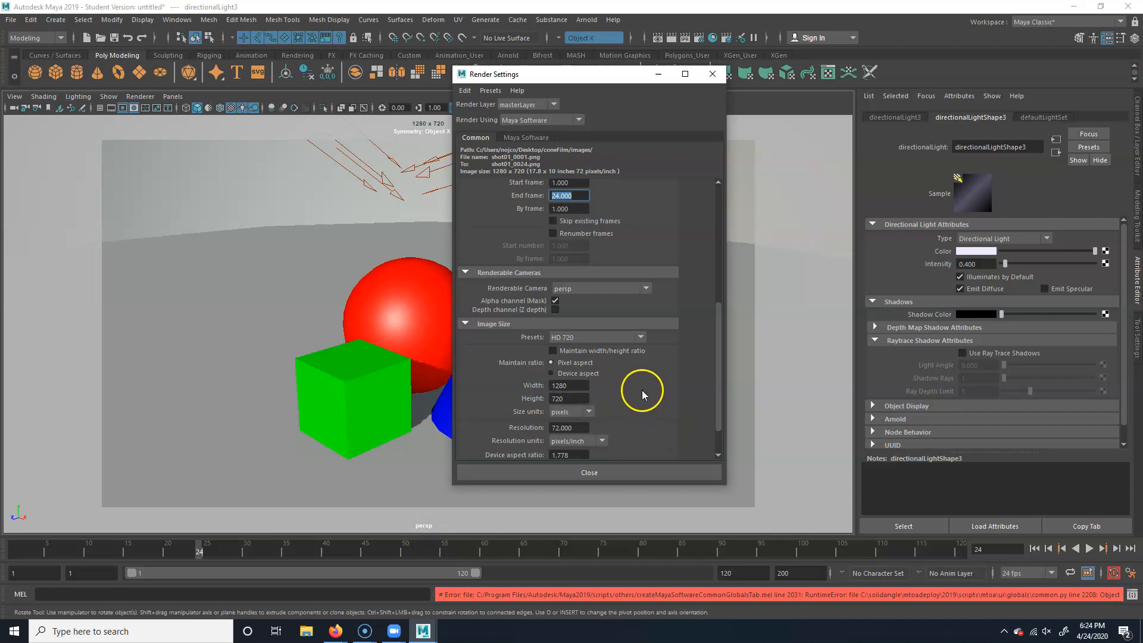
scroll(642, 391, down, 1)
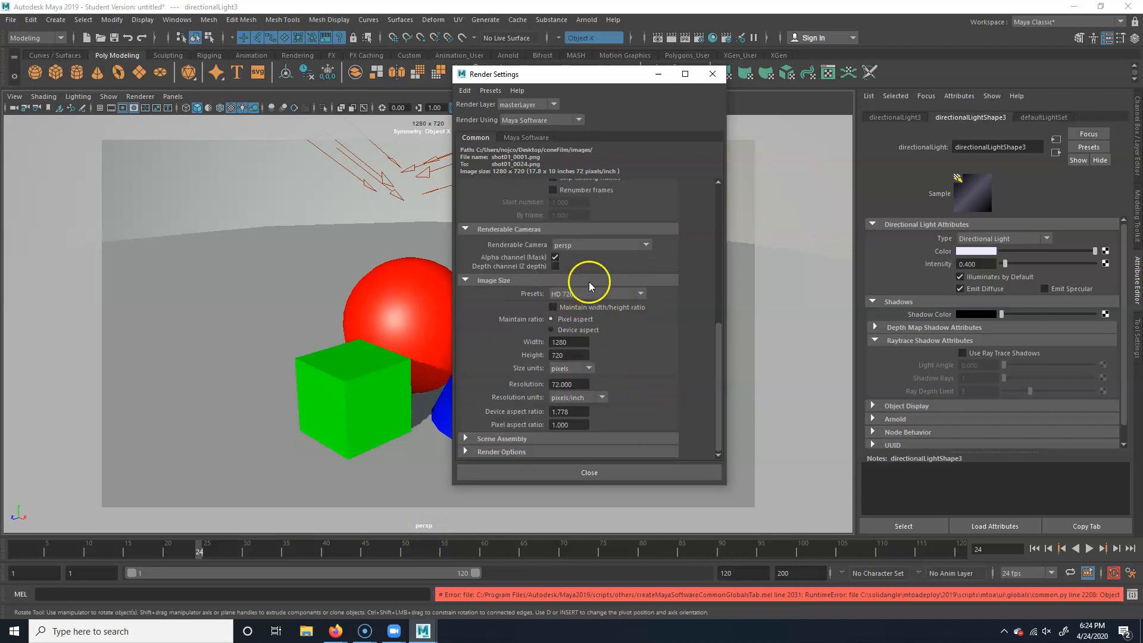
scroll(623, 357, up, 5)
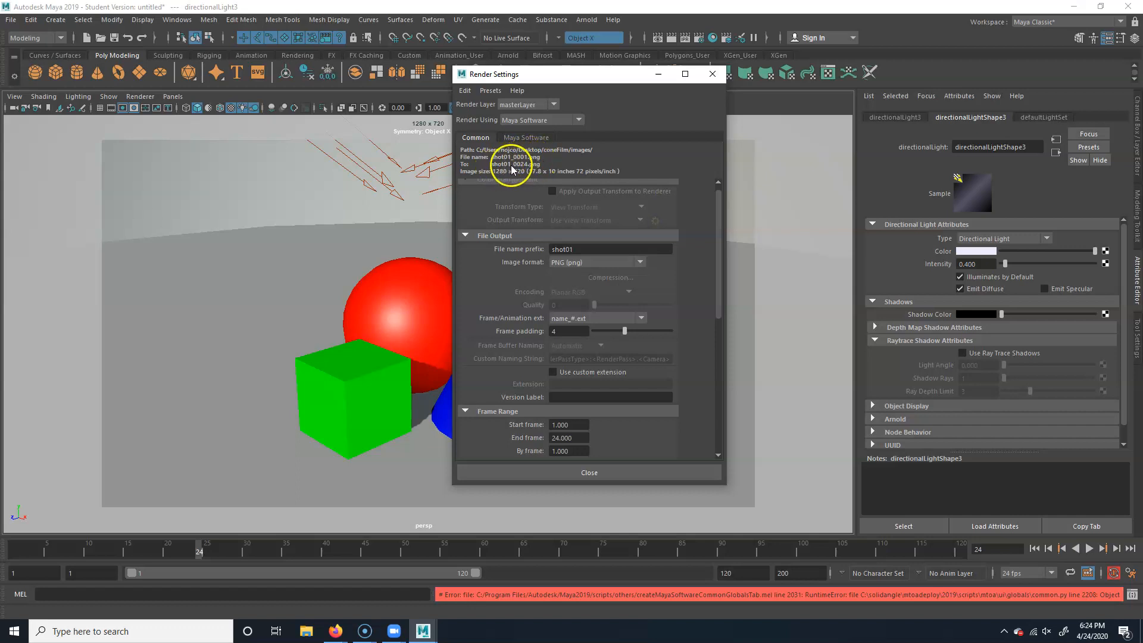
Set the Maya Software anti-aliasing quality to Production quality and turn on Raytracing
click(536, 138)
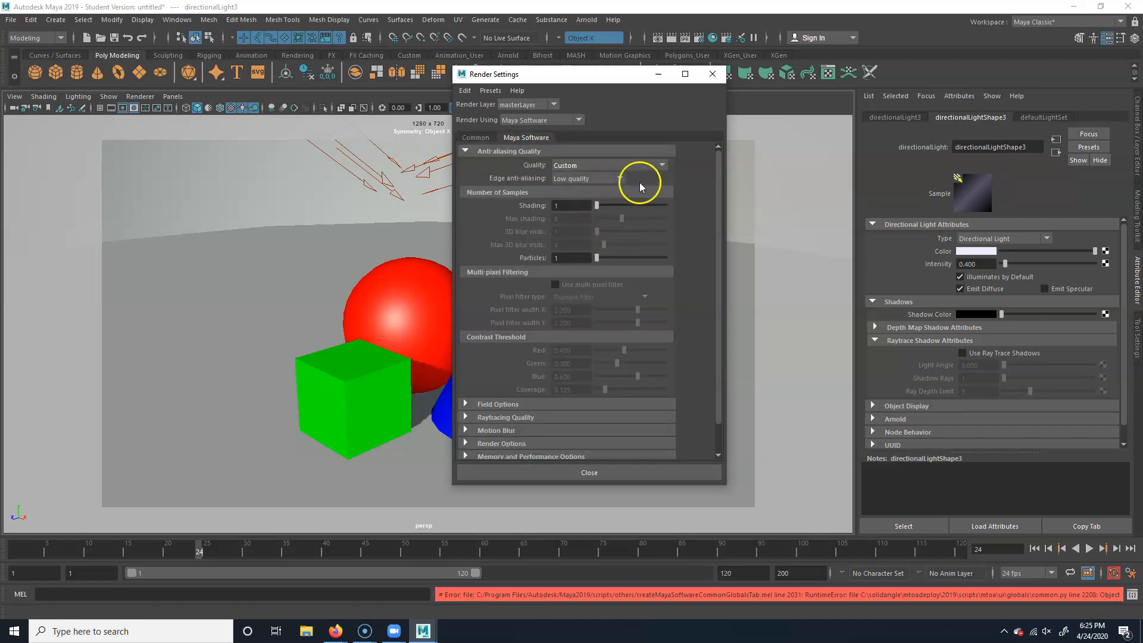
click(605, 166)
click(588, 213)
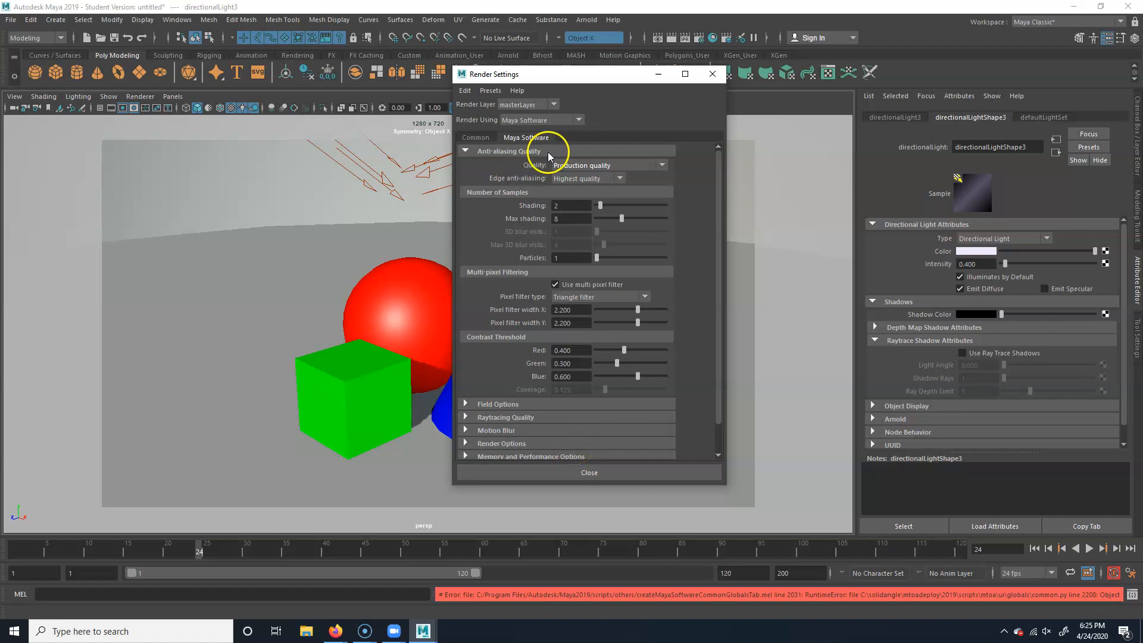
click(530, 417)
scroll(488, 394, down, 3)
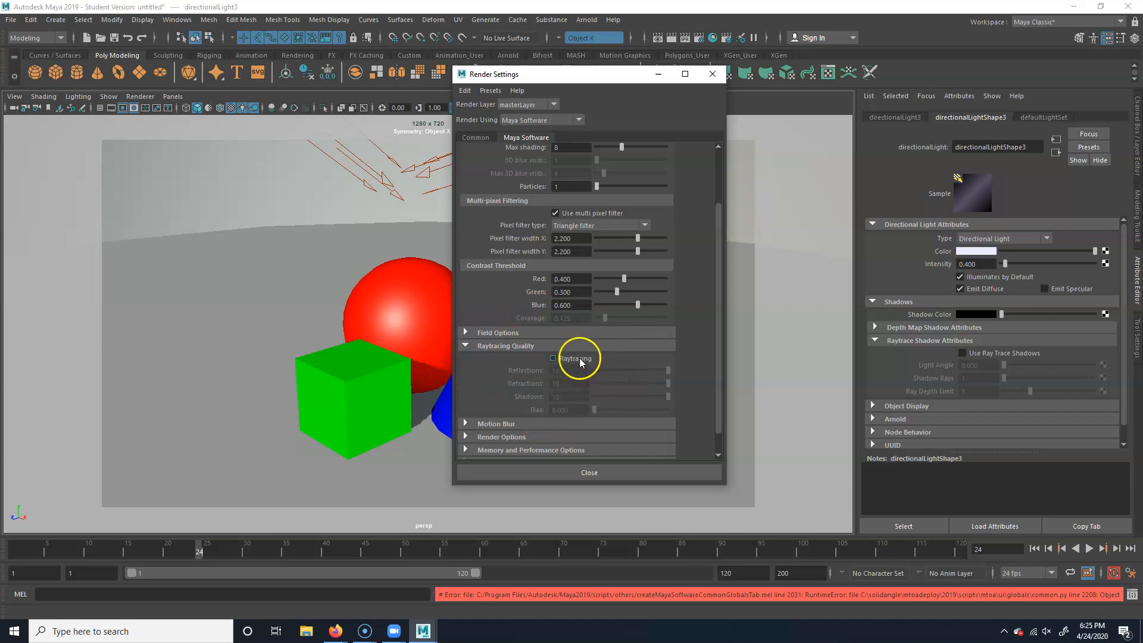
scroll(1036, 345, down, 1)
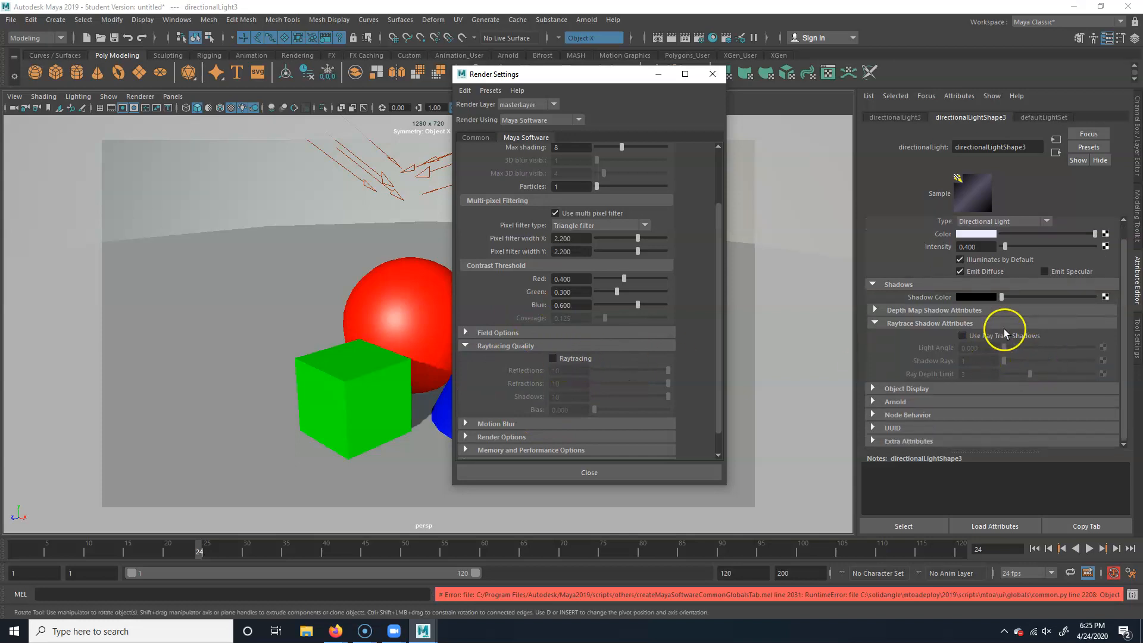
click(553, 358)
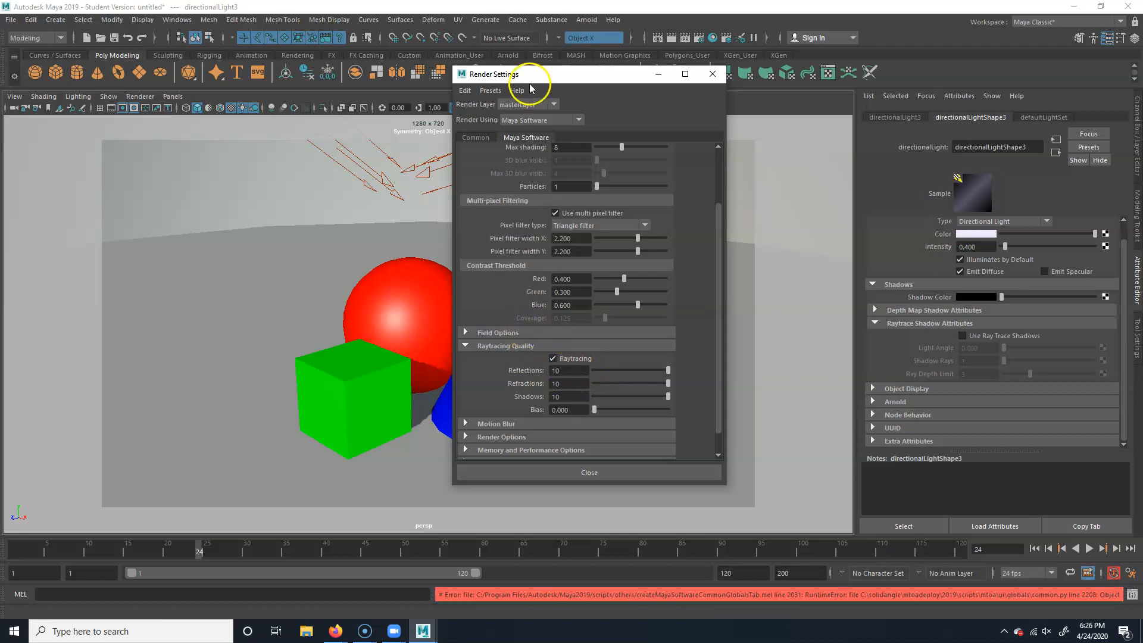
Close the render settings and render frame 24 to check the raytraced shadows and reflections
click(713, 74)
click(676, 39)
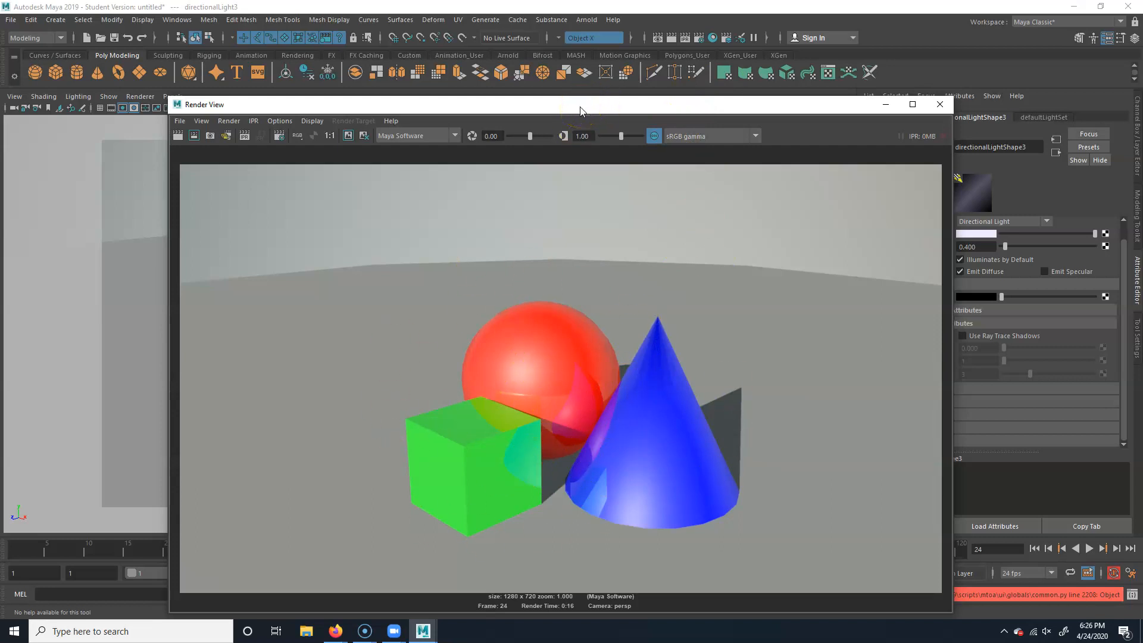
click(940, 104)
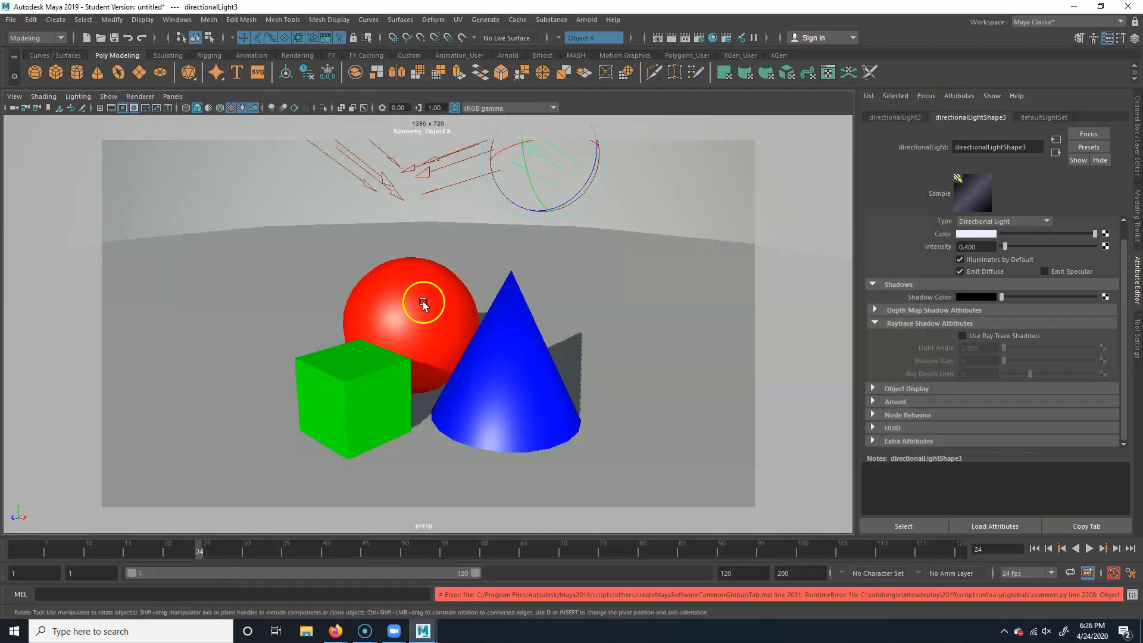
On the green cube's blinn material, set the reflectivity to 0 and the specular color to black
click(333, 395)
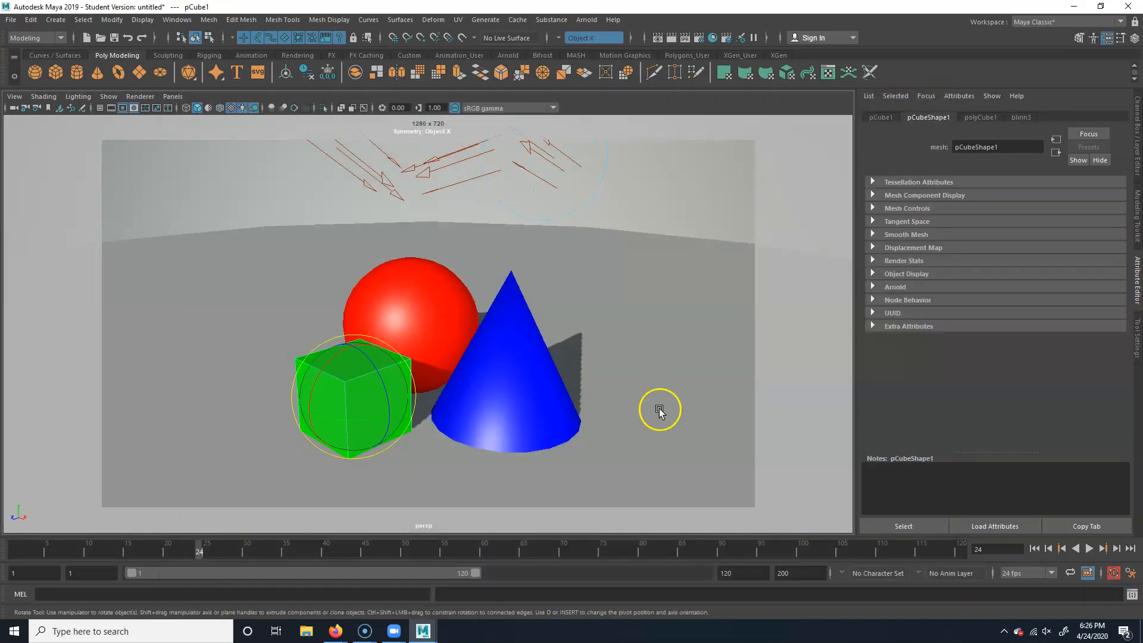
click(1020, 117)
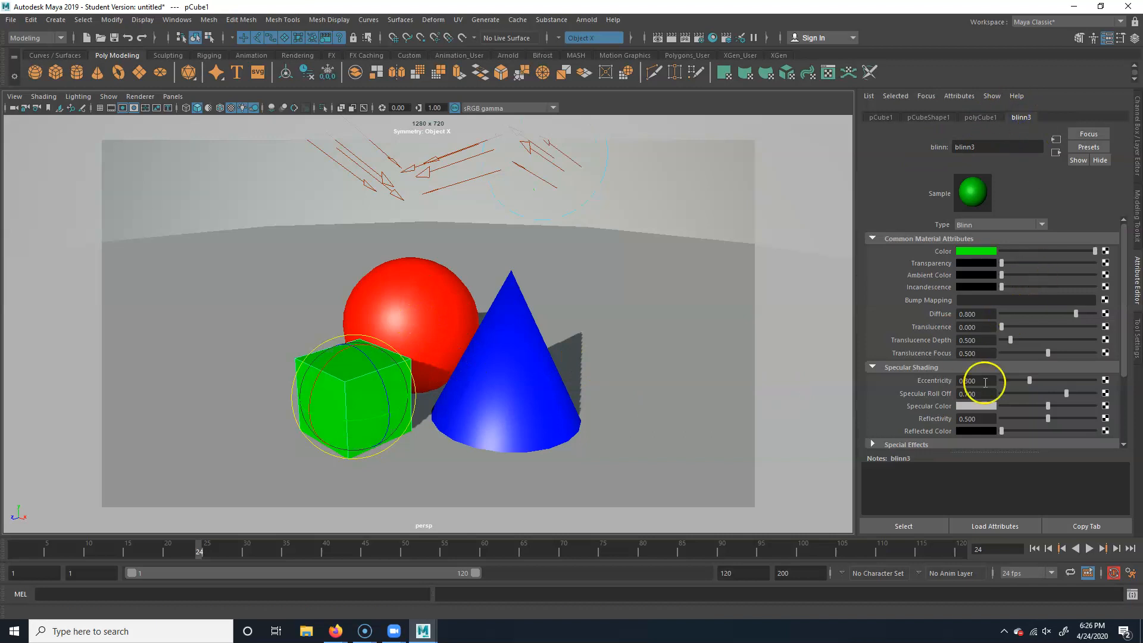
scroll(985, 383, down, 2)
drag(1049, 383, 953, 371)
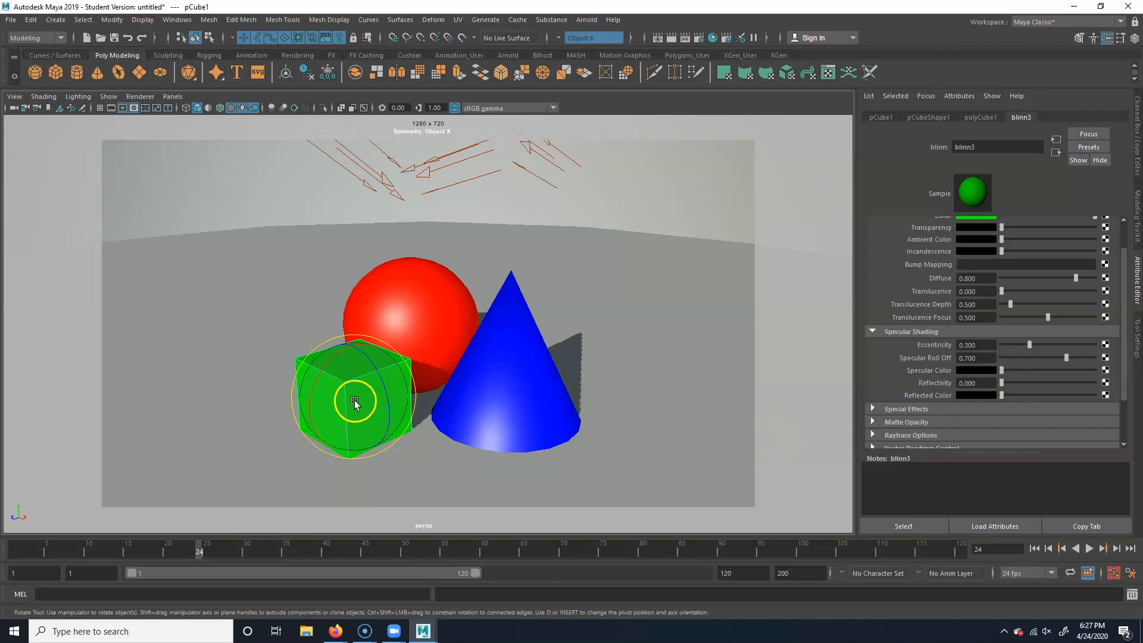
On the blue cone's blinn, set reflectivity to 0, specular color to white, eccentricity to about 0.155 and specular roll off to 1
click(531, 351)
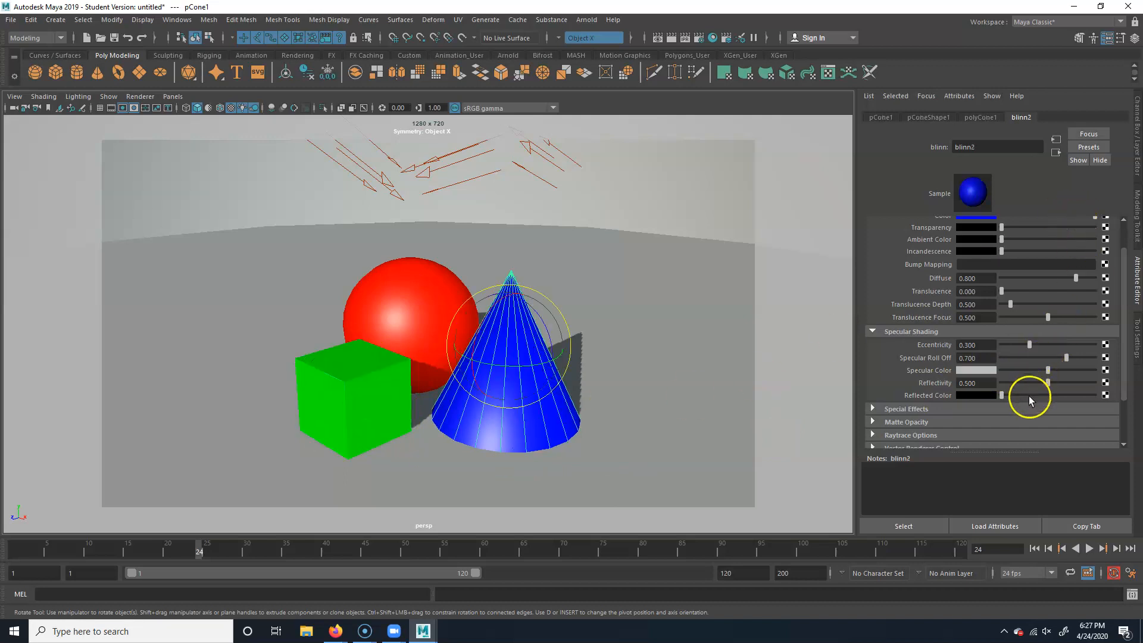
drag(1049, 384, 1089, 370)
drag(1027, 343, 1102, 359)
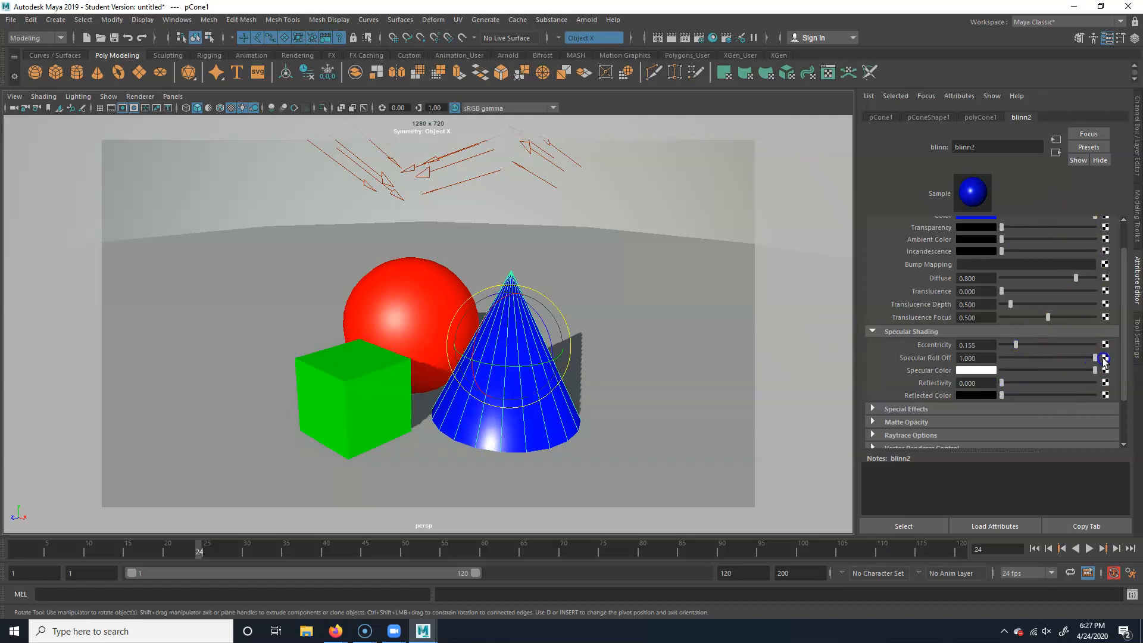
On the red sphere's blinn, set a near-white specular color, reflectivity about 0.845, eccentricity about 0.135 and specular roll off 1
click(394, 305)
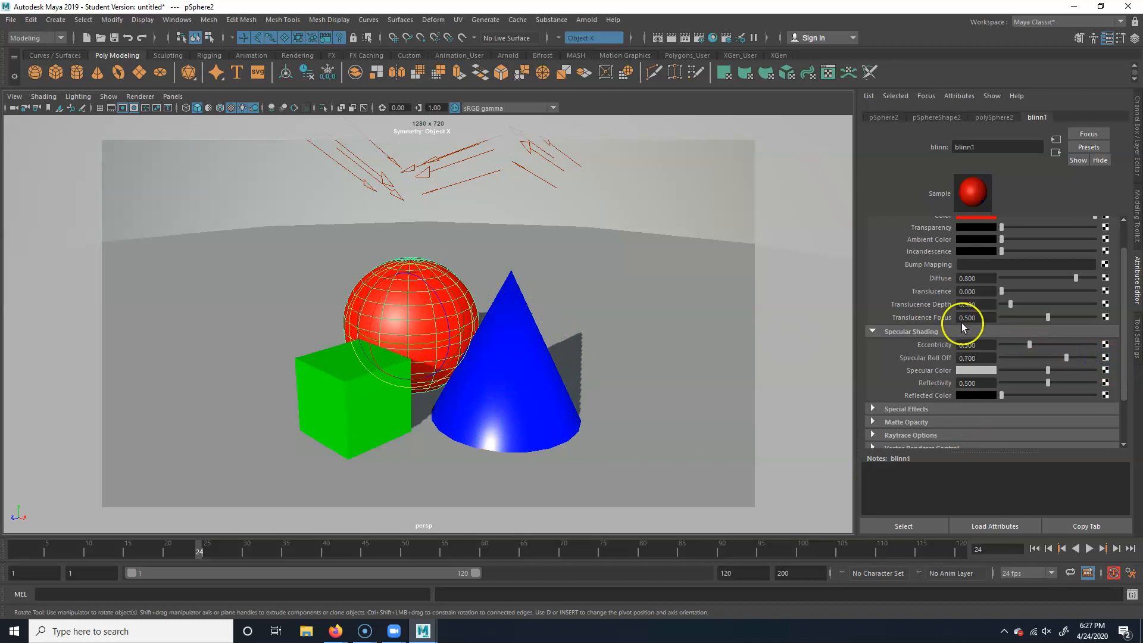
drag(1049, 370, 1072, 384)
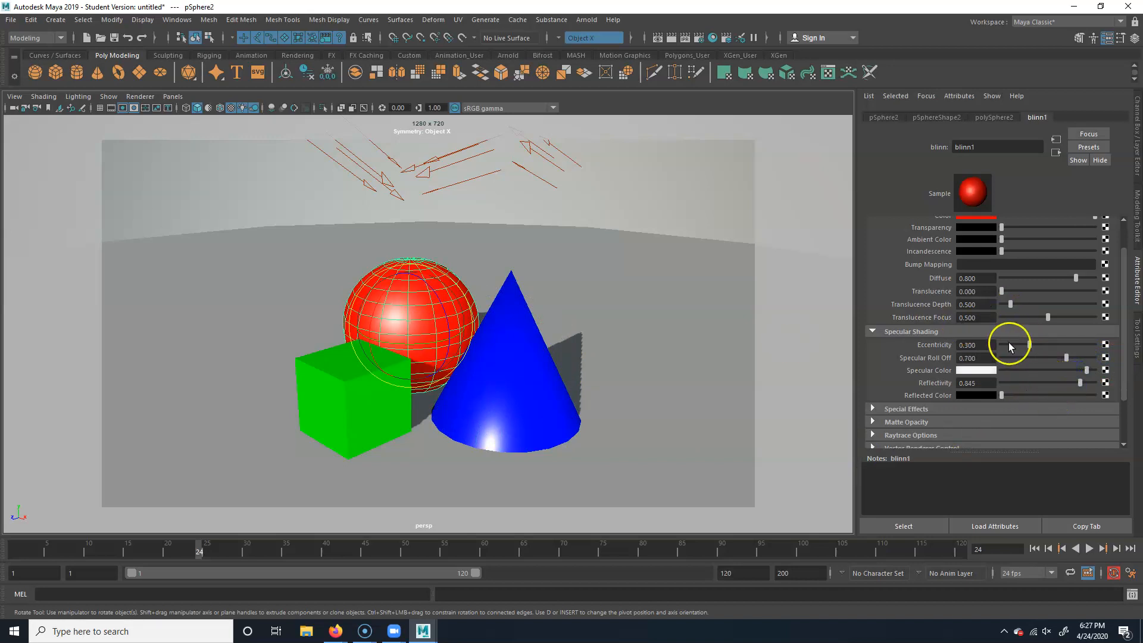
drag(1025, 348, 1014, 345)
drag(1081, 358, 1099, 358)
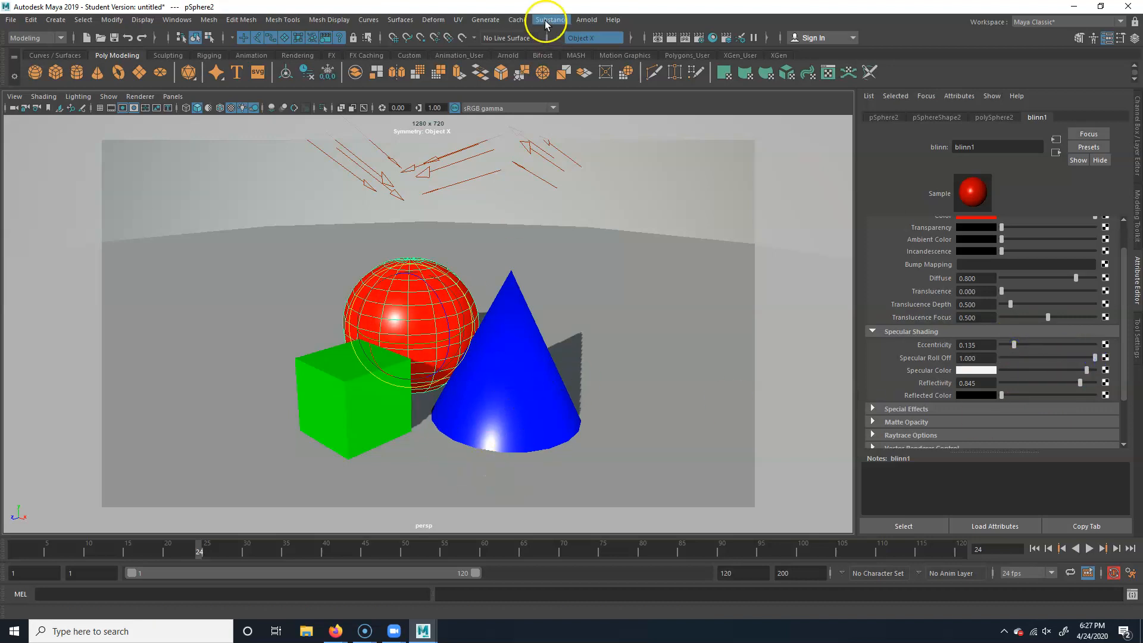
Render frame 24 to check the new material highlights and reflections, and close the render view
click(672, 44)
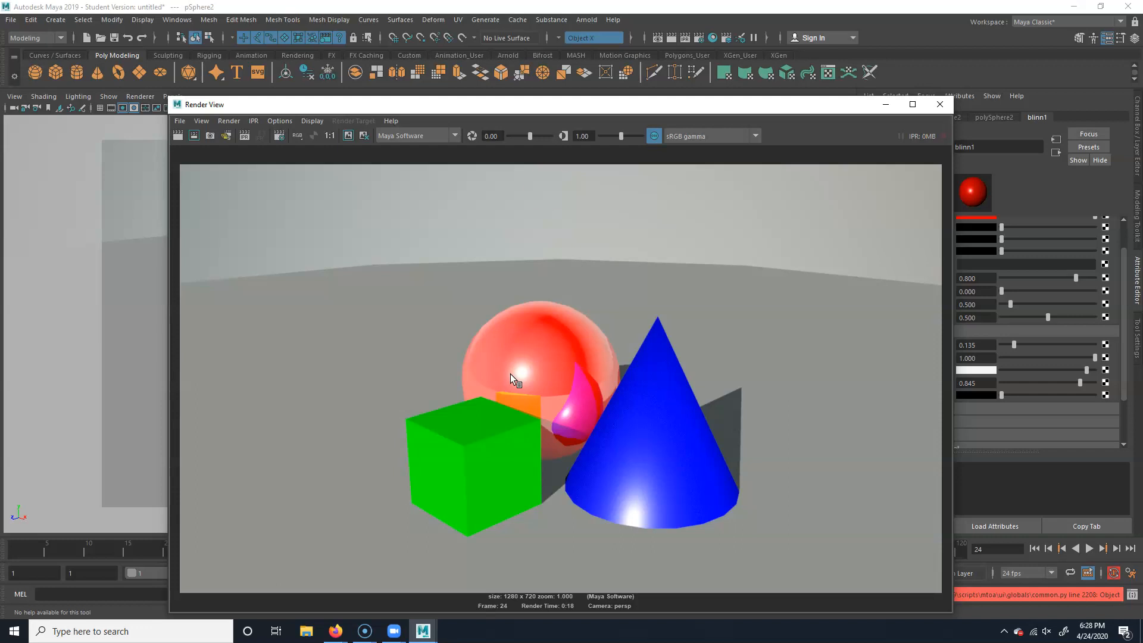
drag(536, 105, 471, 111)
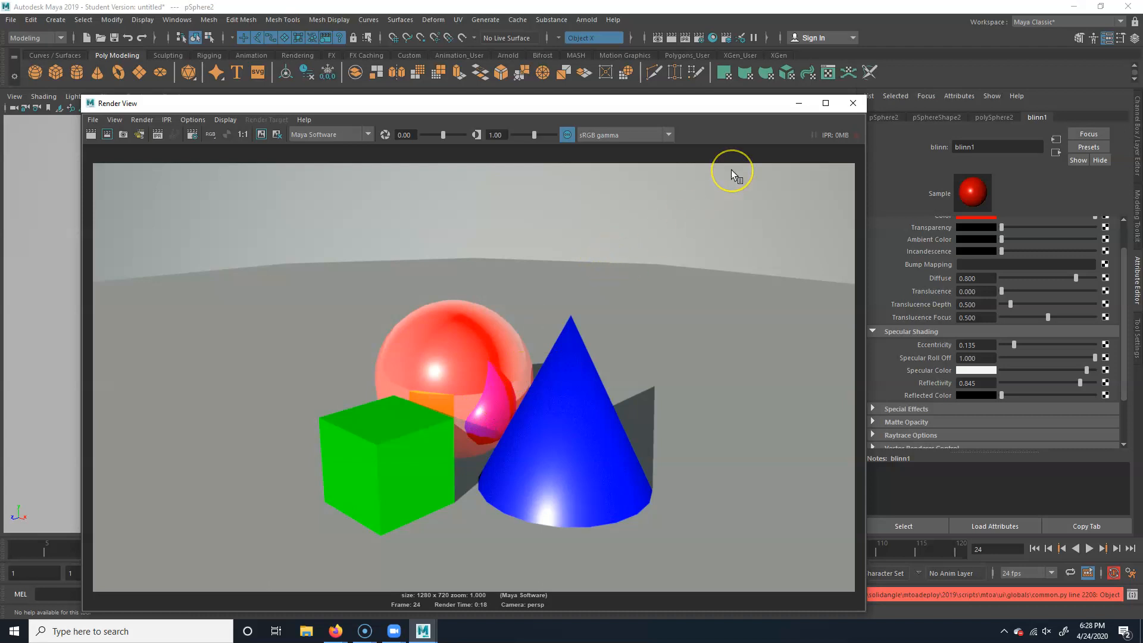
click(853, 103)
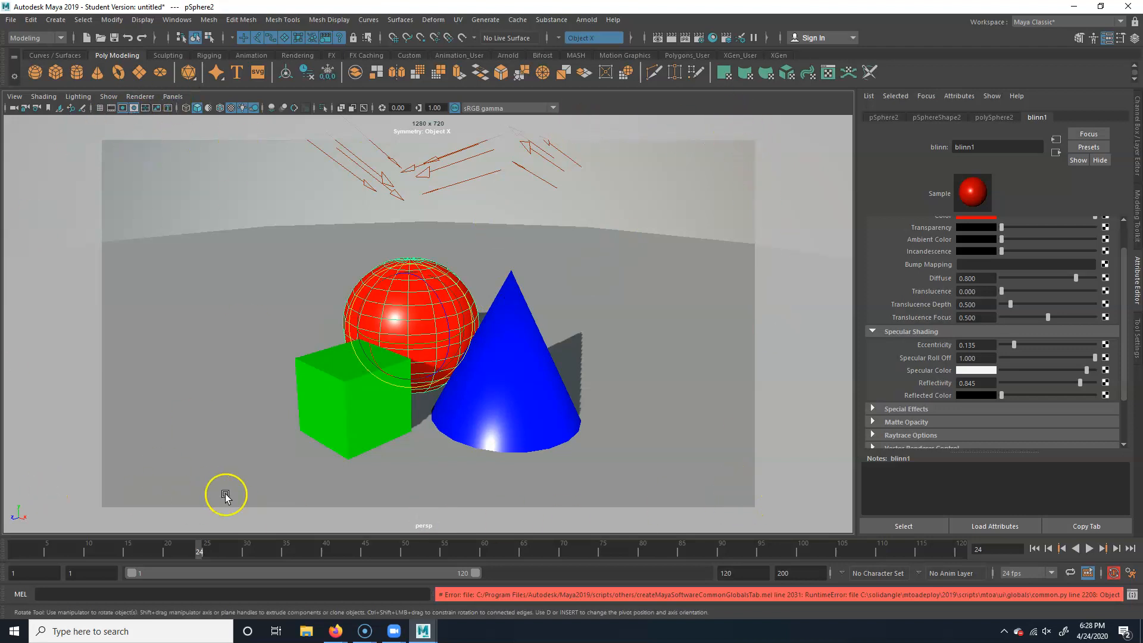
Return the timeline to frame 1 and switch to the Rendering menu set
mouse_move(219, 547)
mouse_down()
mouse_move(134, 547)
mouse_move(785, 543)
mouse_move(6, 541)
mouse_move(857, 543)
mouse_move(26, 543)
mouse_up()
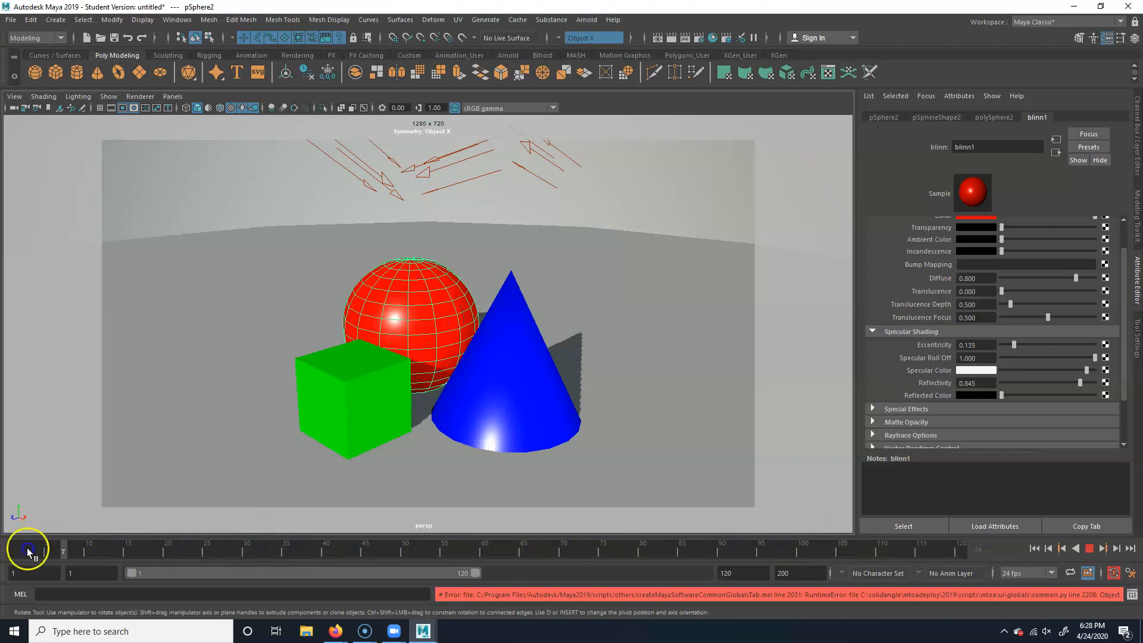
click(39, 40)
click(29, 100)
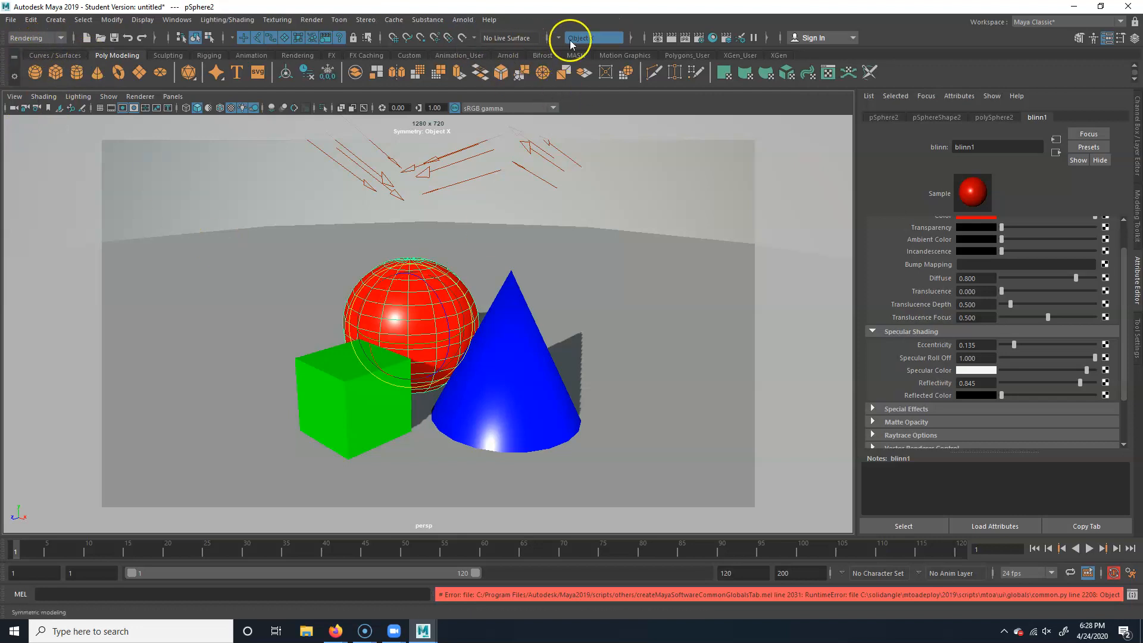
Start a batch render of the frame sequence, accepting the student version notice
click(311, 19)
click(341, 200)
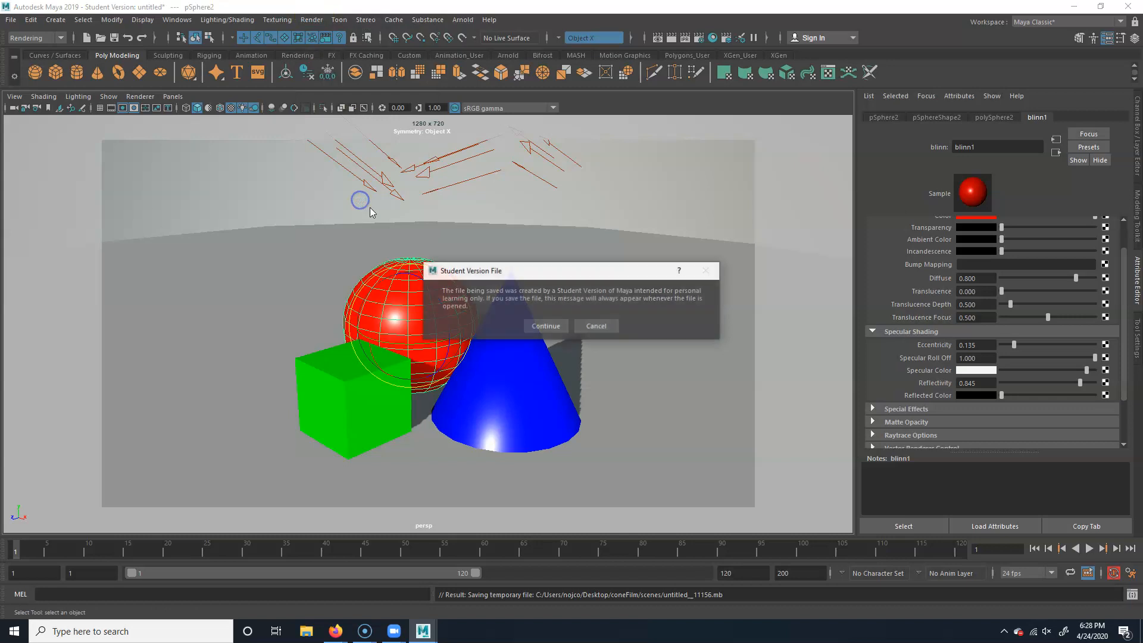
click(551, 325)
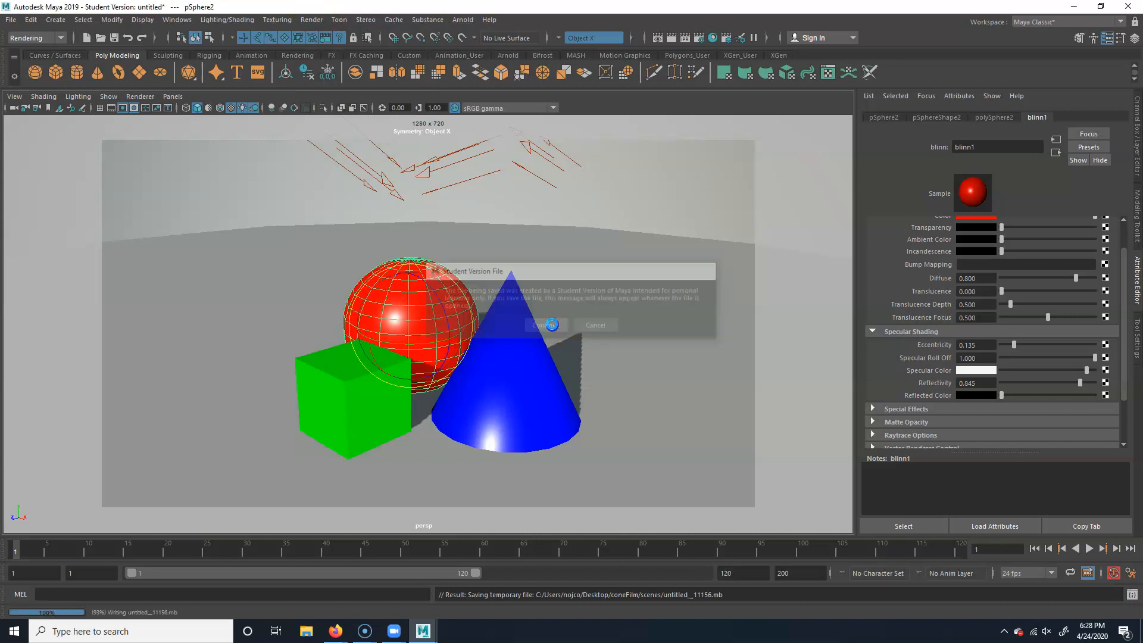
click(465, 603)
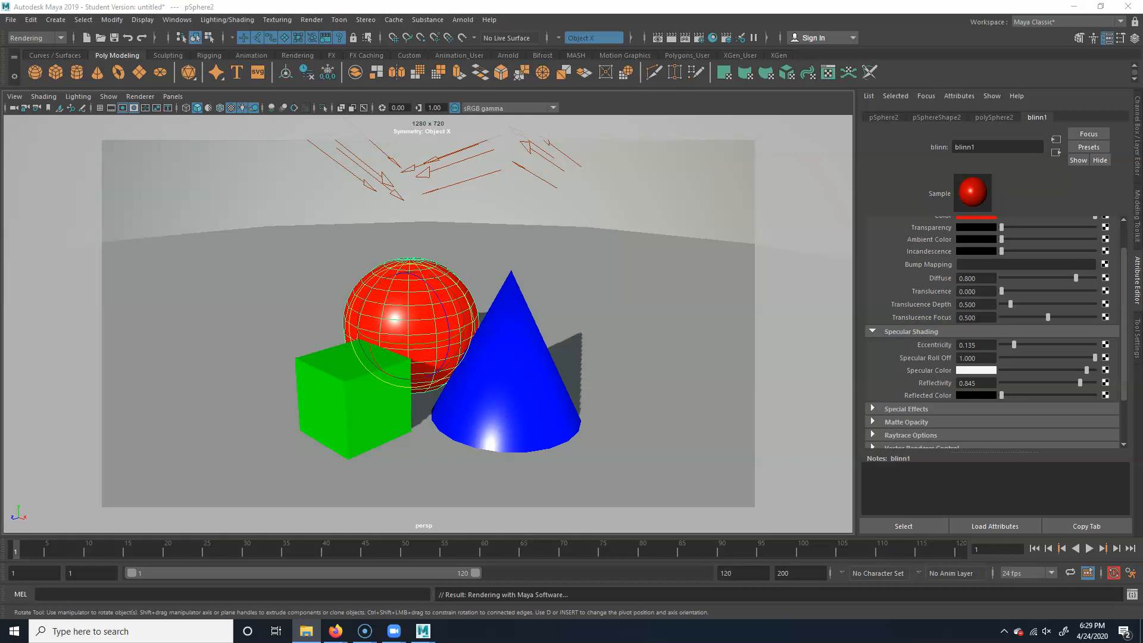
Switch to File Explorer, bring the coneFilm project window into view and open its images folder
drag(1142, 134, 498, 117)
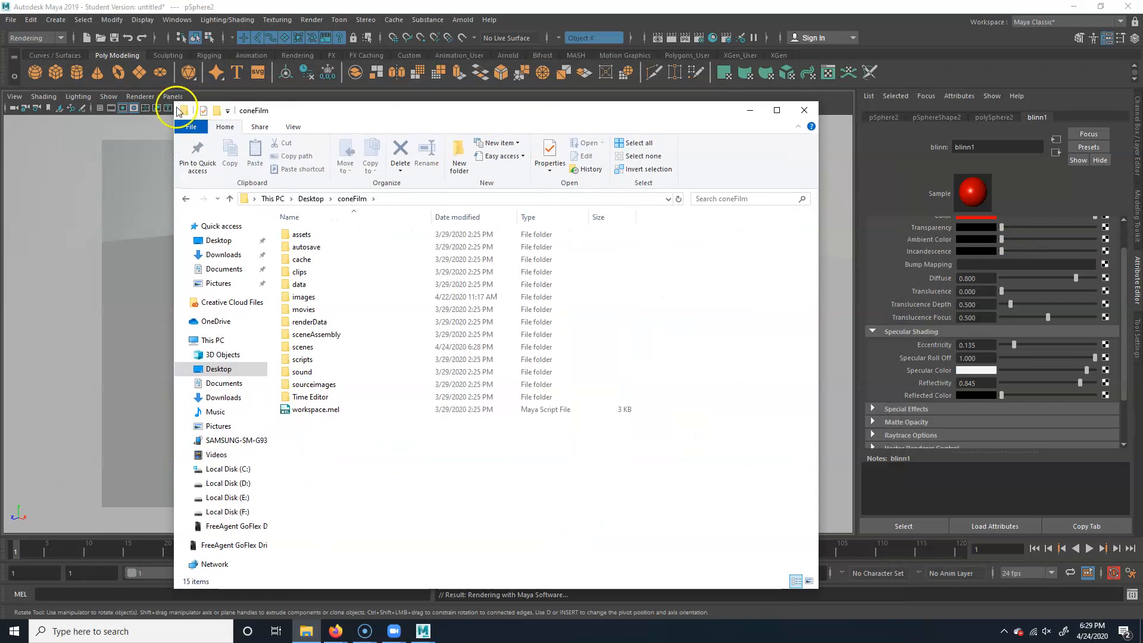
drag(332, 110, 271, 117)
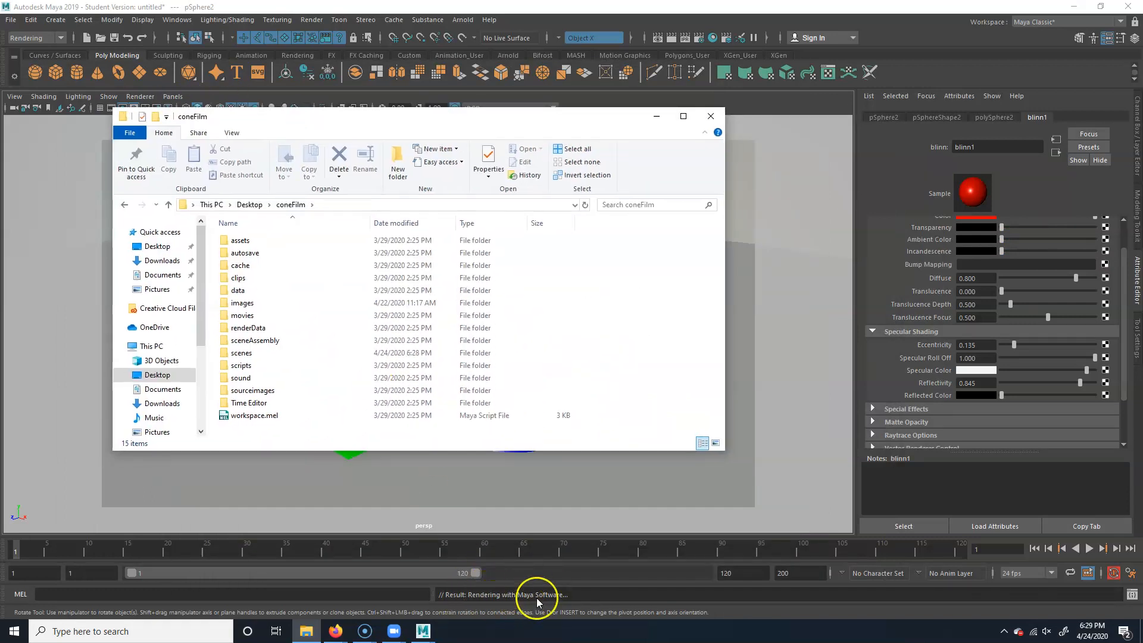
click(246, 303)
double_click(246, 303)
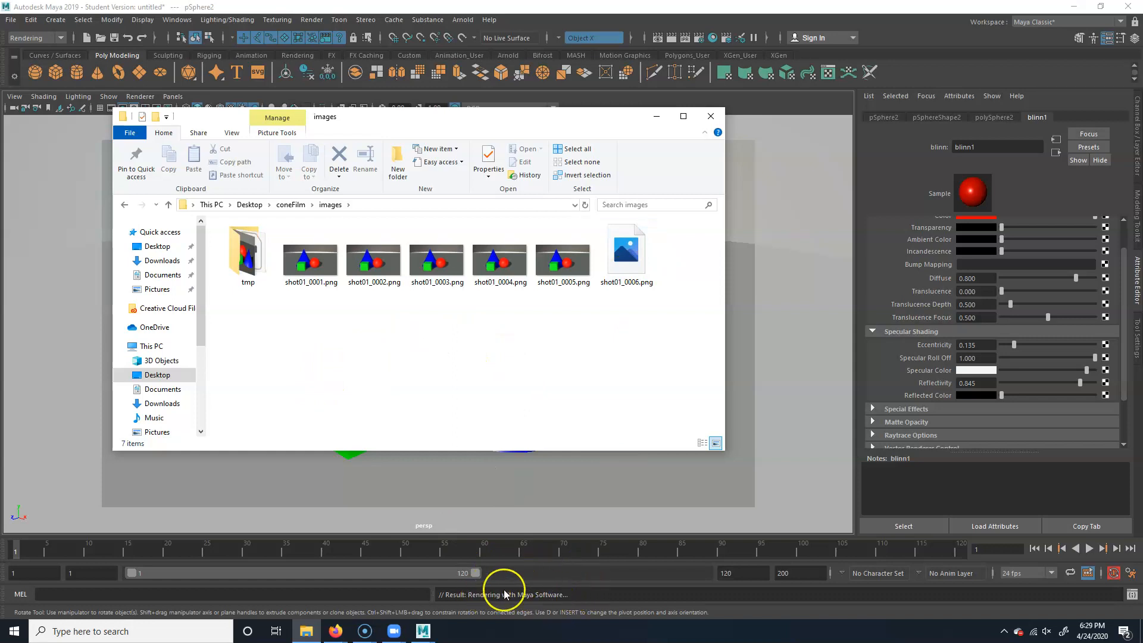
Look over the old renders shot01_0001.png to shot01_0006.png in the images folder and delete them
click(324, 278)
click(373, 265)
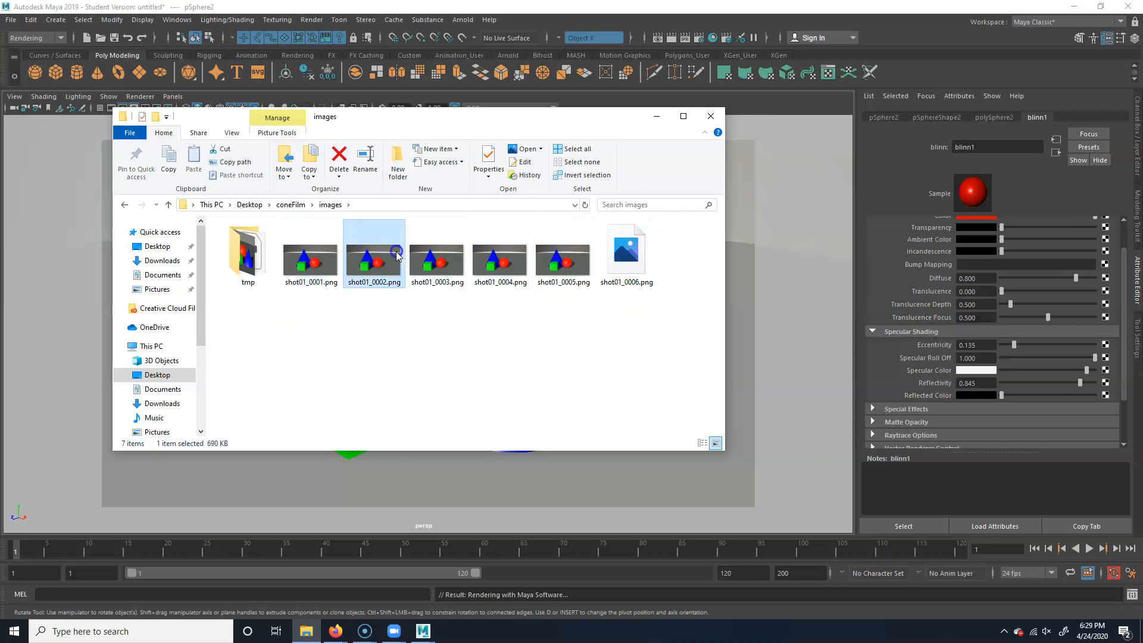
click(437, 265)
click(566, 259)
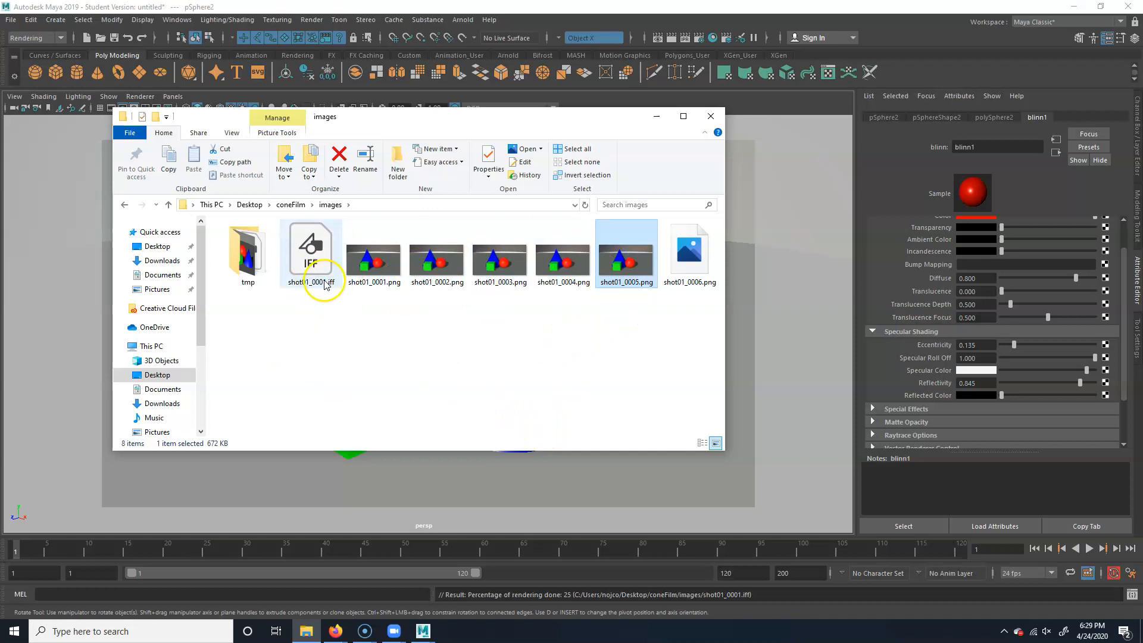
drag(357, 329, 745, 247)
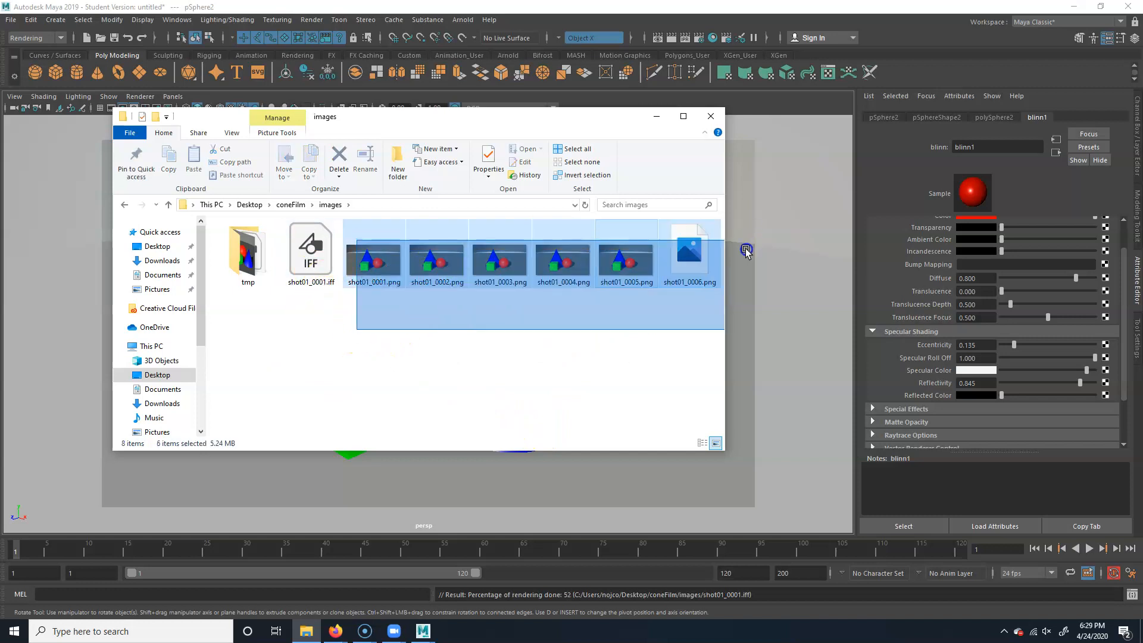
key(Delete)
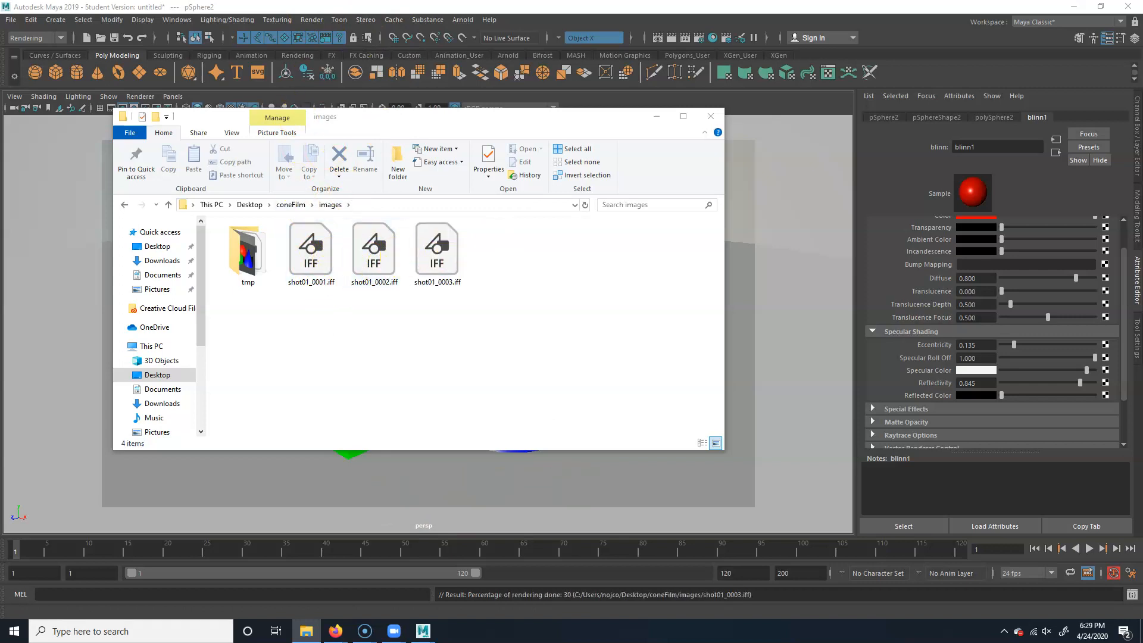
Switch back to Maya, cancel the running batch render and confirm the cancellation
click(309, 20)
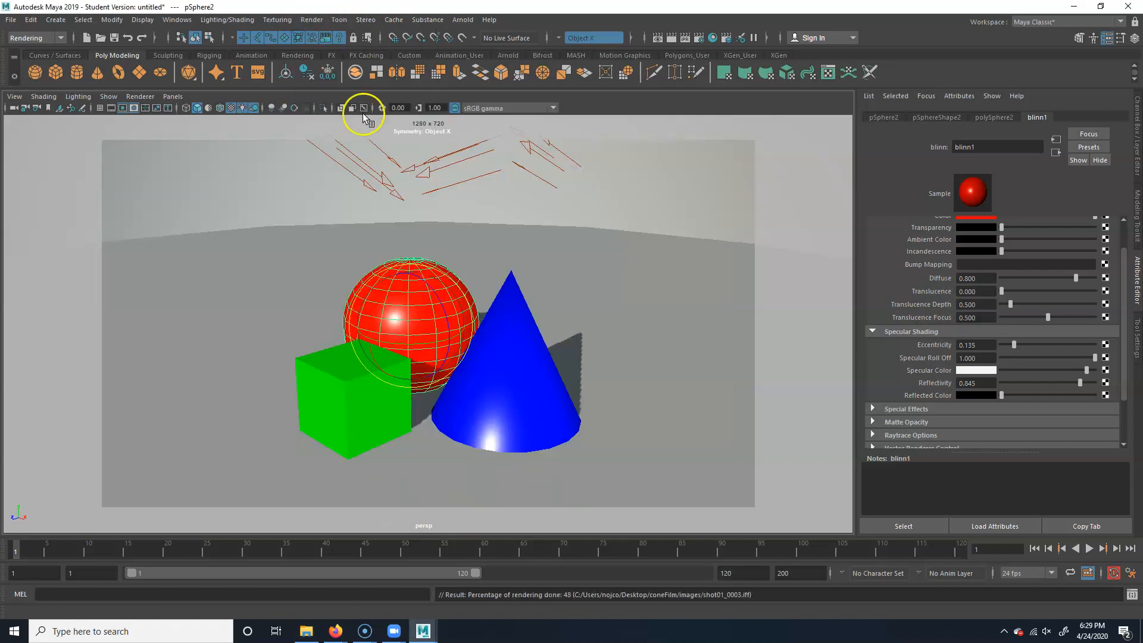
click(312, 20)
click(350, 211)
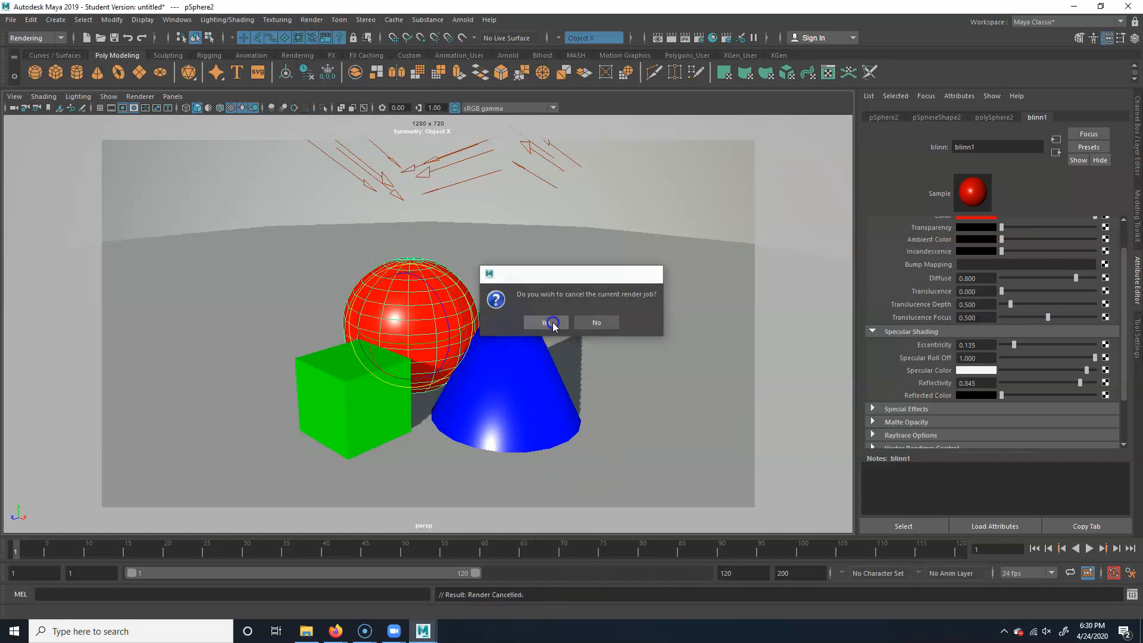
click(553, 323)
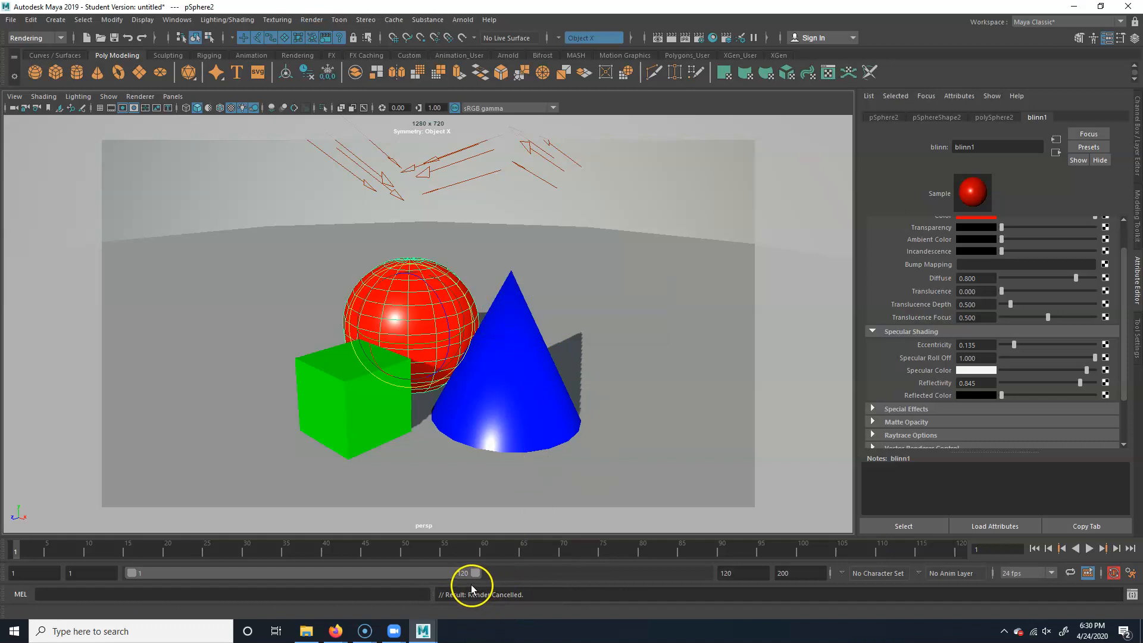
Set the image format to PNG in the common render settings and close the settings
click(699, 38)
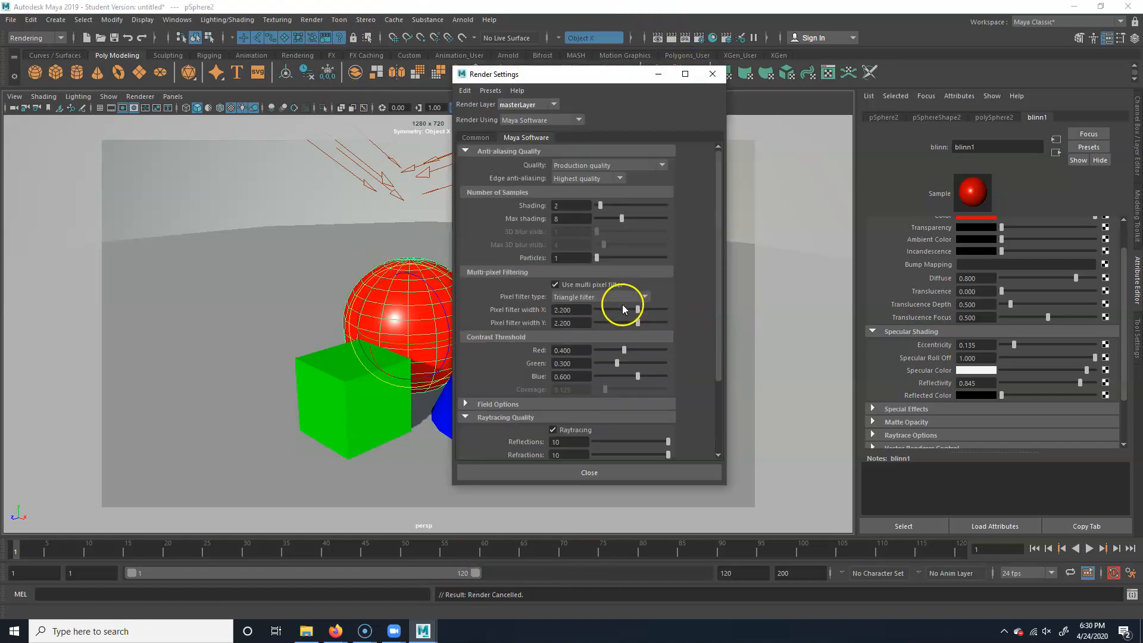
click(479, 138)
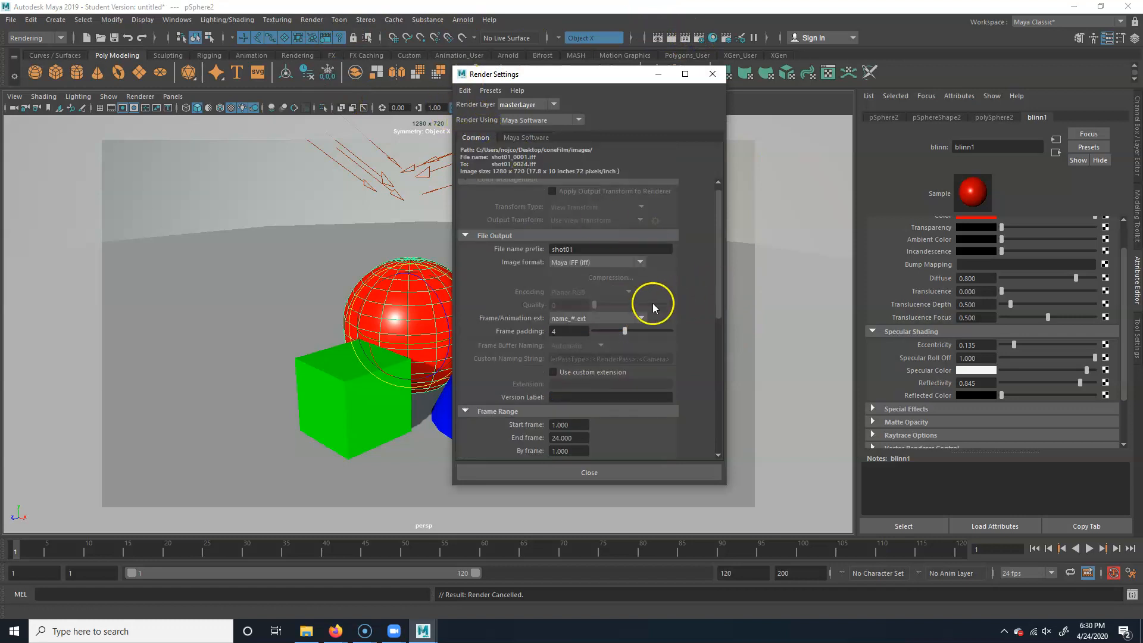
click(602, 263)
click(579, 360)
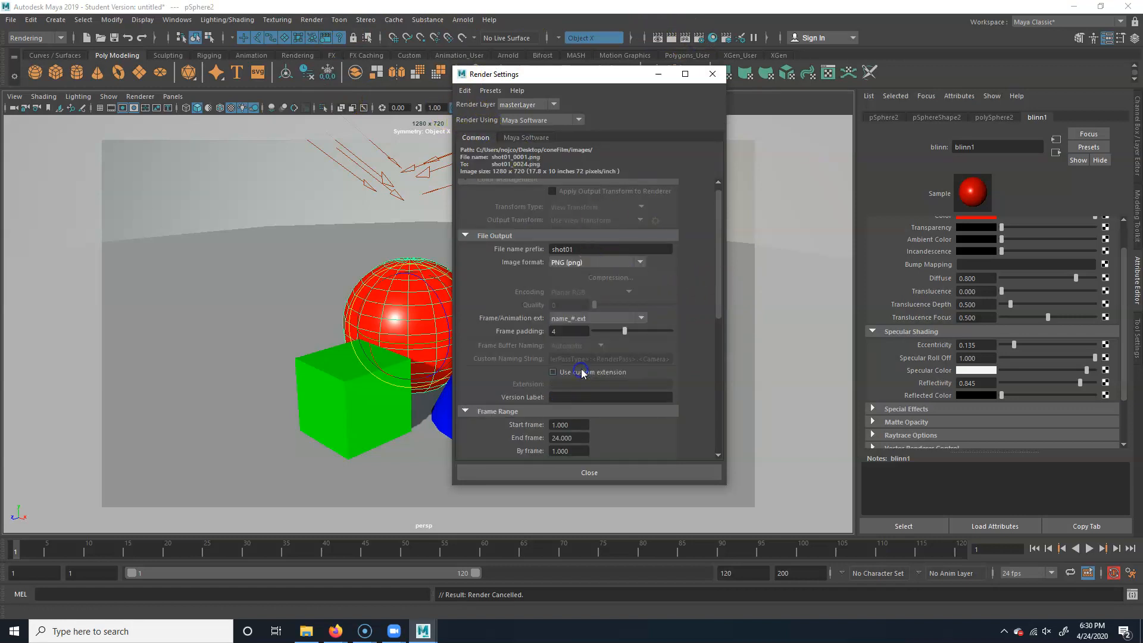
click(581, 472)
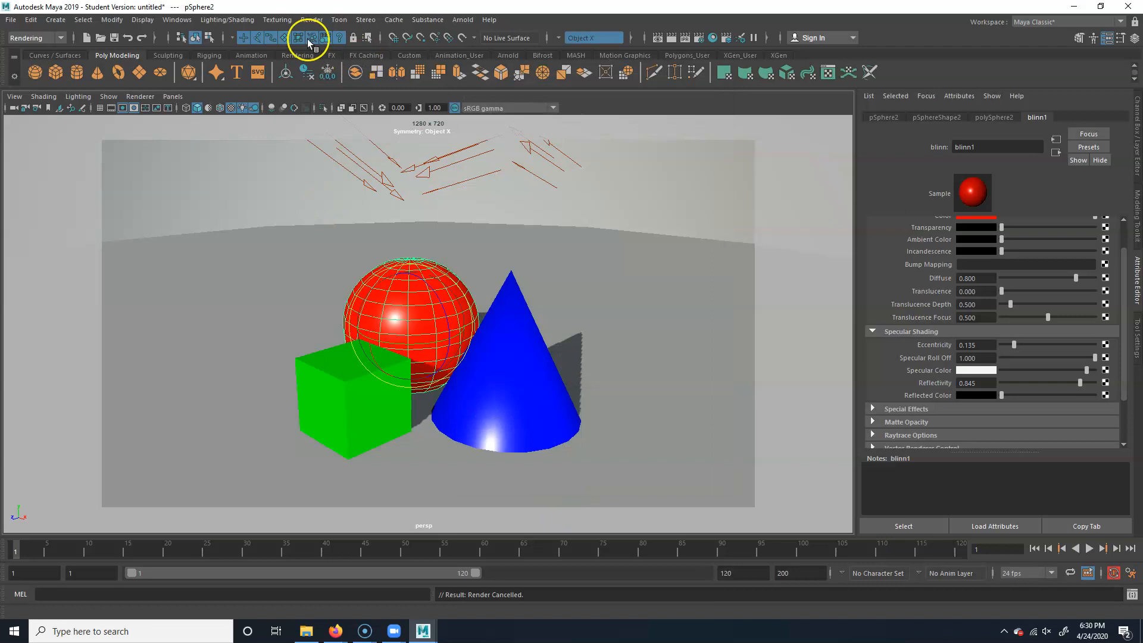
Start a batch render of the PNG sequence and continue past the student version notice
click(311, 20)
click(336, 199)
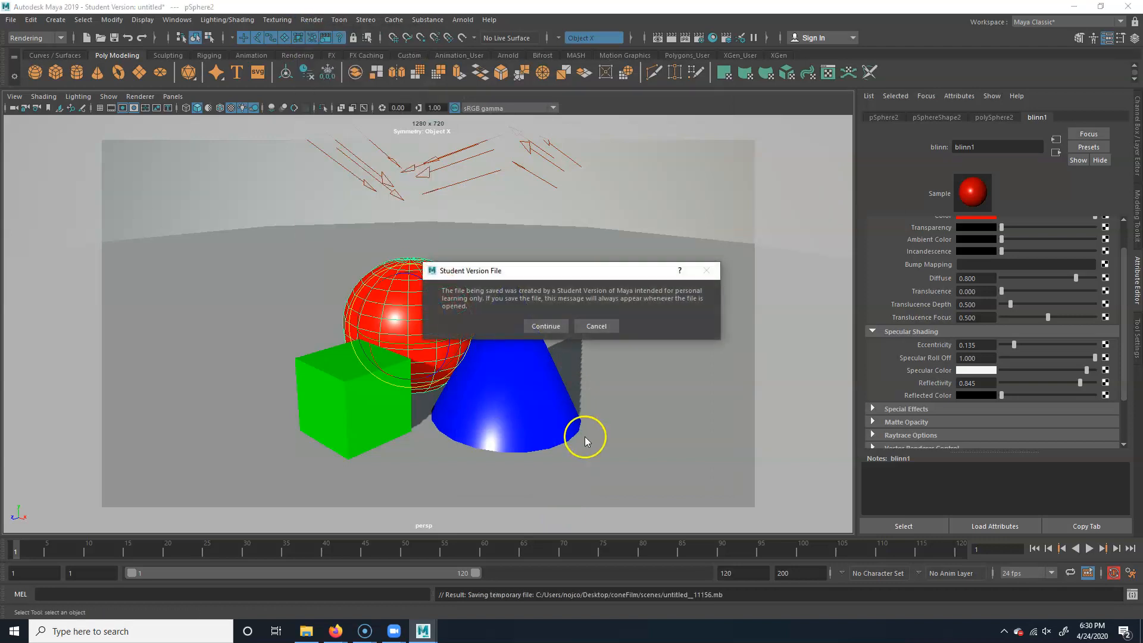
click(545, 326)
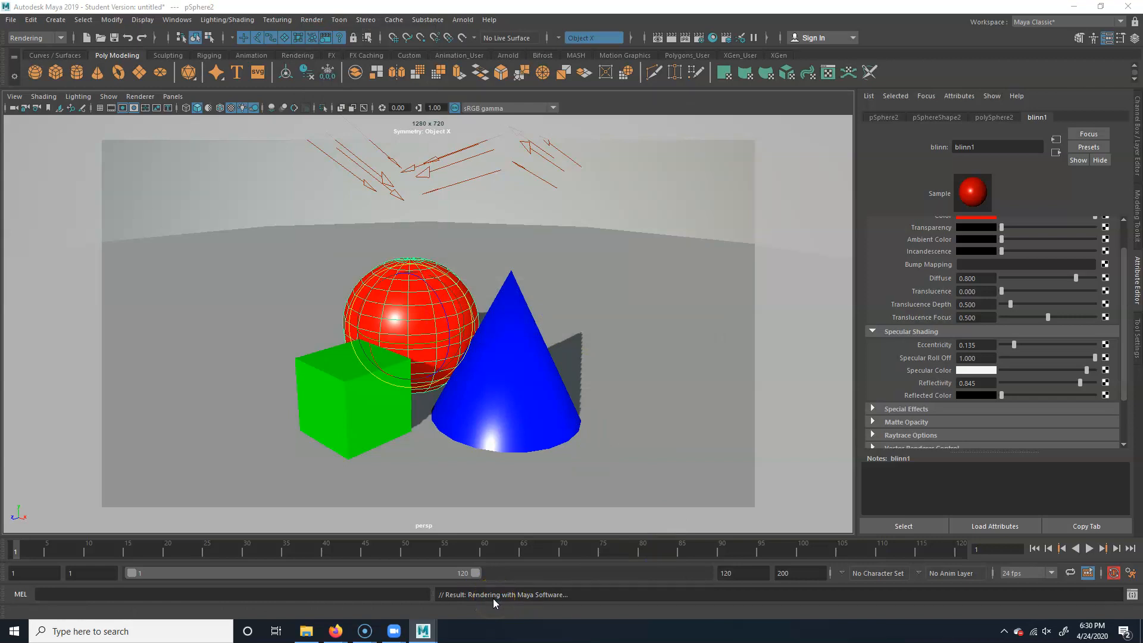
Switch to File Explorer, delete shot01_0001.iff to shot01_0004.iff from the images folder and go back to the coneFilm folder
click(306, 630)
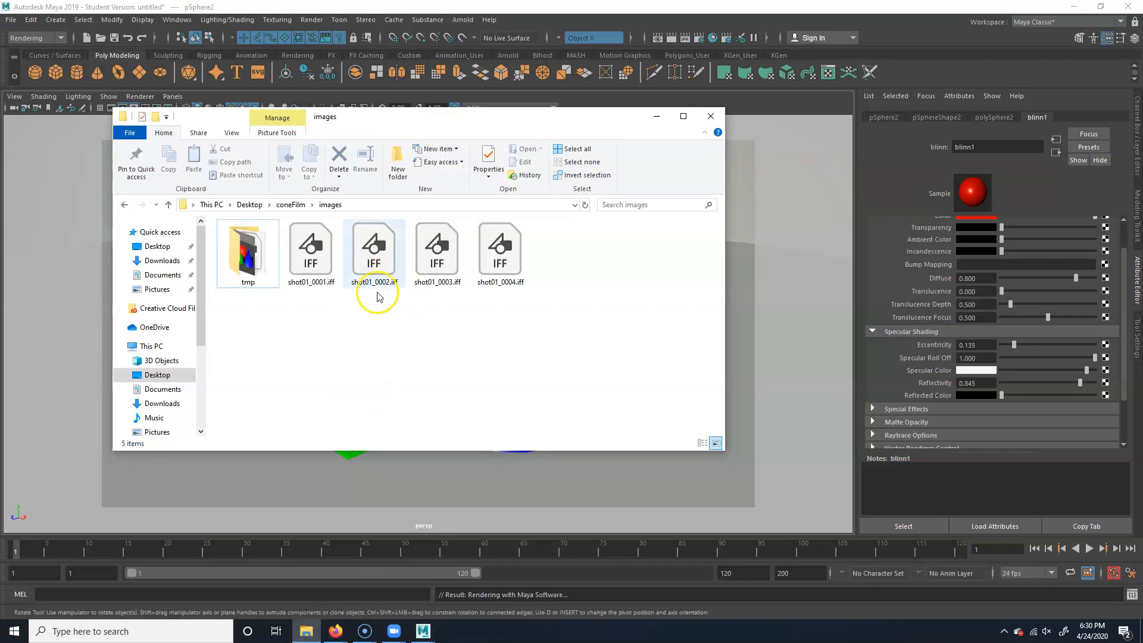
drag(321, 301, 571, 245)
key(Delete)
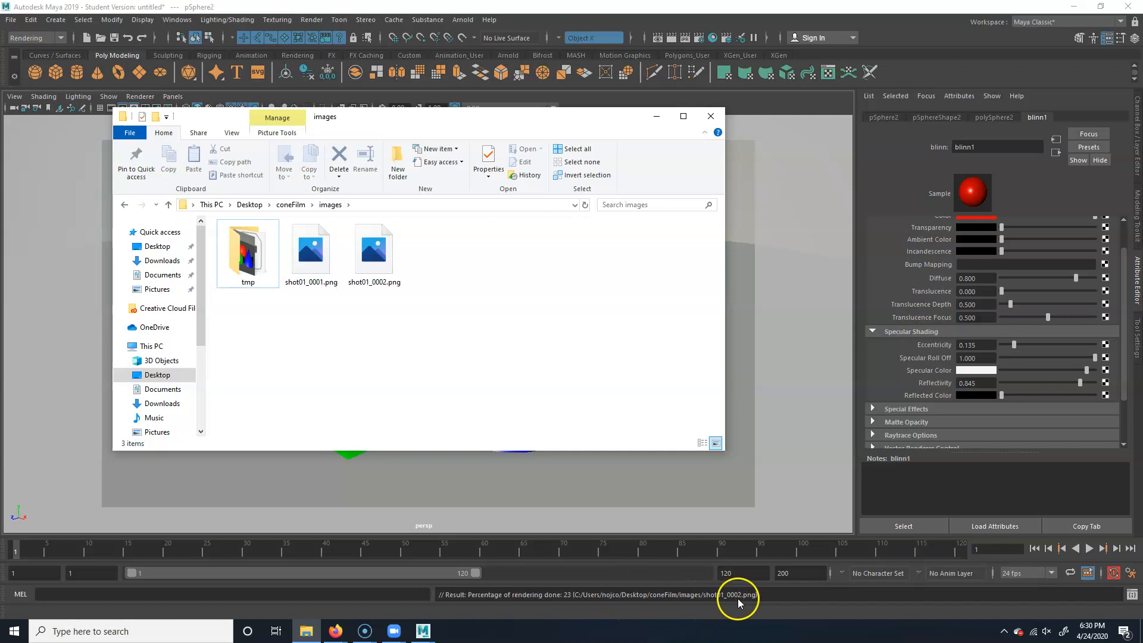
click(304, 205)
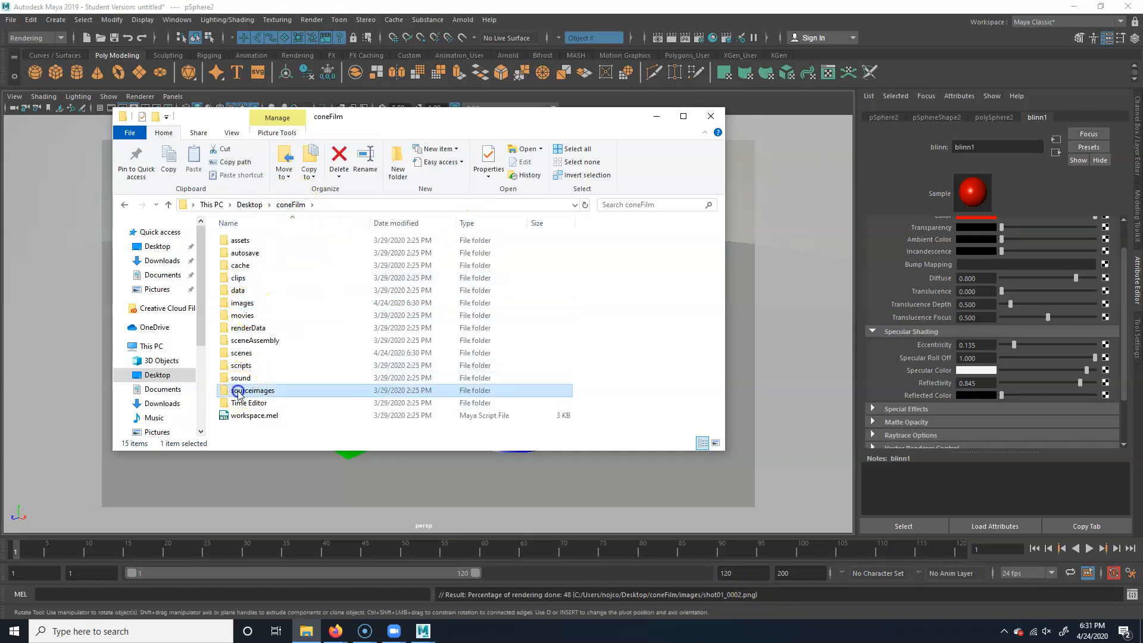
Look into the coneFilm project's sourceimages folder, go back and check the rendered PNG frames in the images folder
double_click(238, 391)
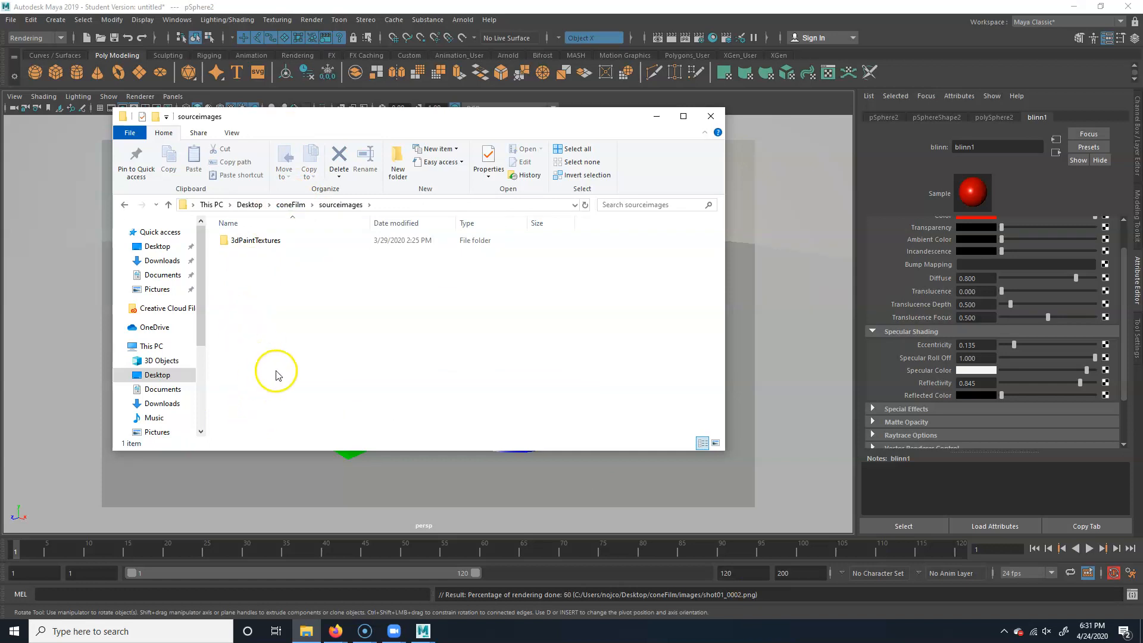
click(291, 205)
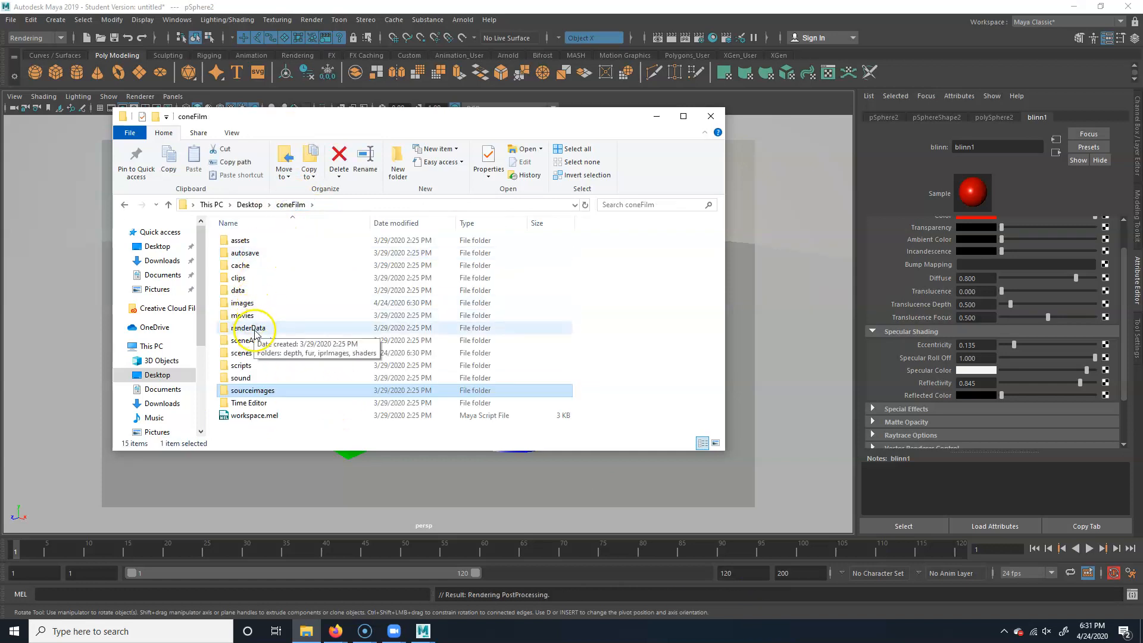
click(255, 304)
click(255, 304)
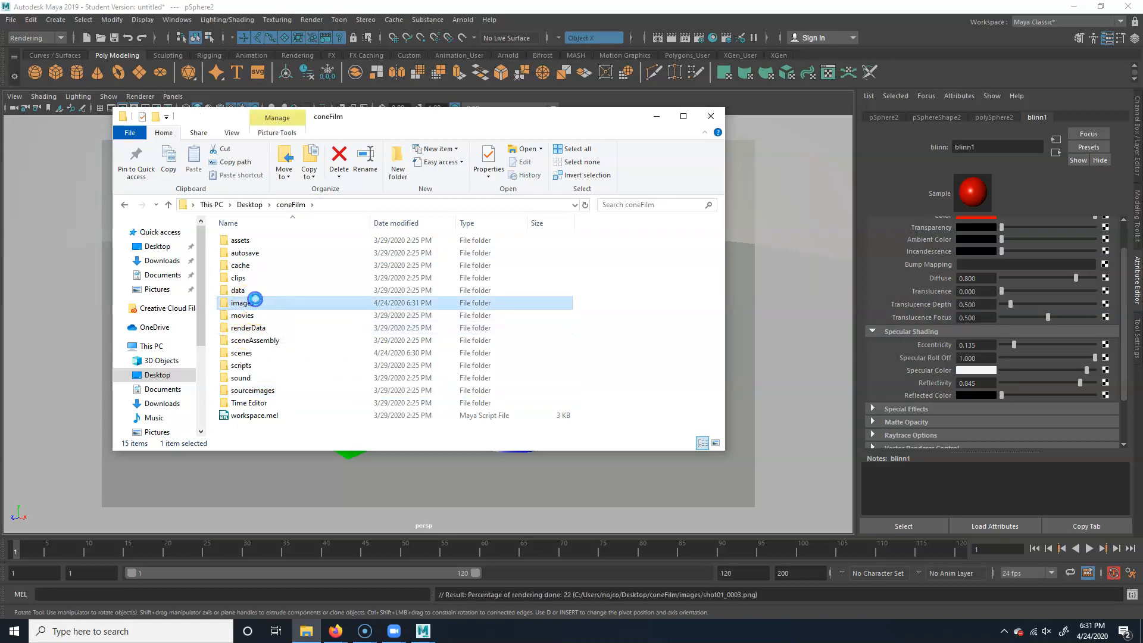
click(257, 327)
click(241, 304)
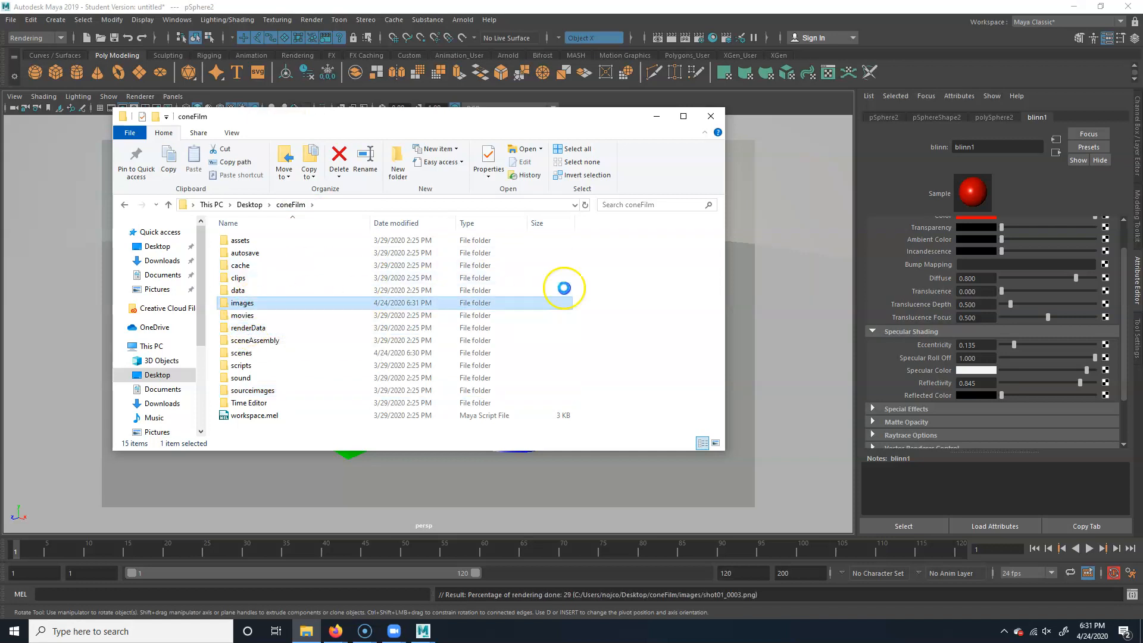
double_click(338, 297)
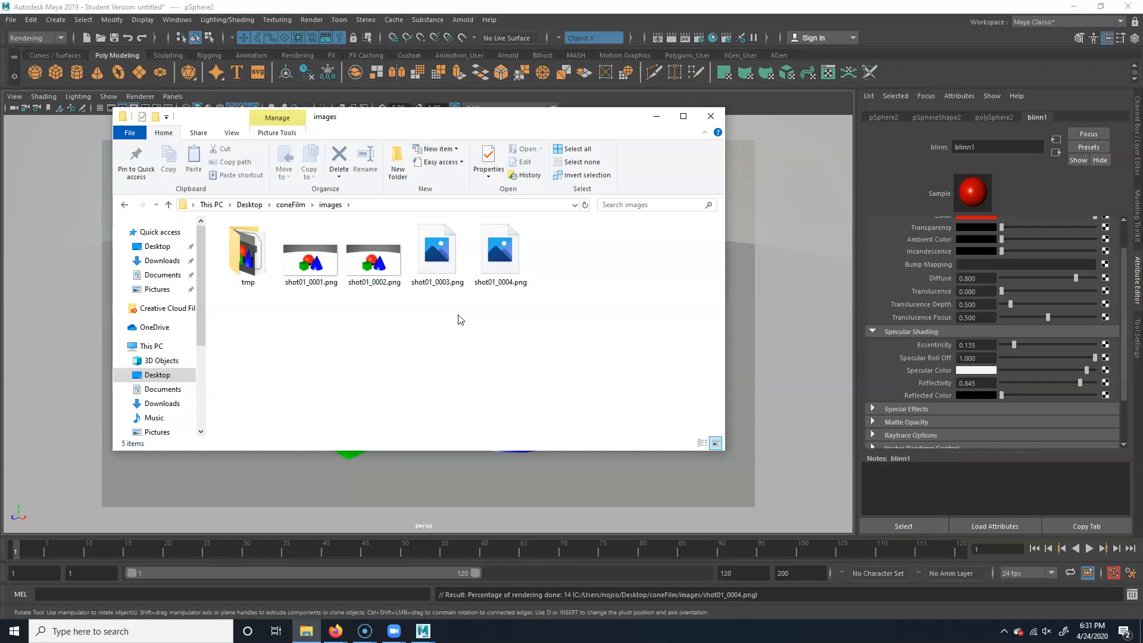
click(441, 270)
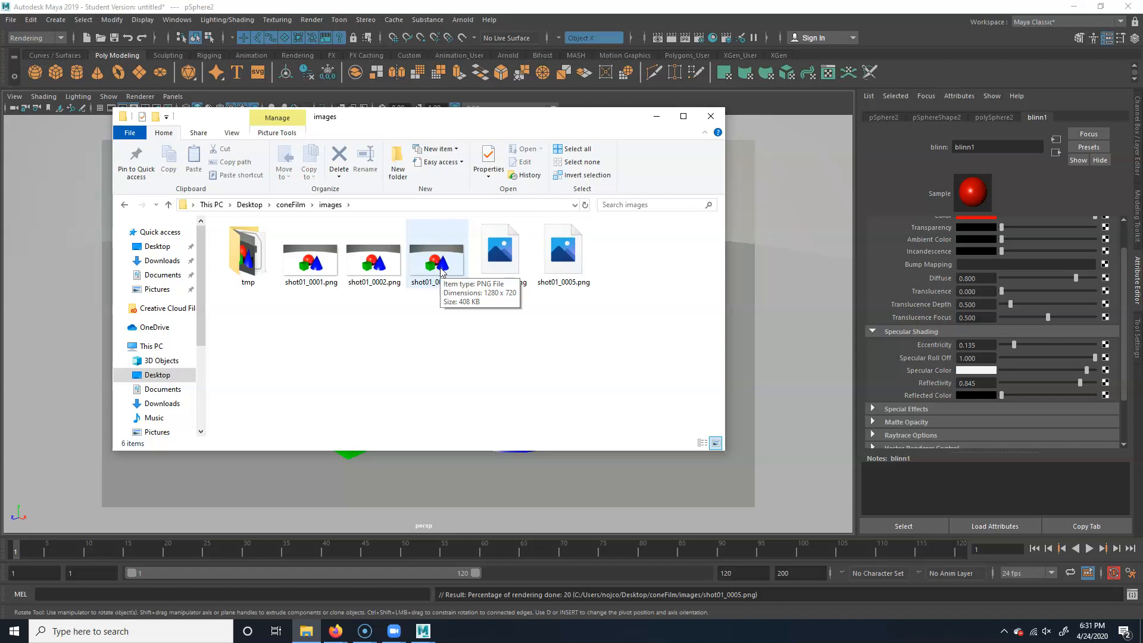
click(635, 283)
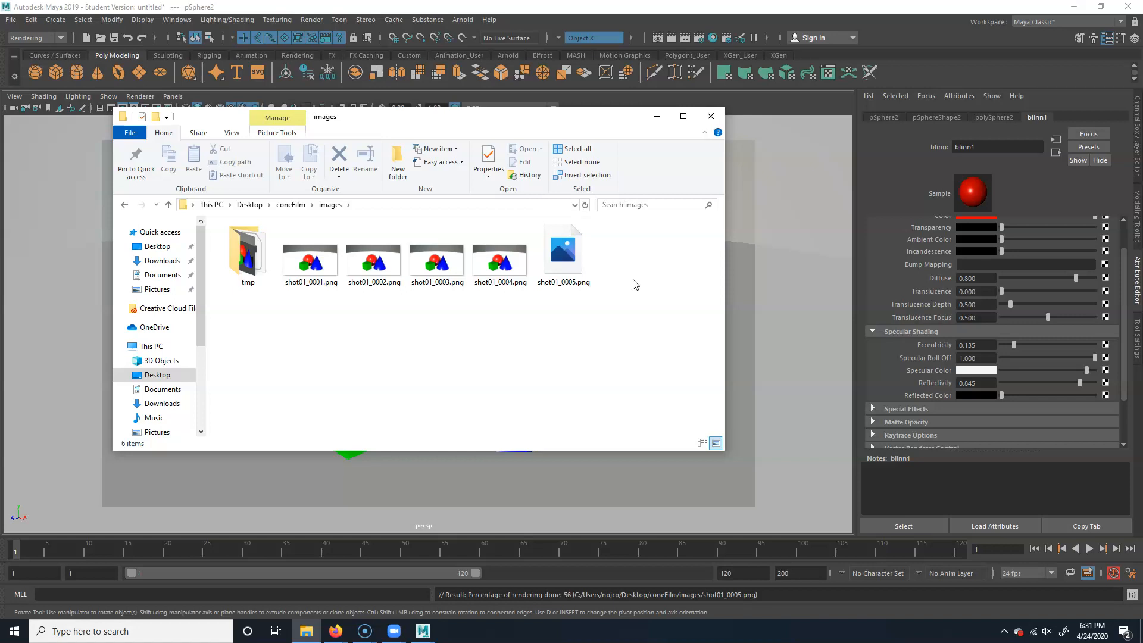
click(634, 284)
click(337, 410)
Search Windows for "after" and launch Adobe After Effects 2020
click(126, 630)
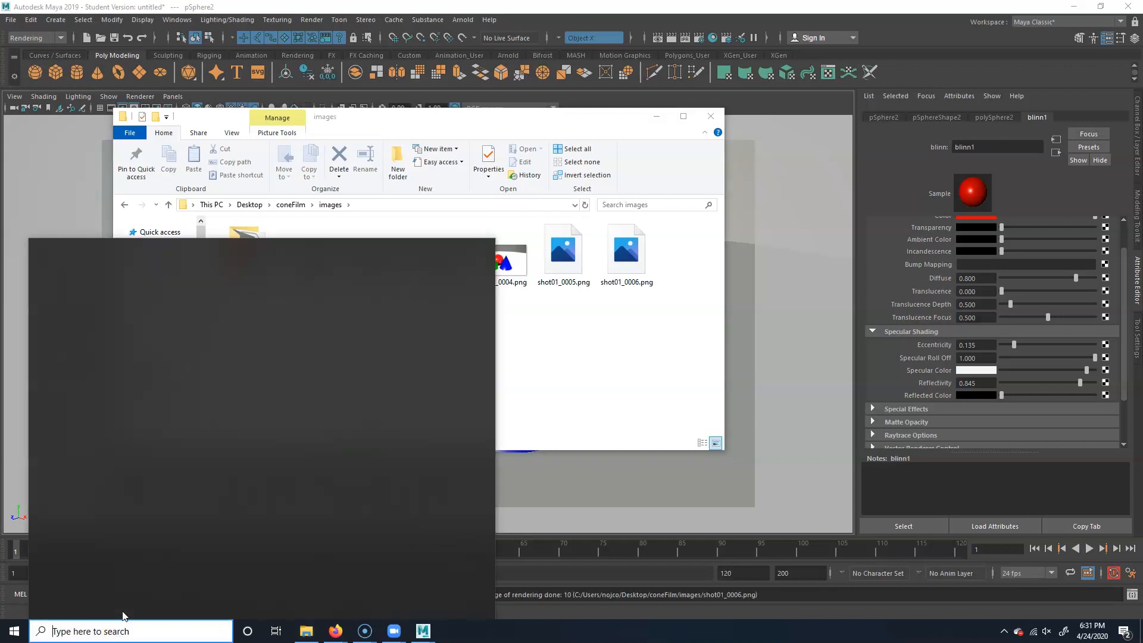
text(afdter)
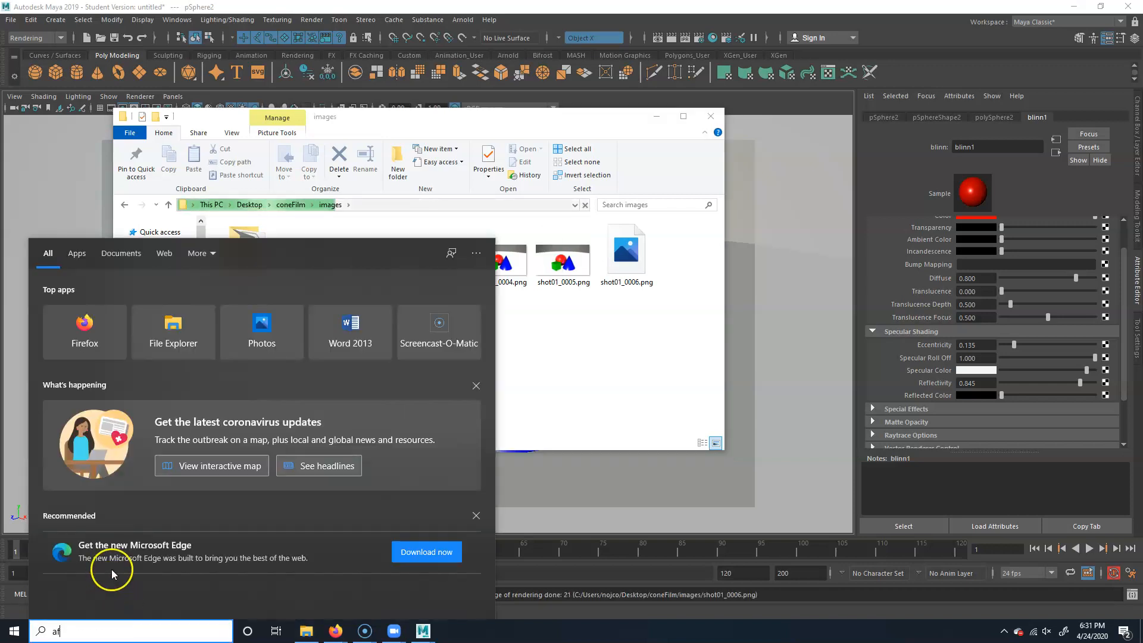
key(Left)
key(Left)
key(Left)
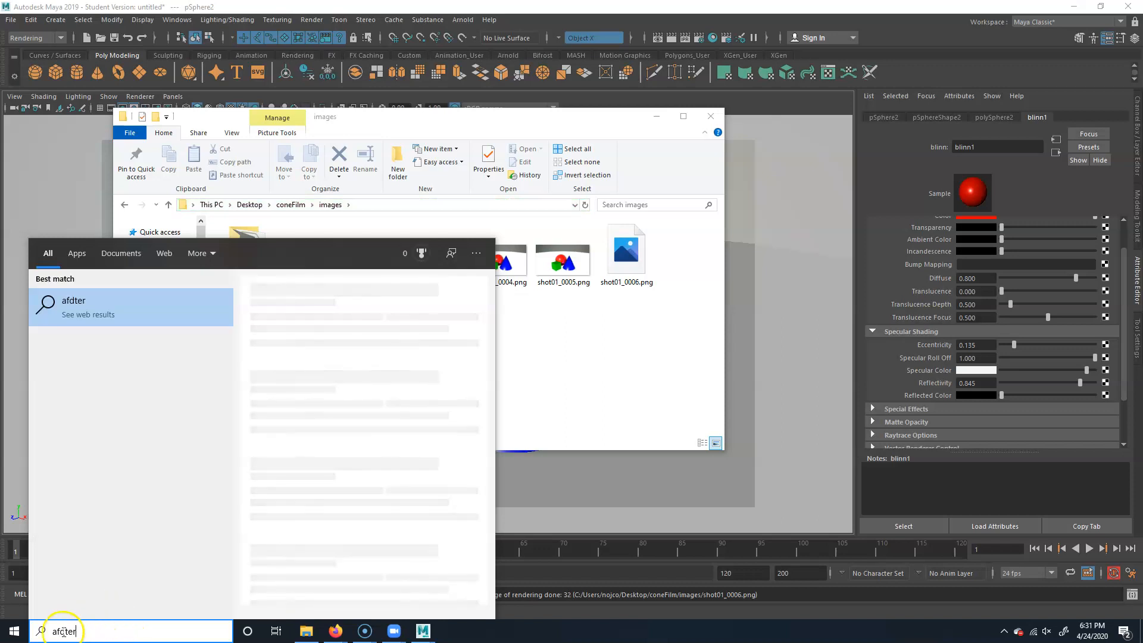
key(BackSpace)
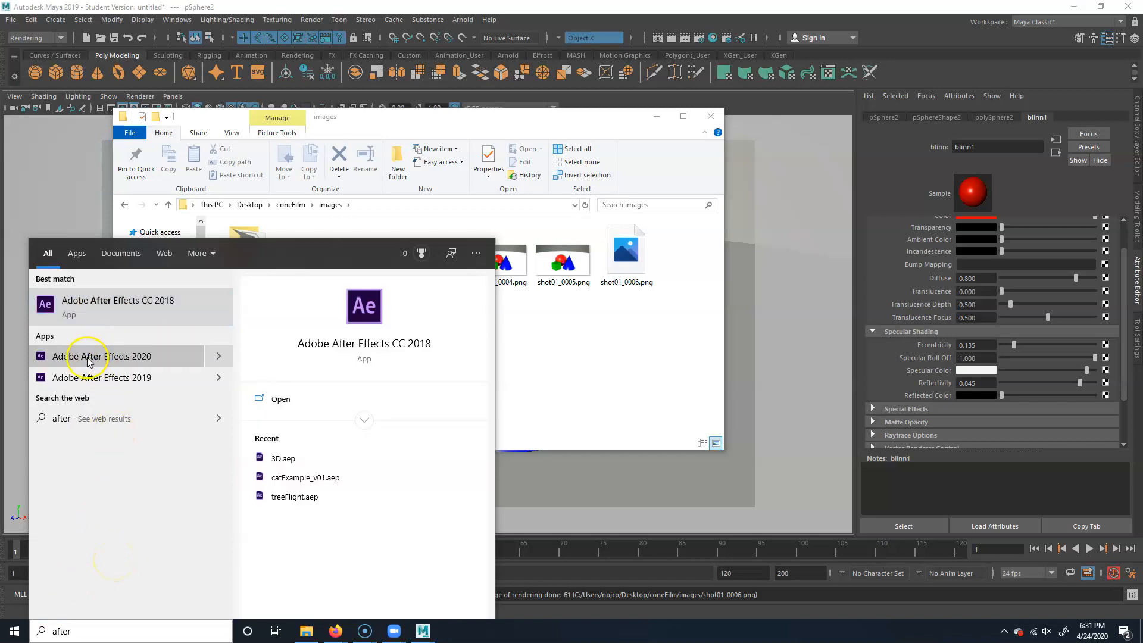
click(102, 358)
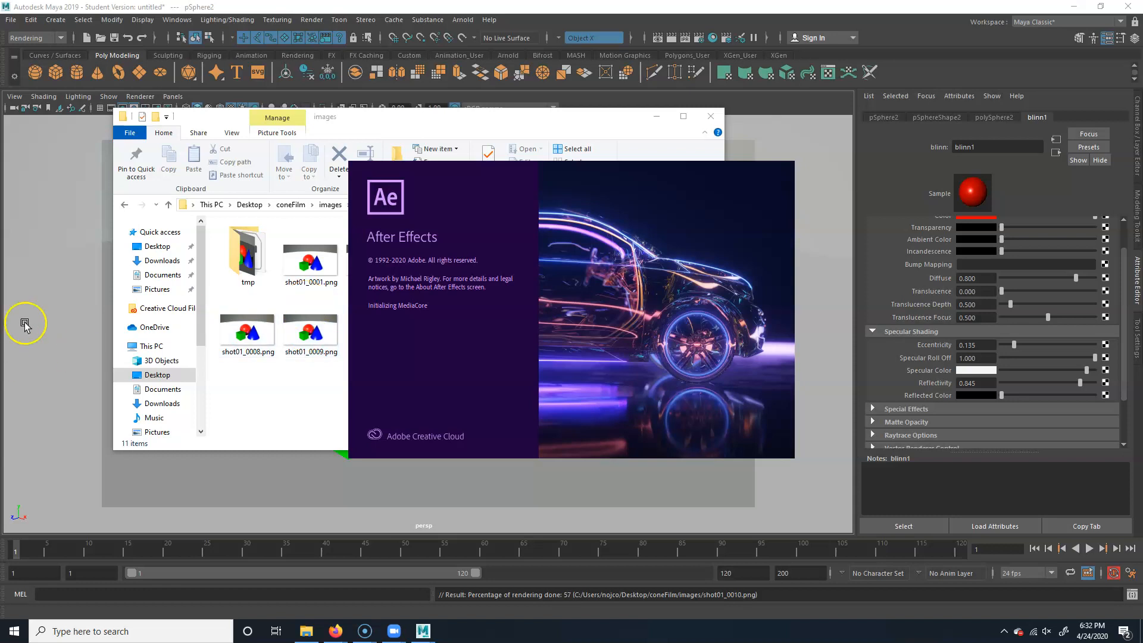
Return to Maya, cancel the running batch render with confirmation and minimize the Maya window
click(63, 295)
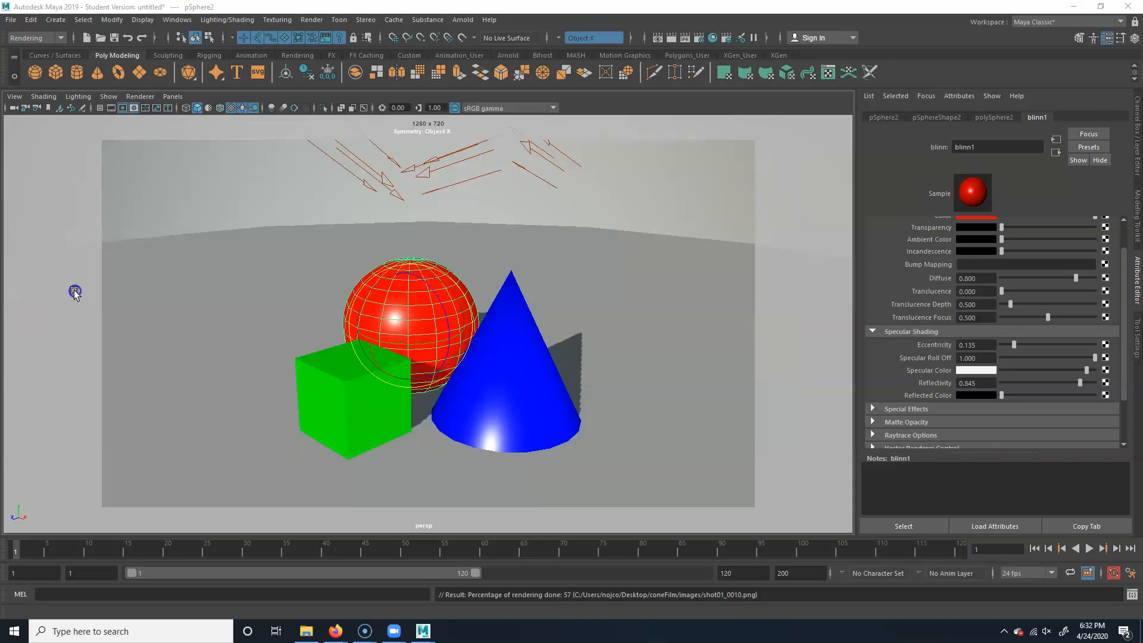
click(311, 19)
click(345, 210)
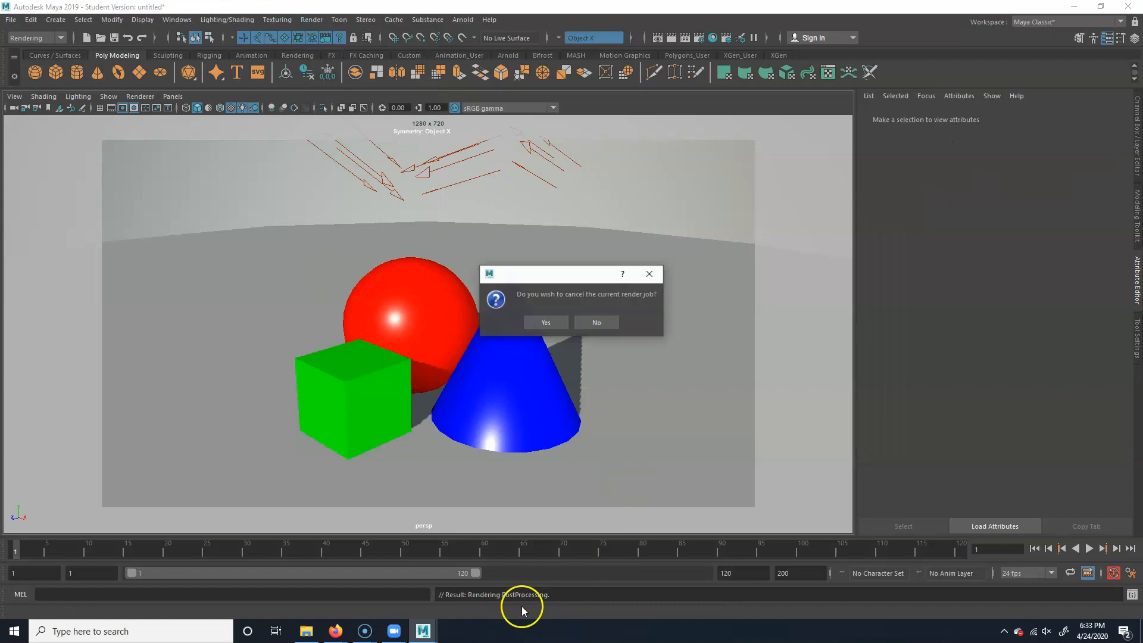
click(544, 322)
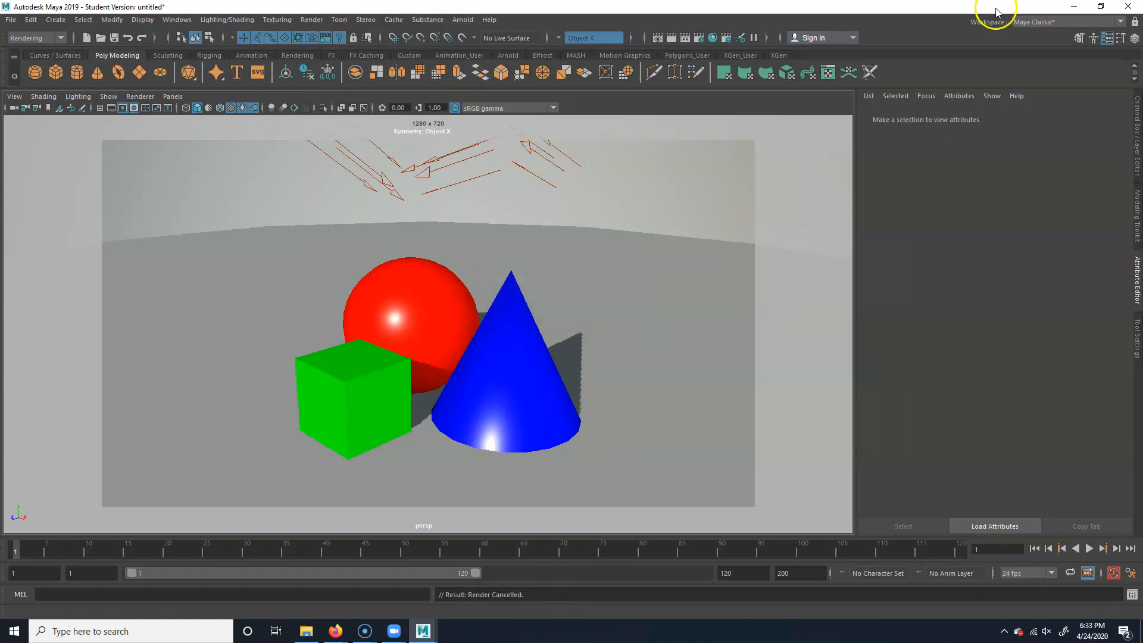
click(1073, 6)
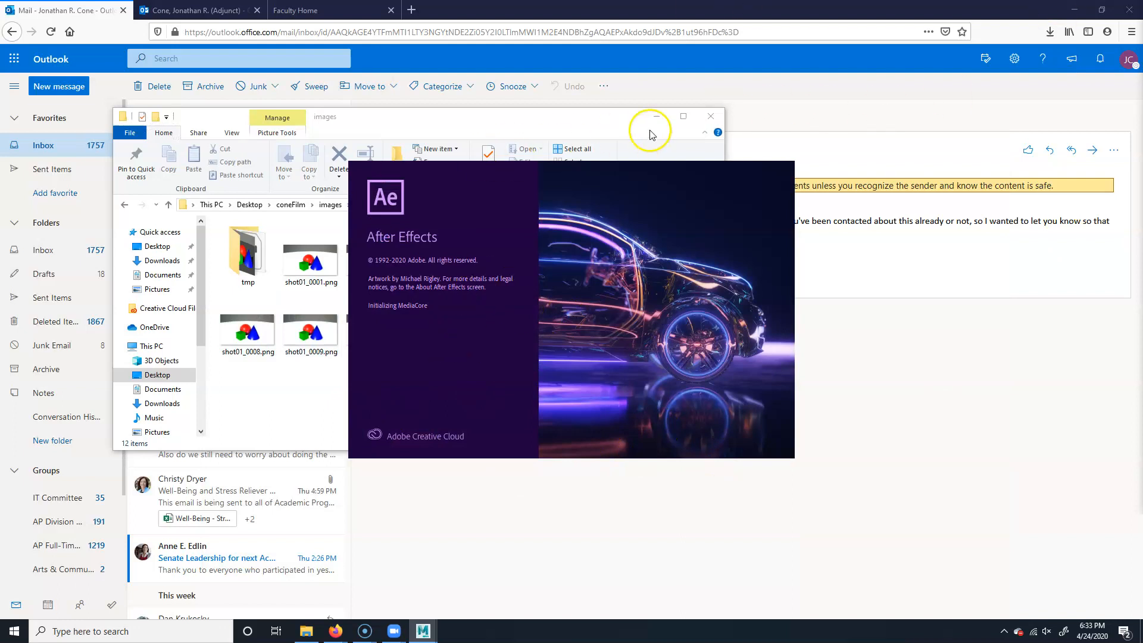
Maximize the images folder window, switch to After Effects and close its blank startup window
click(683, 116)
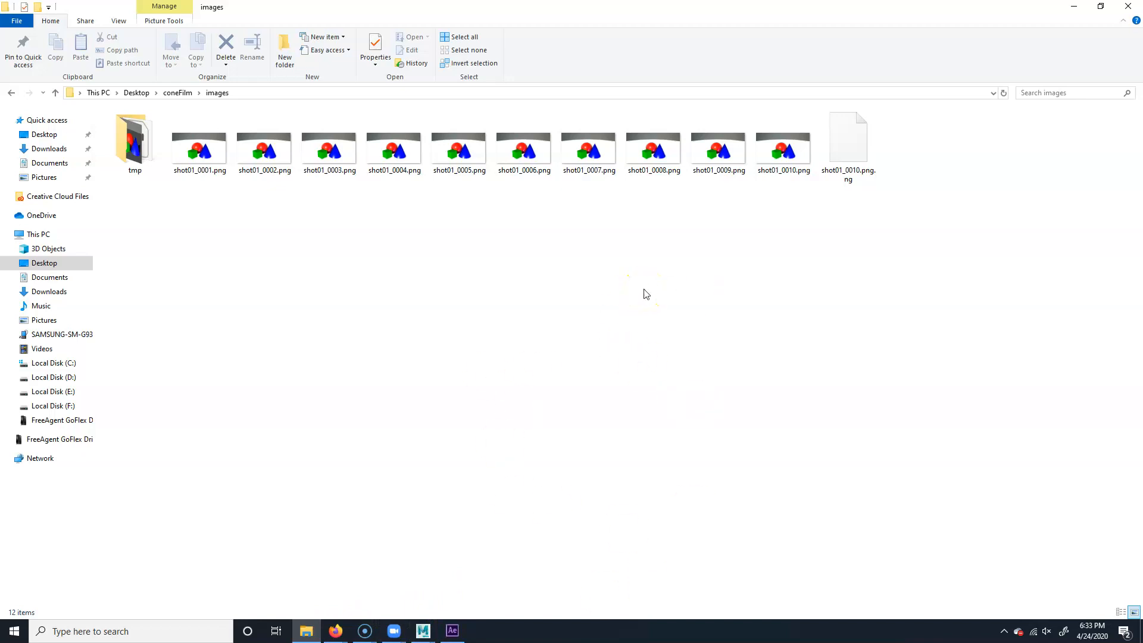
click(452, 632)
click(453, 632)
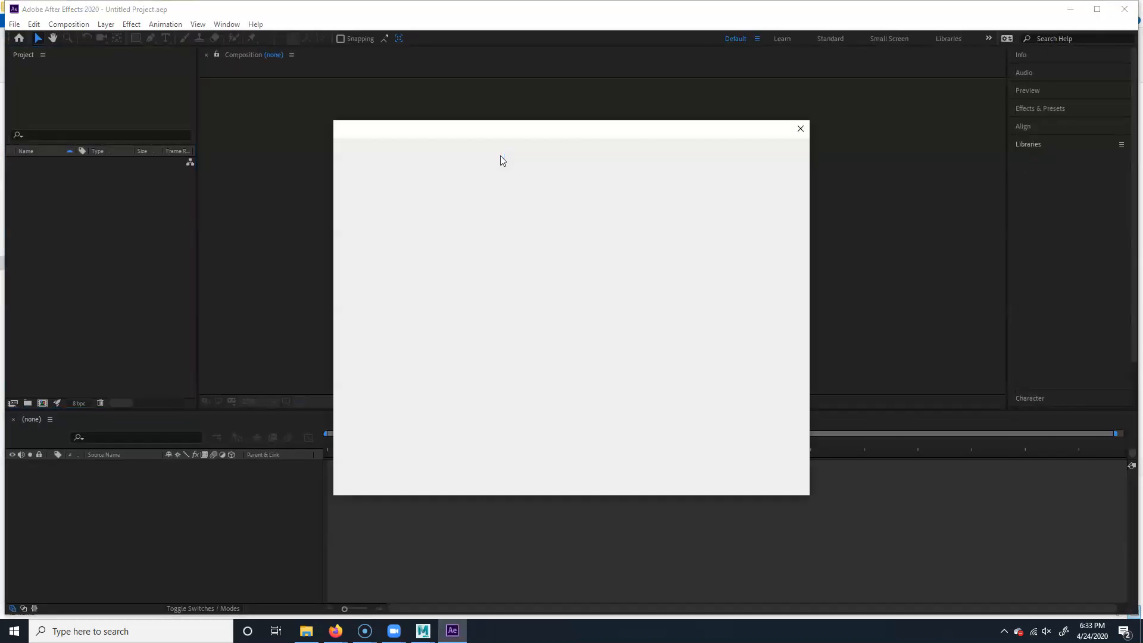
click(801, 128)
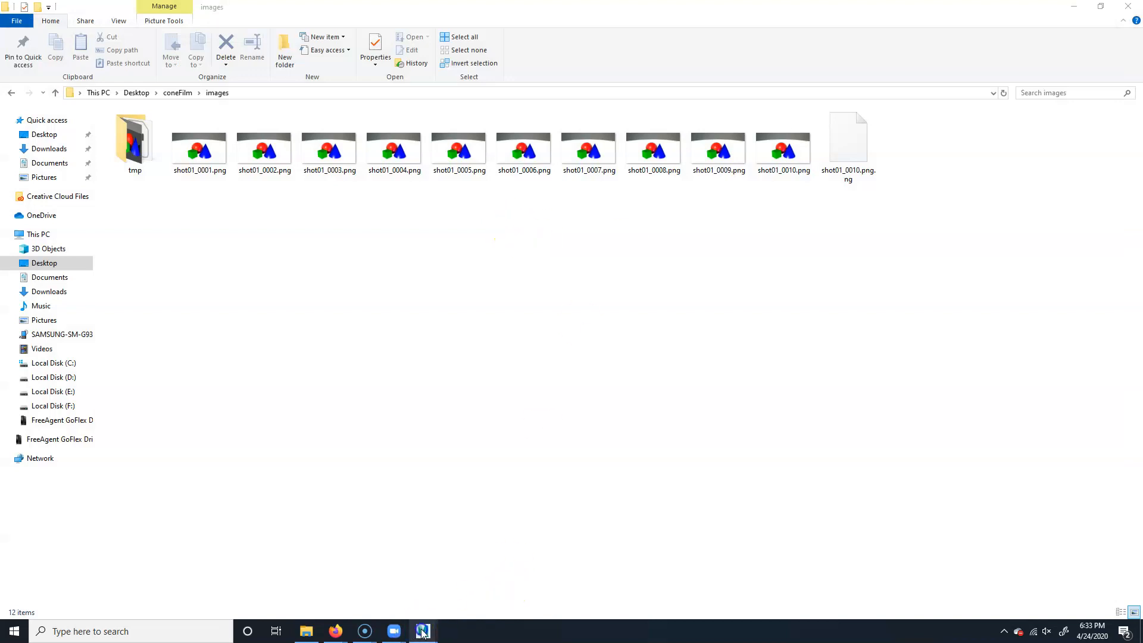
mouse_move(424, 626)
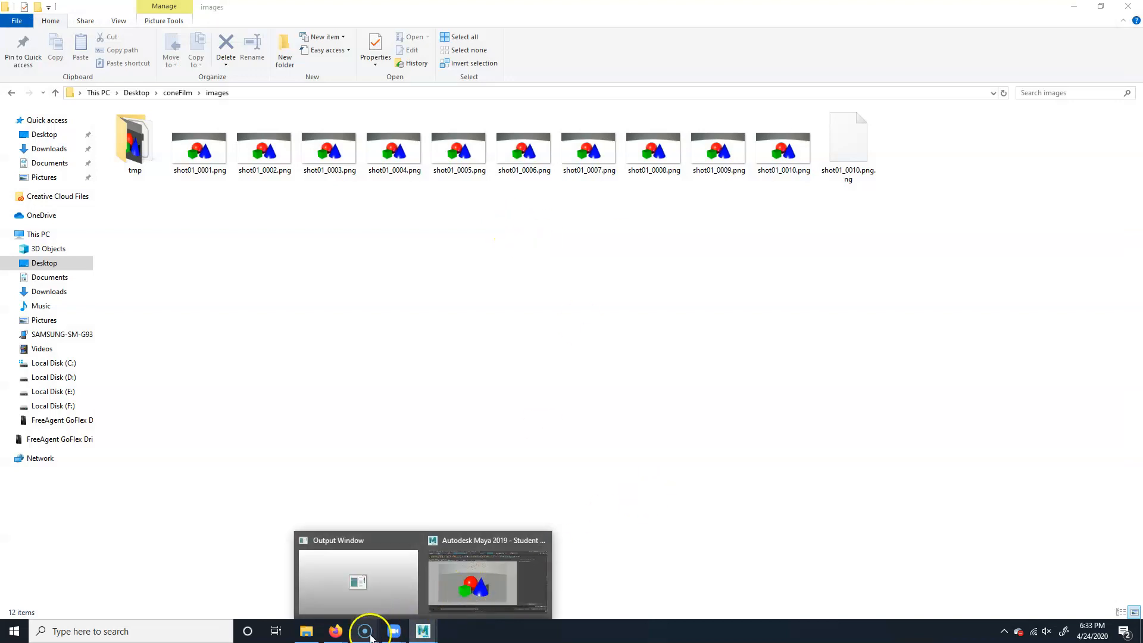
mouse_move(365, 626)
click(373, 572)
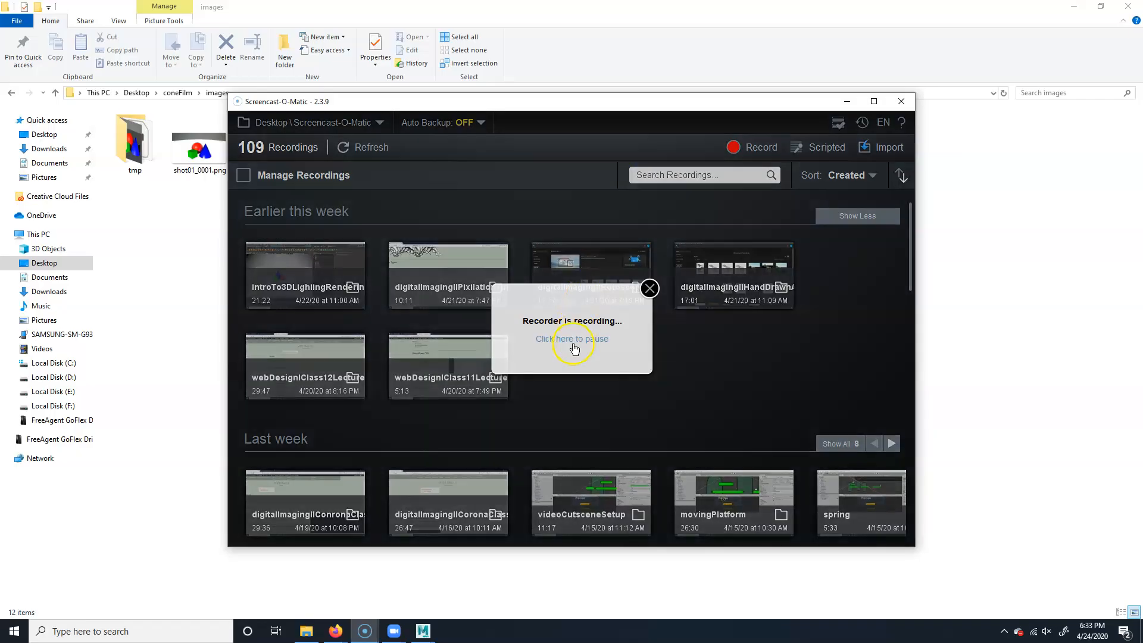
click(574, 344)
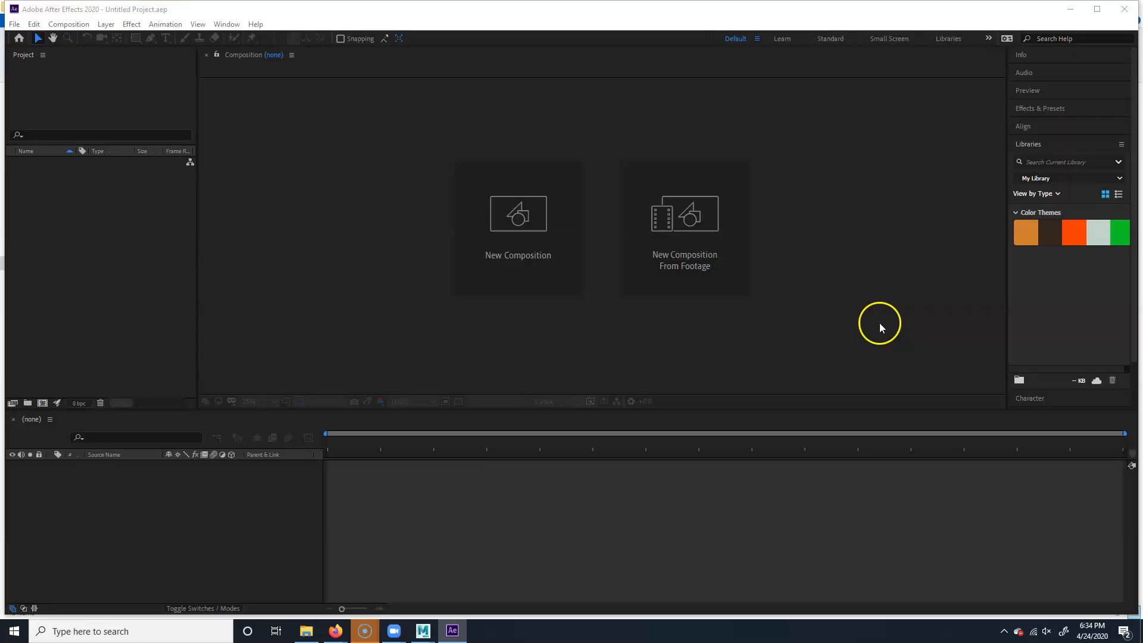
Dismiss the Home window and set up a new composition with the HDV/HDTV 720 25 preset and a frame rate of 24 fps
click(517, 222)
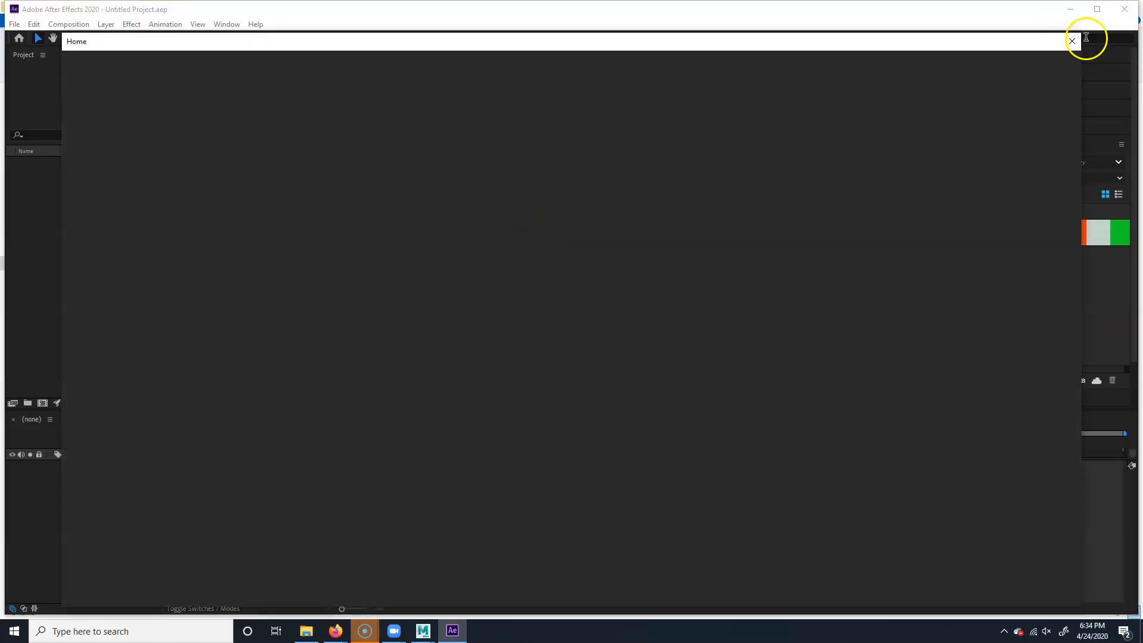
click(1073, 43)
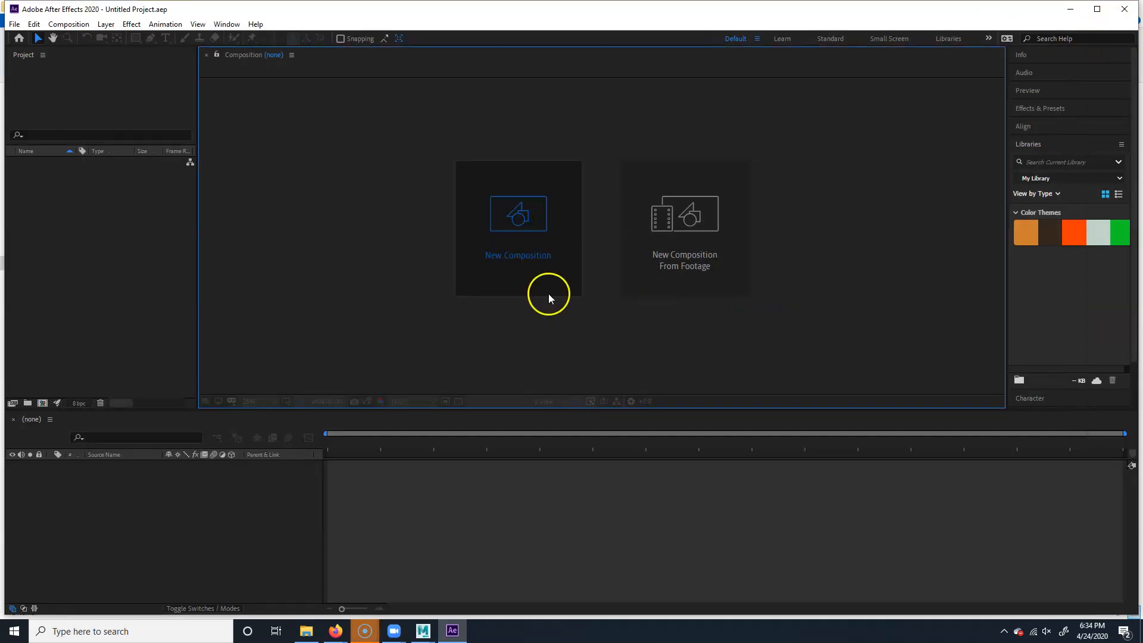
click(546, 290)
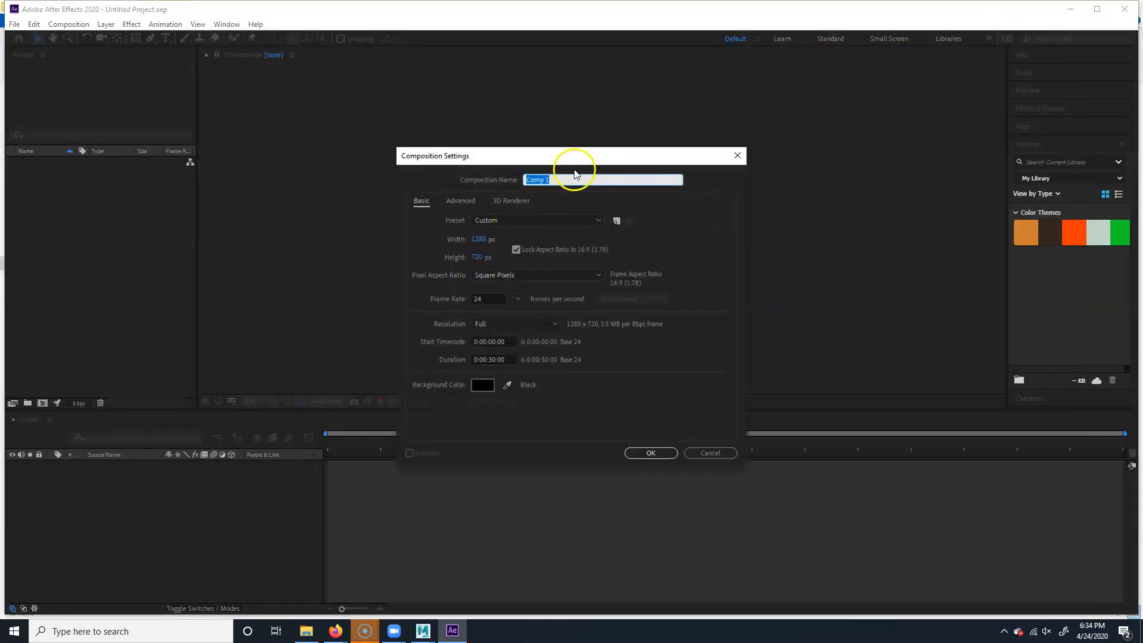
click(546, 220)
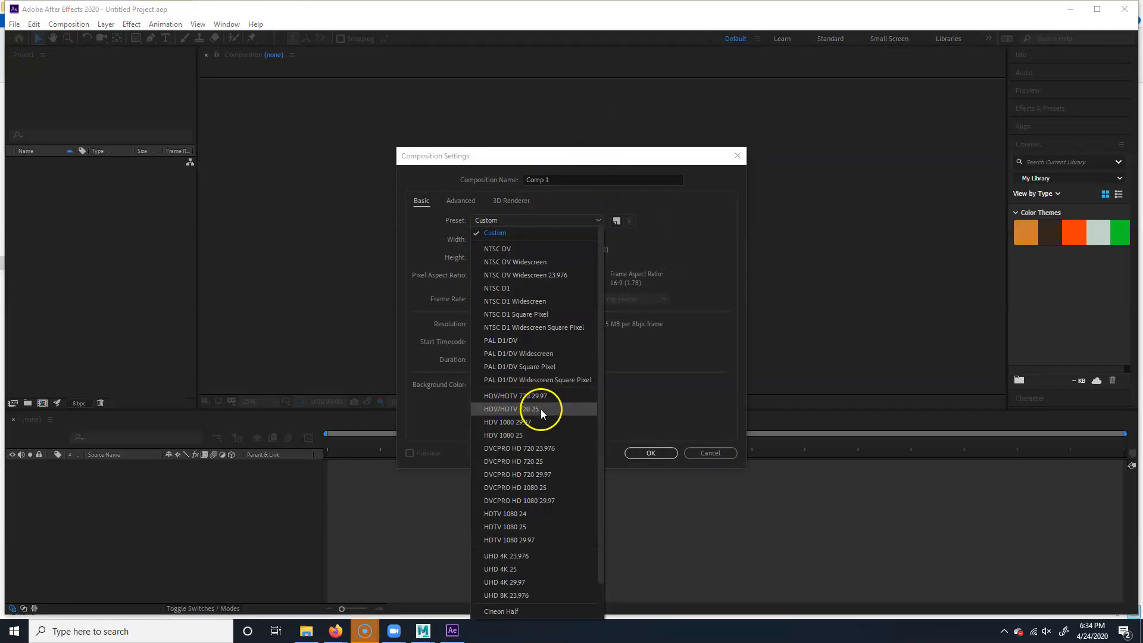
click(531, 415)
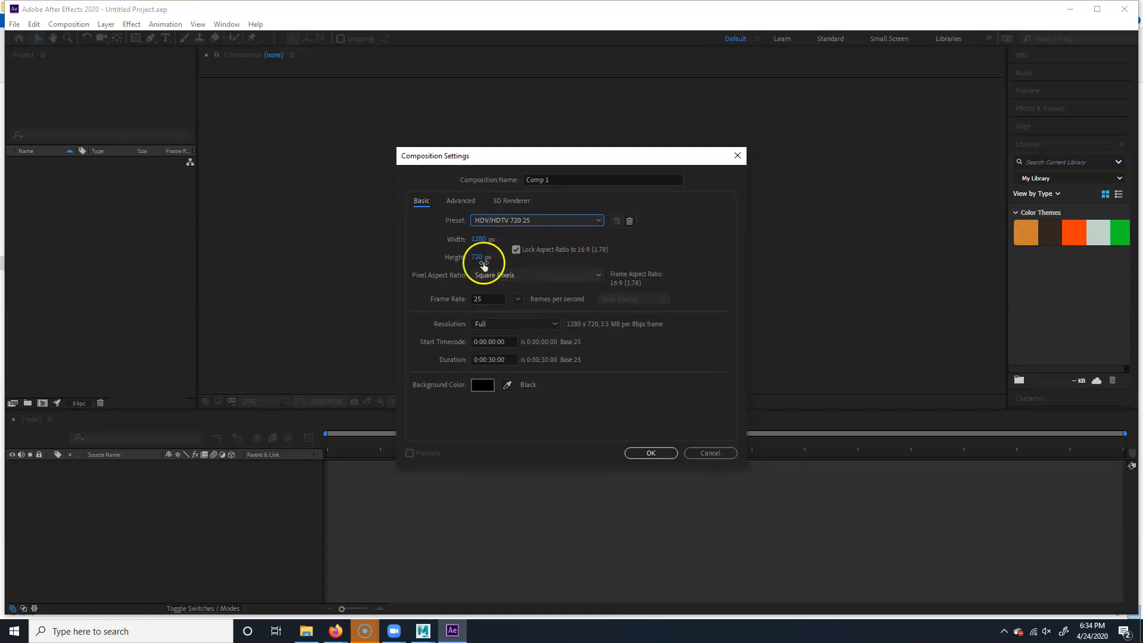
click(480, 299)
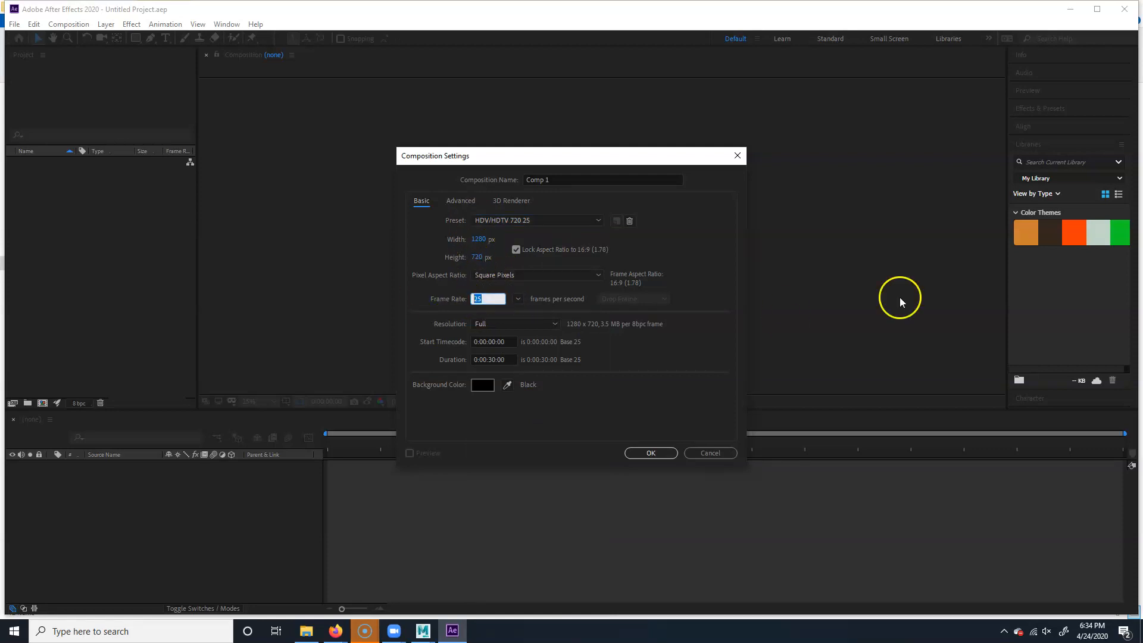
text(24)
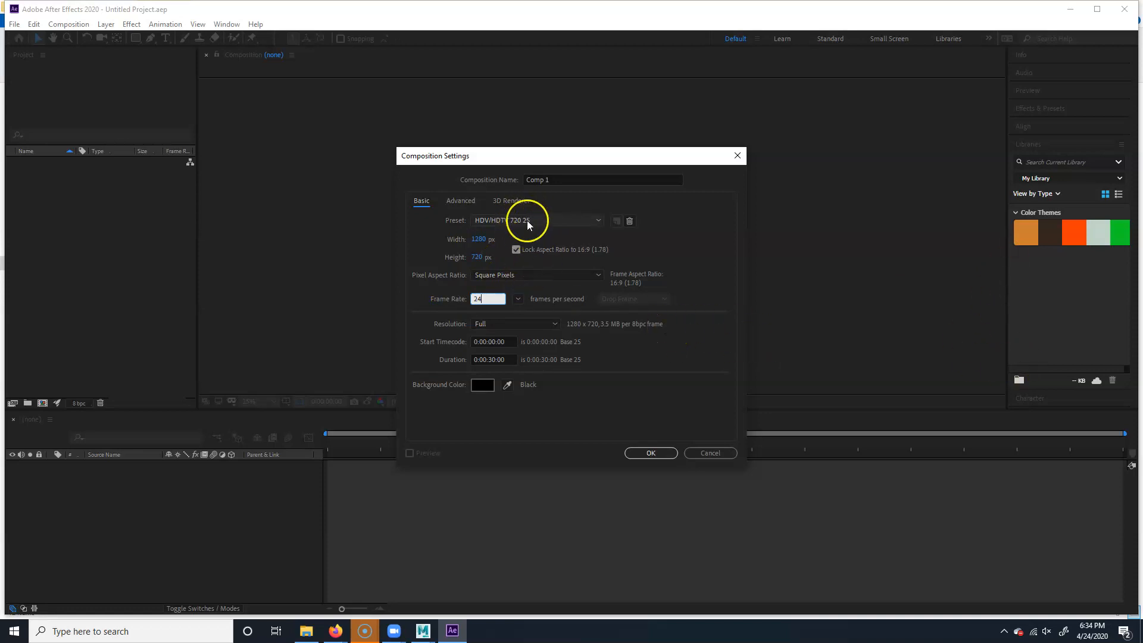
Set the composition's background color to dark gray 464646 and create the composition
click(482, 384)
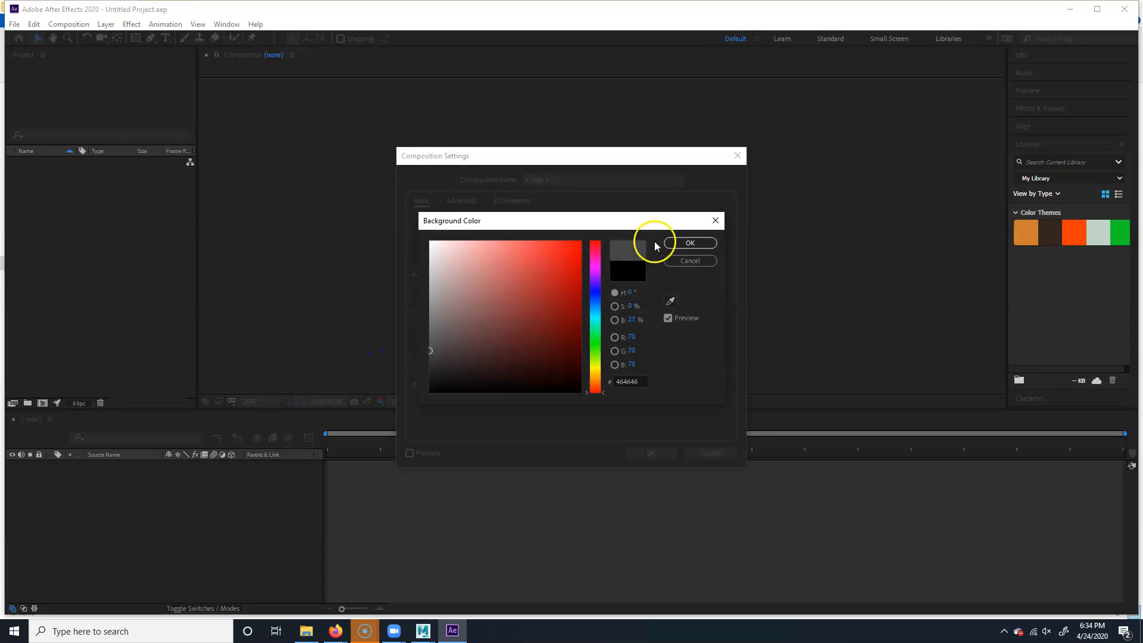
click(685, 243)
click(490, 359)
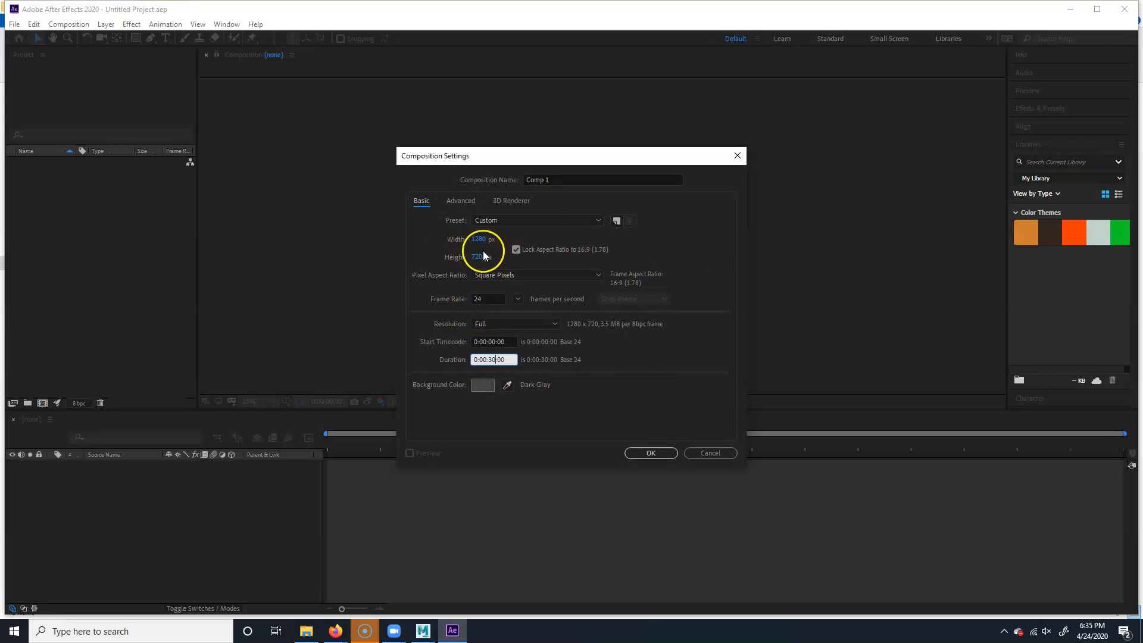
click(651, 453)
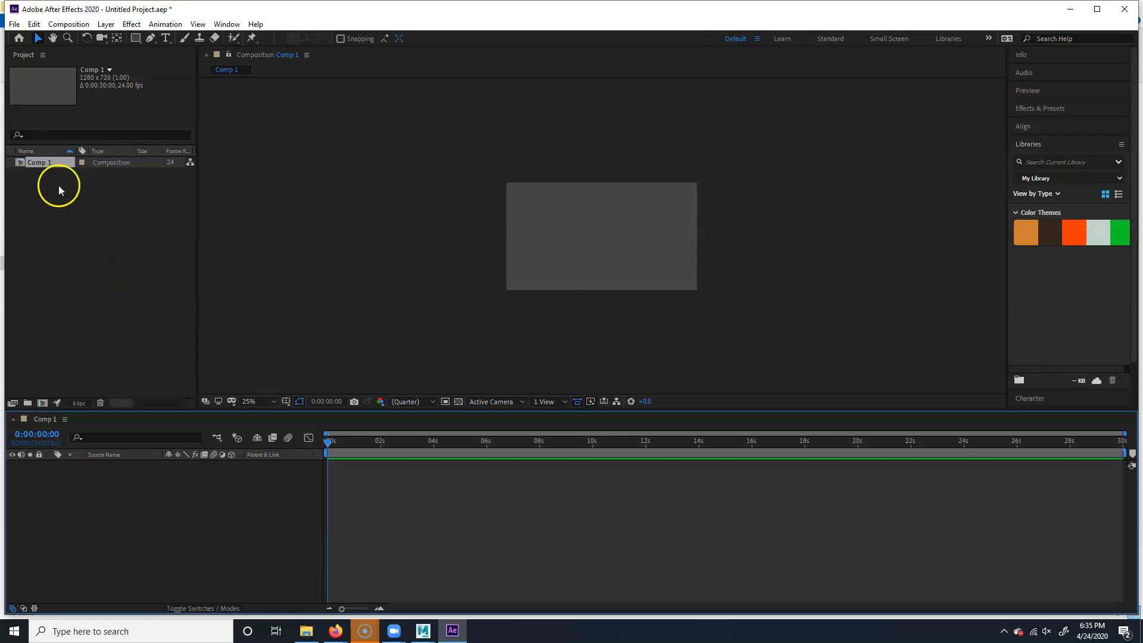
Import the rendered frames from the coneFilm images folder as a PNG sequence starting at shot01_0001.png
right_click(41, 226)
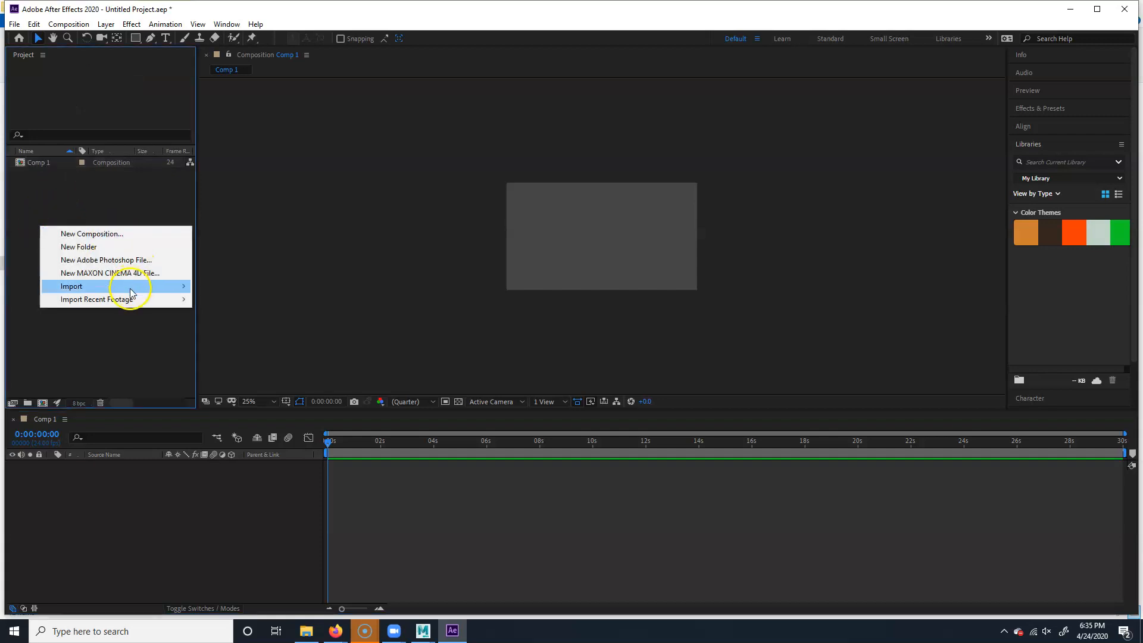
mouse_move(160, 286)
click(299, 289)
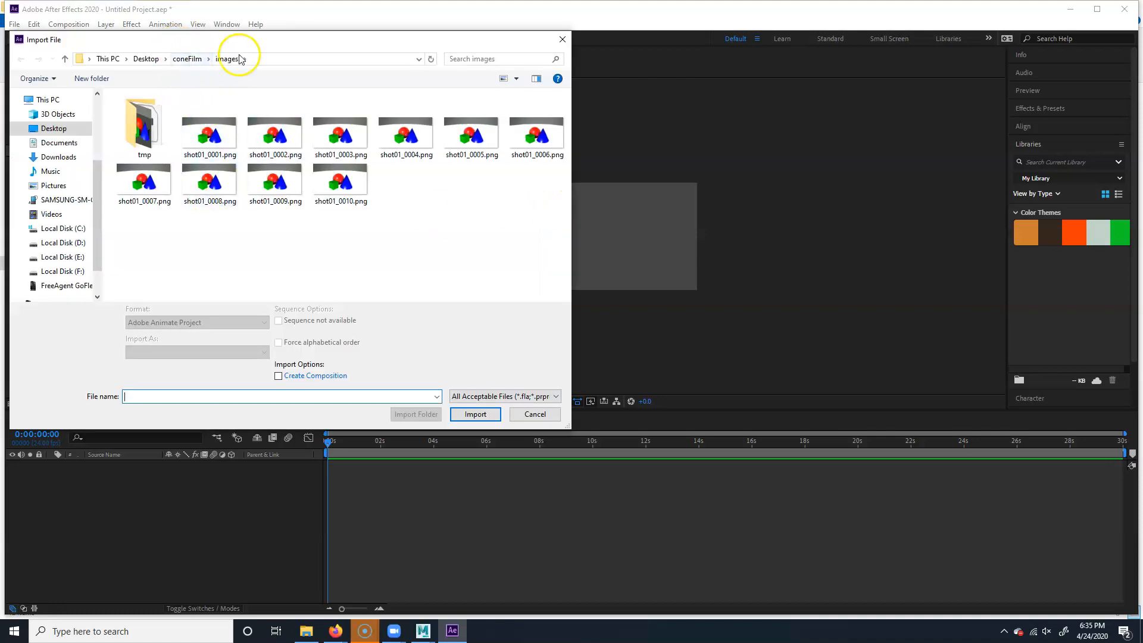
click(202, 150)
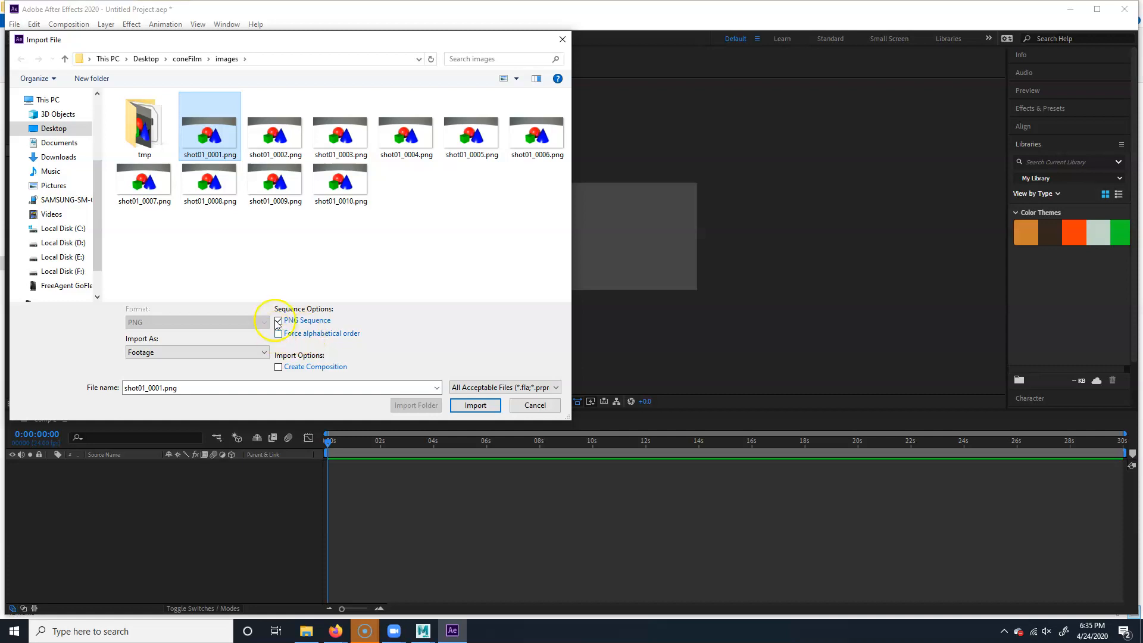
click(476, 404)
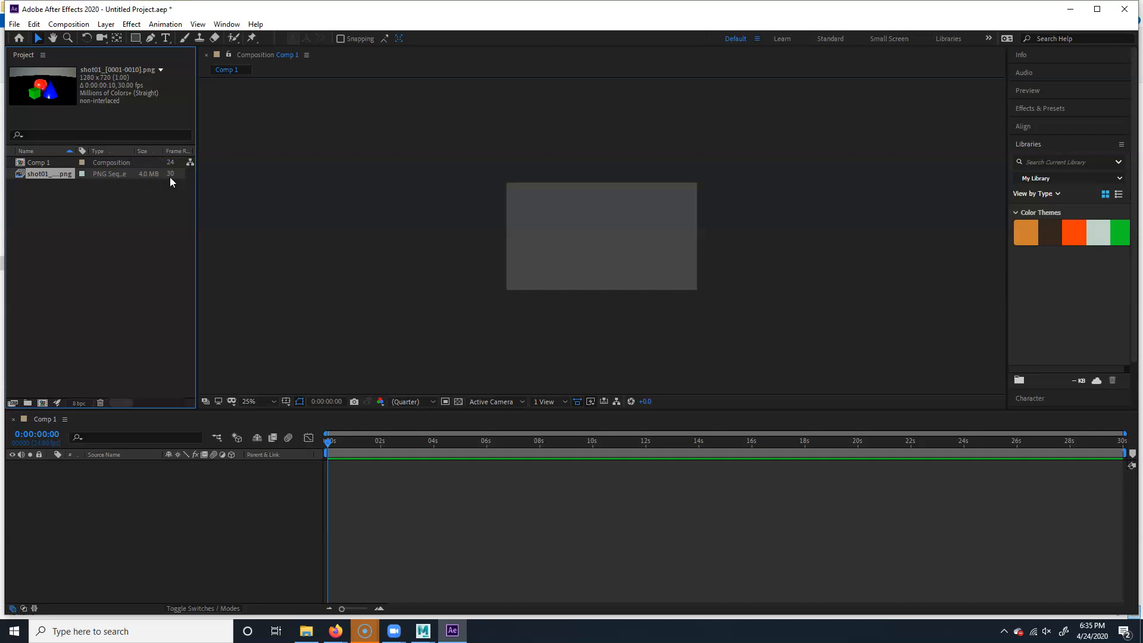
Interpret the imported shot01 PNG sequence at an assumed frame rate of 24 frames per second
mouse_move(170, 176)
mouse_down()
mouse_move(210, 171)
mouse_move(158, 172)
mouse_up()
drag(168, 182, 52, 178)
right_click(49, 174)
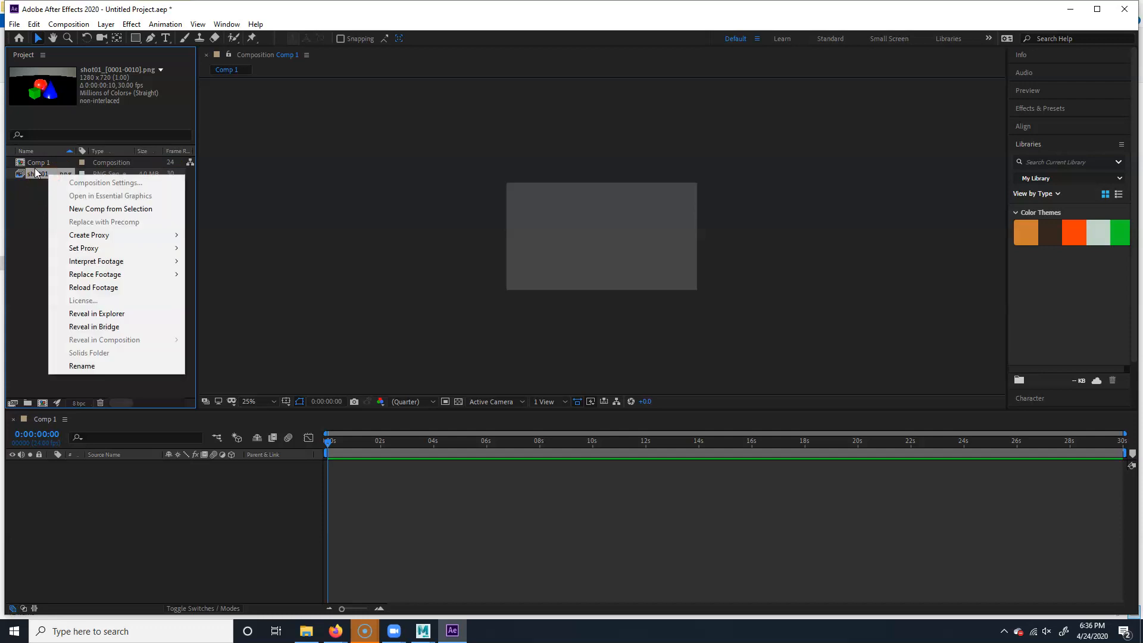
mouse_move(120, 262)
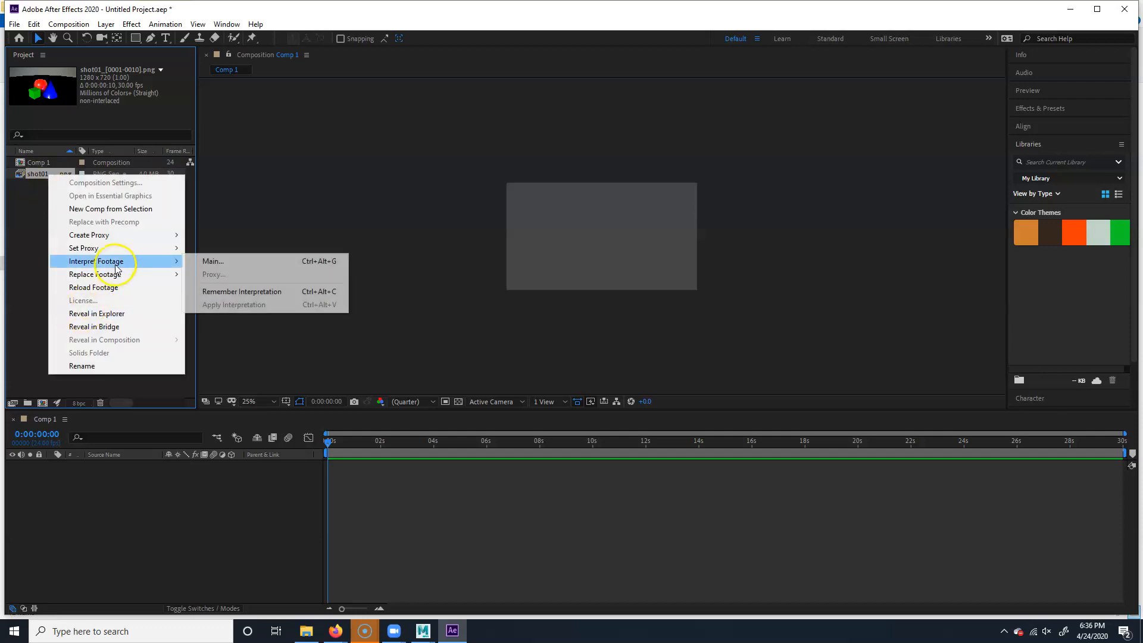
click(256, 263)
click(539, 250)
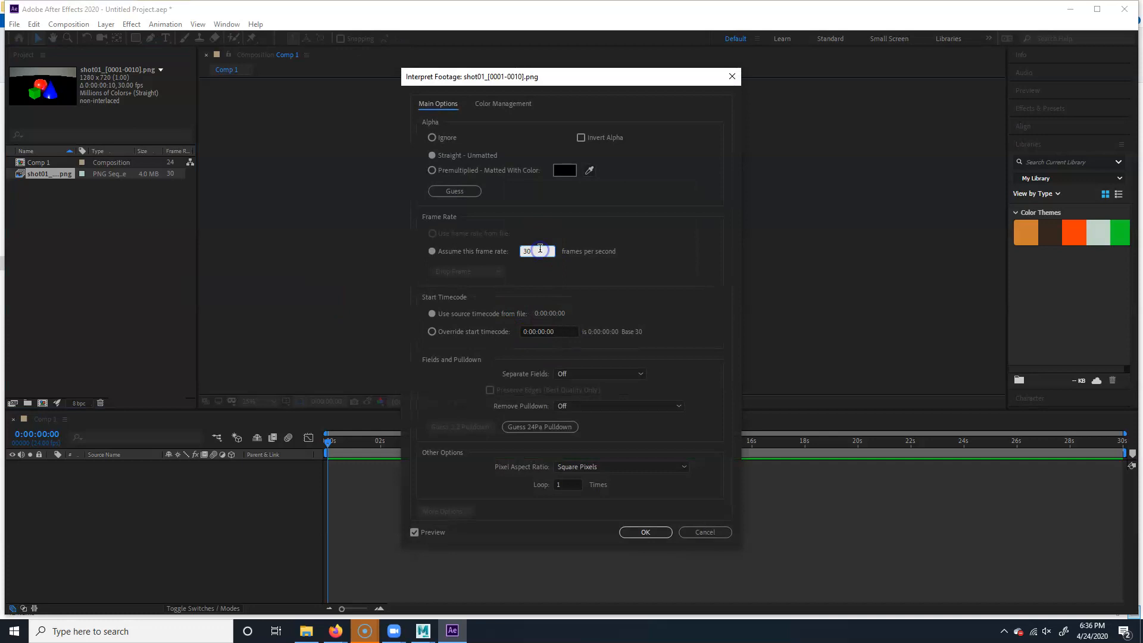
click(658, 531)
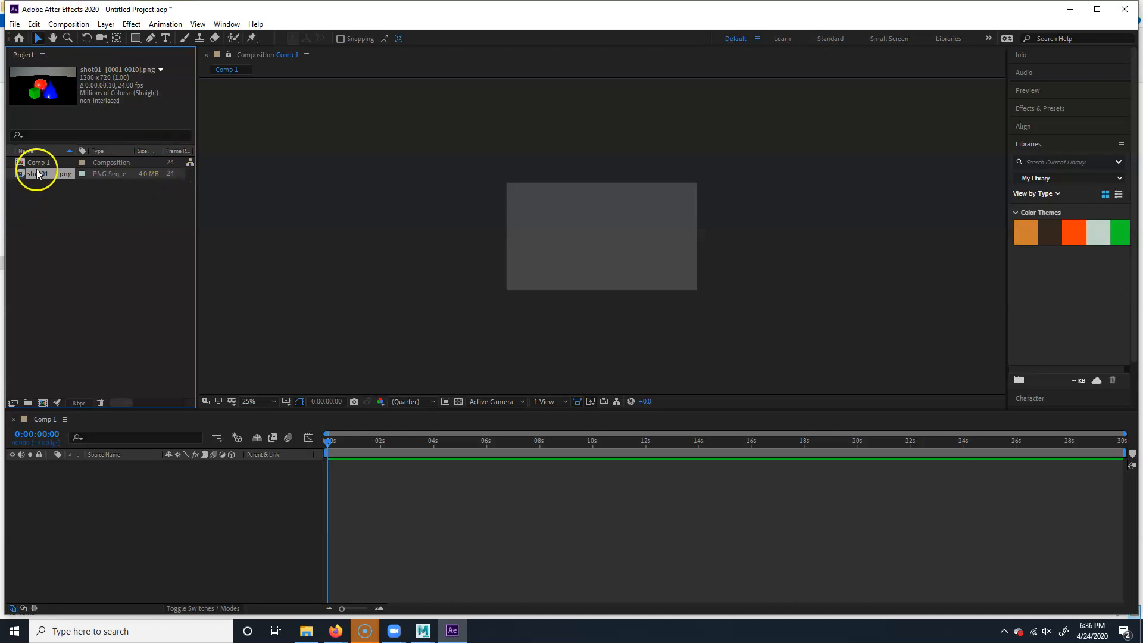
Add the shot01 PNG sequence to the Comp 1 timeline as a layer, with the playhead at the start
drag(86, 490, 88, 494)
drag(326, 438, 316, 452)
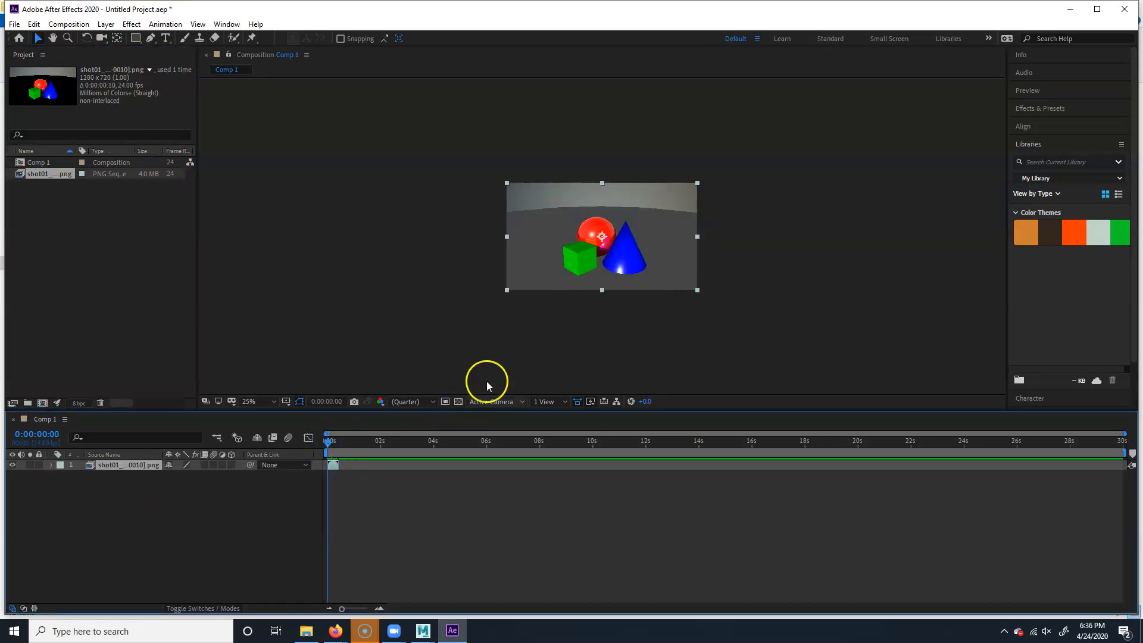